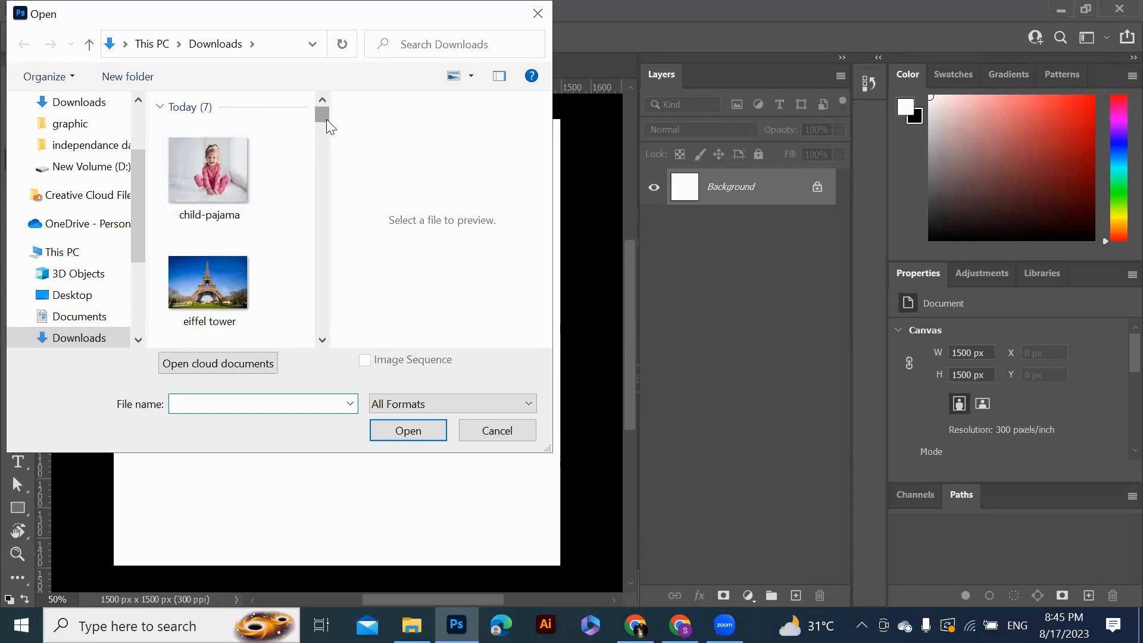
Open the joseph-pearson-827XUhVSp8M-unsplash photo from the Downloads folder
left_click_drag(326, 119, 319, 117)
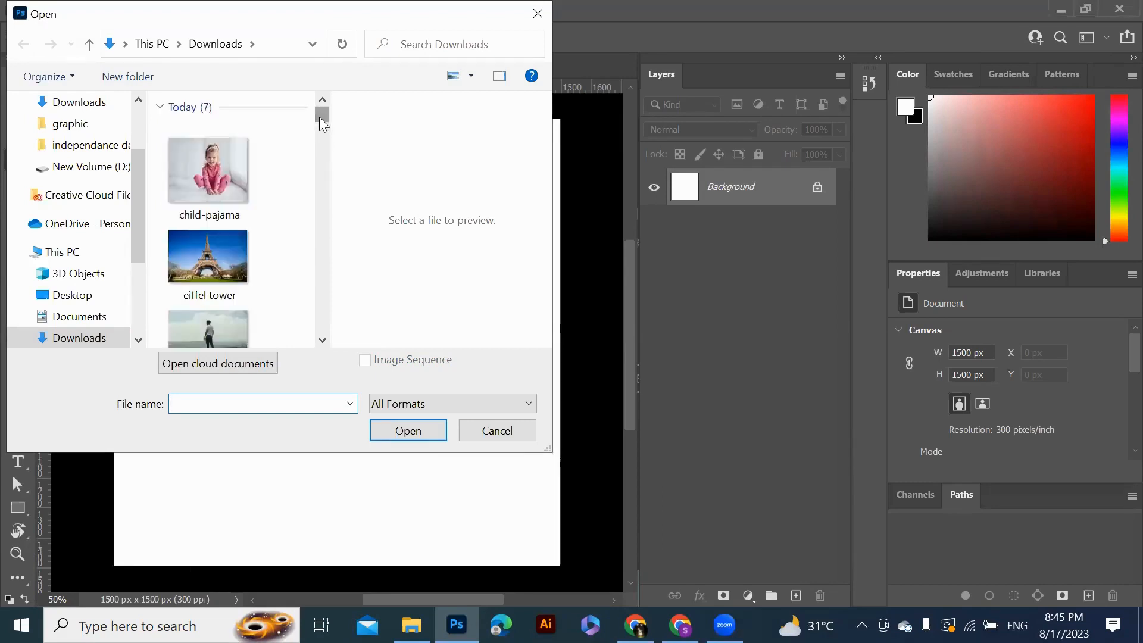
left_click(217, 330)
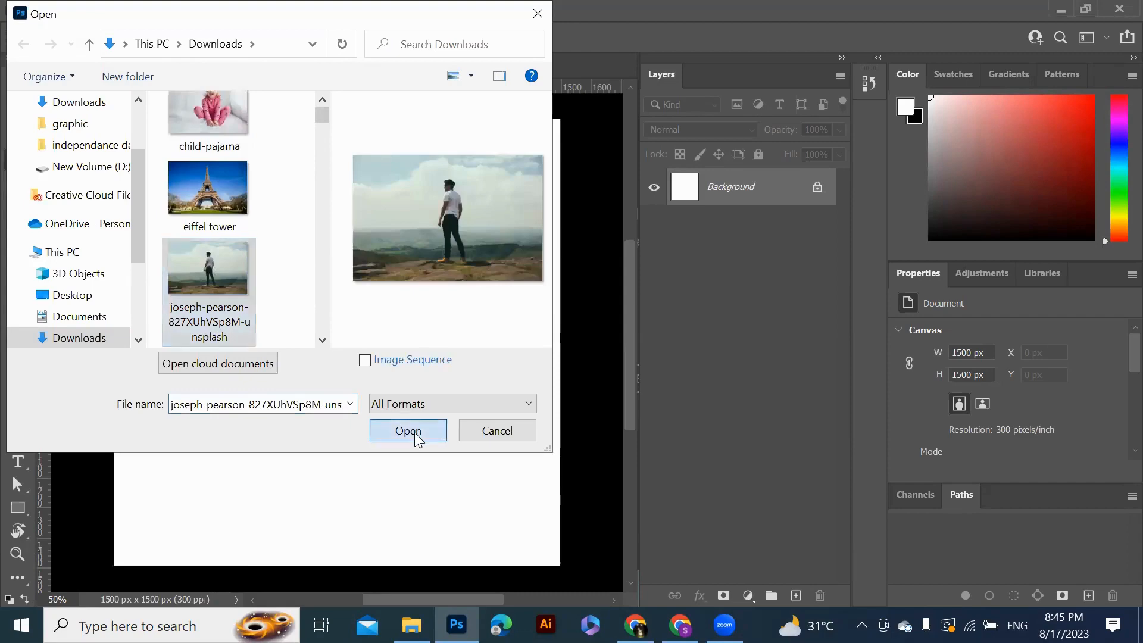
left_click(408, 432)
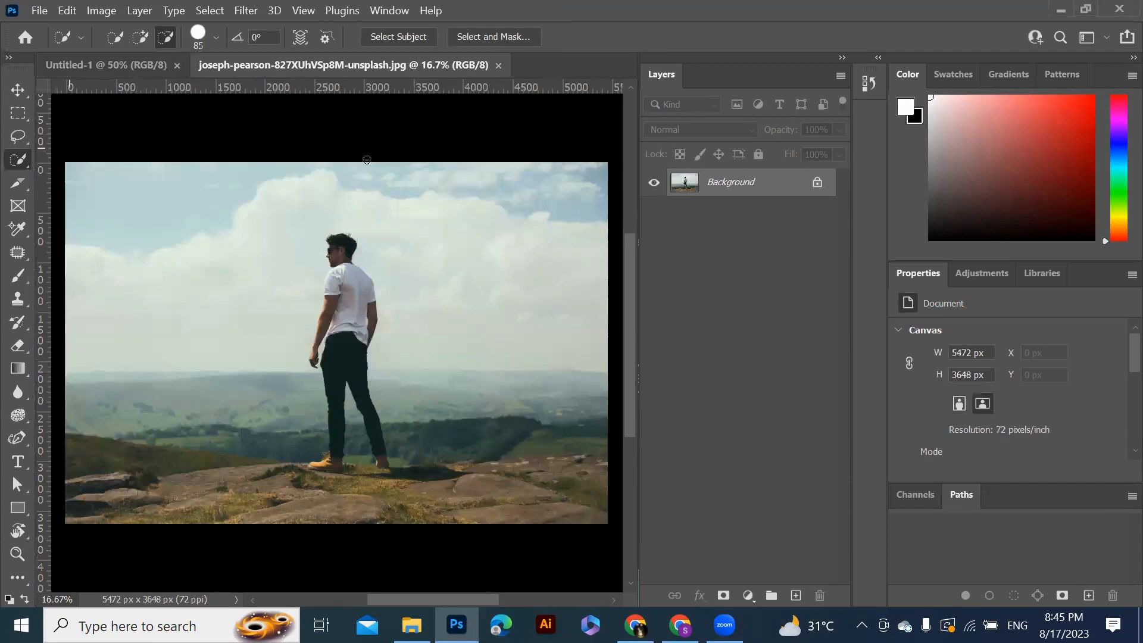
Unlock the photo's Background layer so it becomes an editable layer
left_click(70, 67)
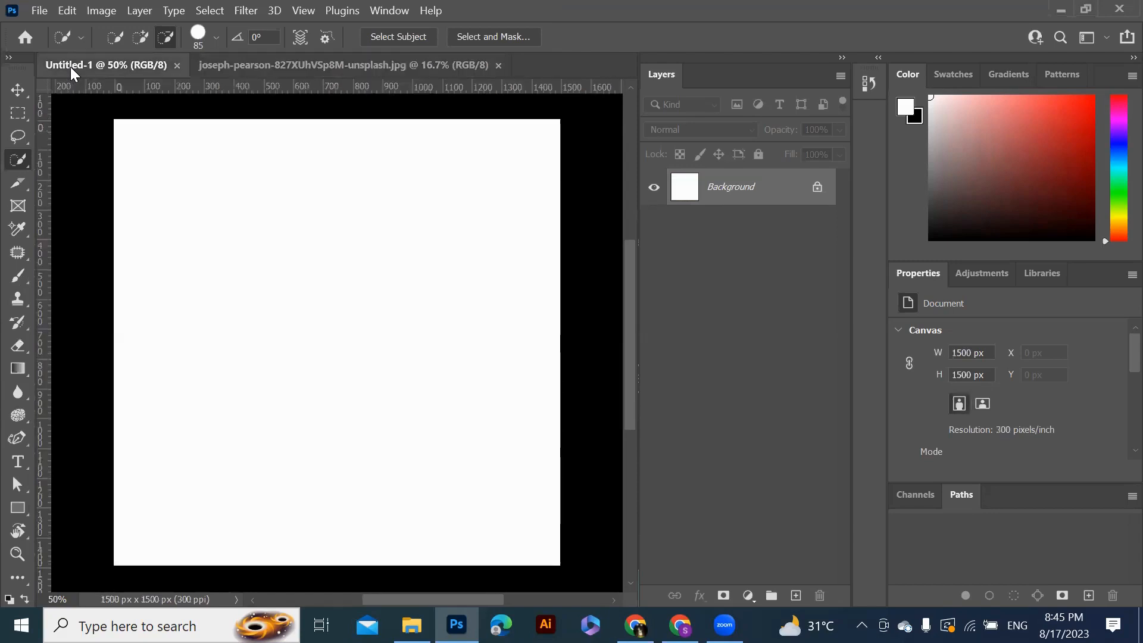
left_click(380, 65)
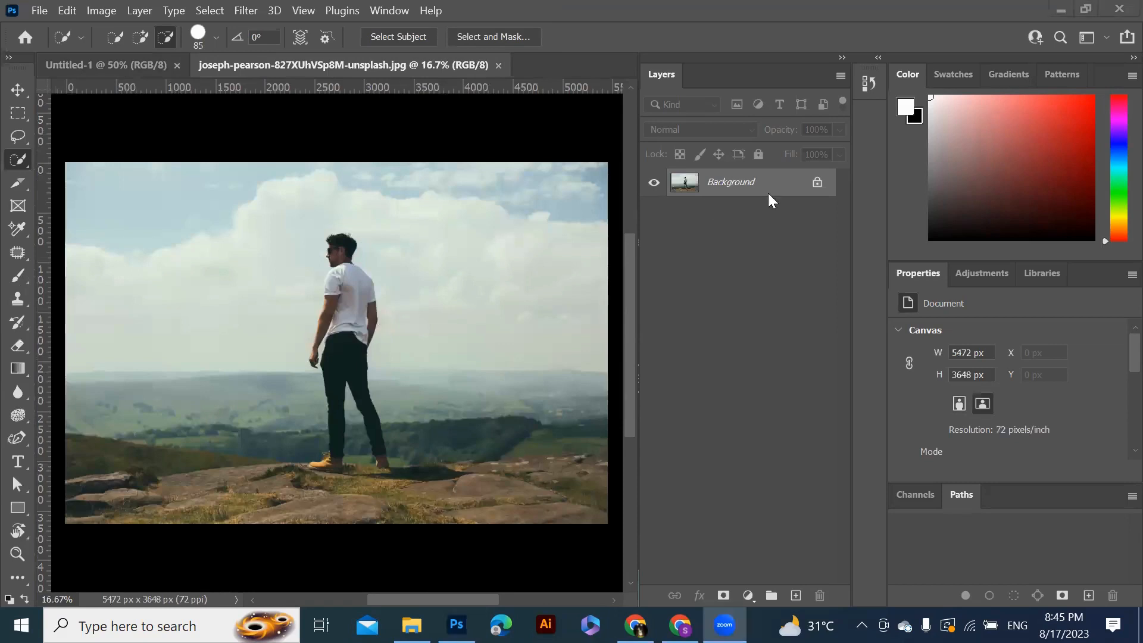
left_click(818, 183)
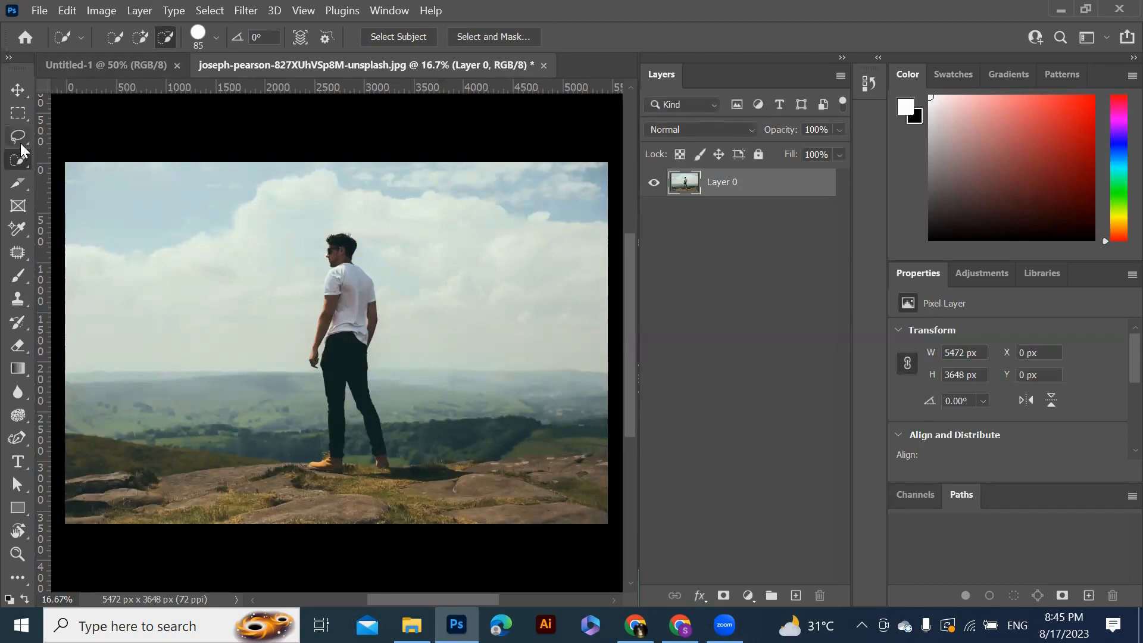
Draw a freehand Lasso selection loosely around the standing man
left_click_drag(20, 143, 69, 138)
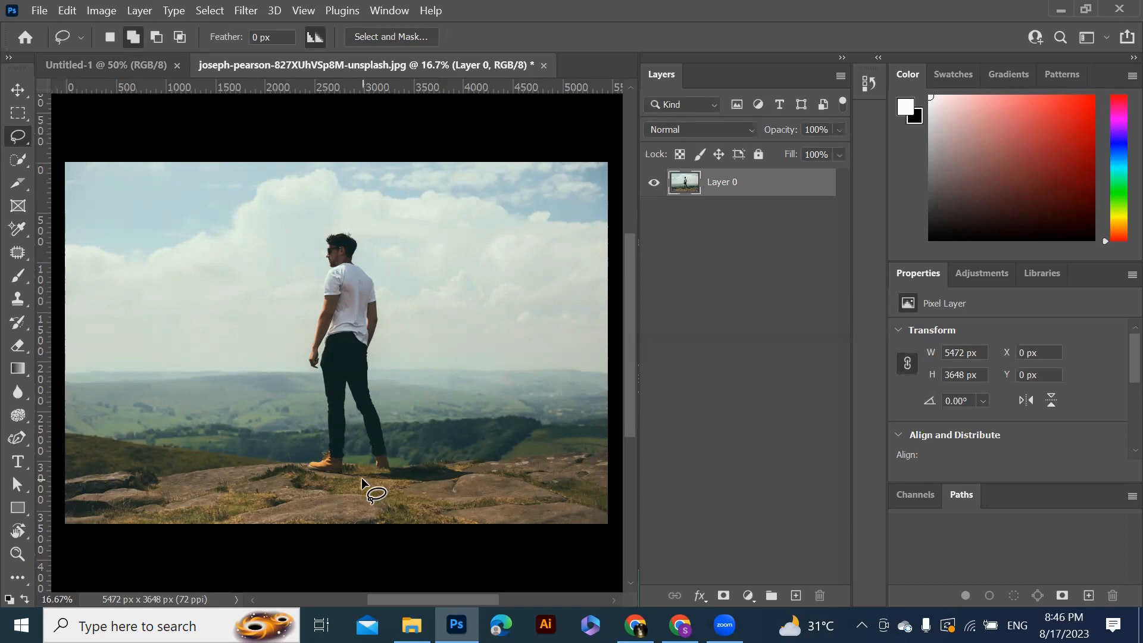
left_click_drag(361, 478, 317, 478)
mouse_move(302, 365)
left_mouse_down()
mouse_move(321, 231)
mouse_move(390, 257)
mouse_move(405, 321)
left_mouse_up()
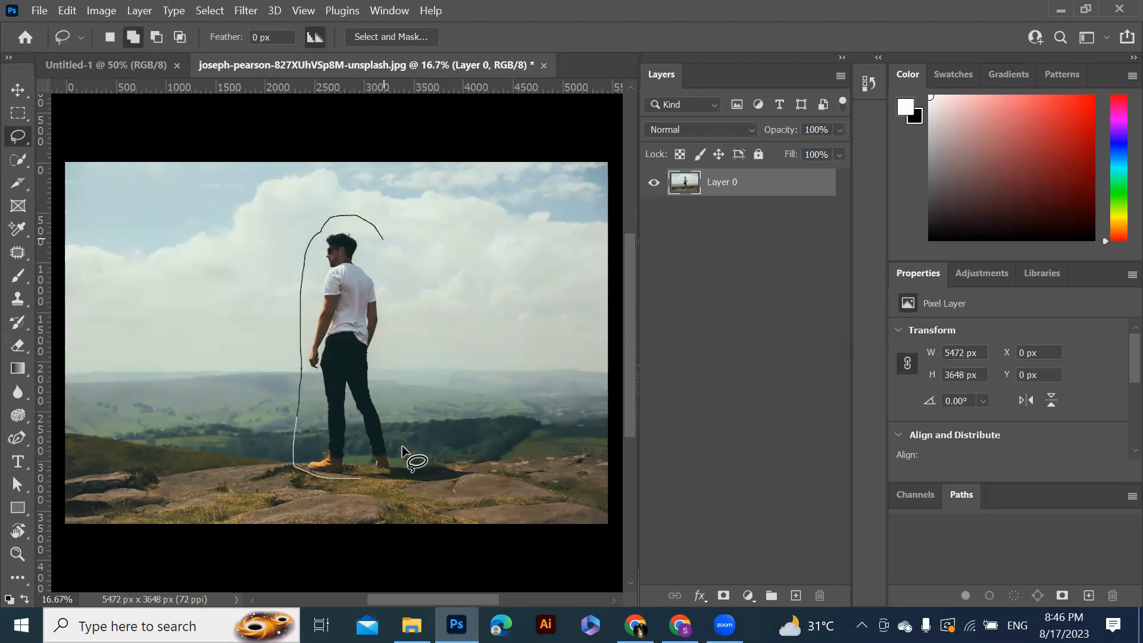
mouse_move(402, 445)
left_mouse_down()
mouse_move(395, 494)
mouse_move(331, 476)
left_mouse_up()
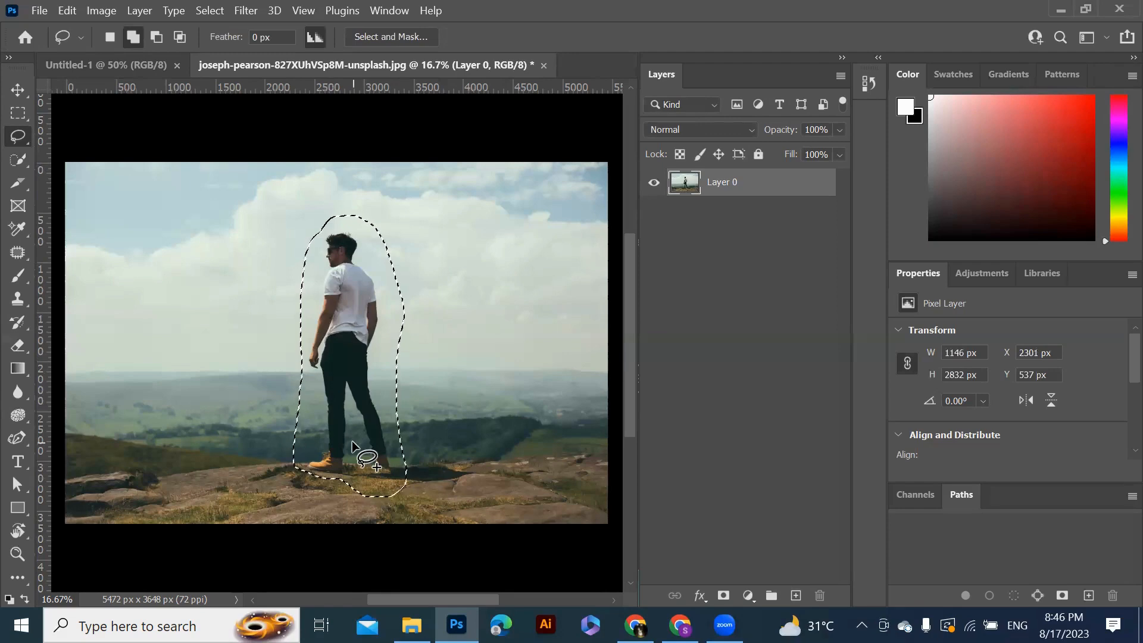
Fill the selection with Content-Aware contents to remove the man, then deselect
right_click(352, 442)
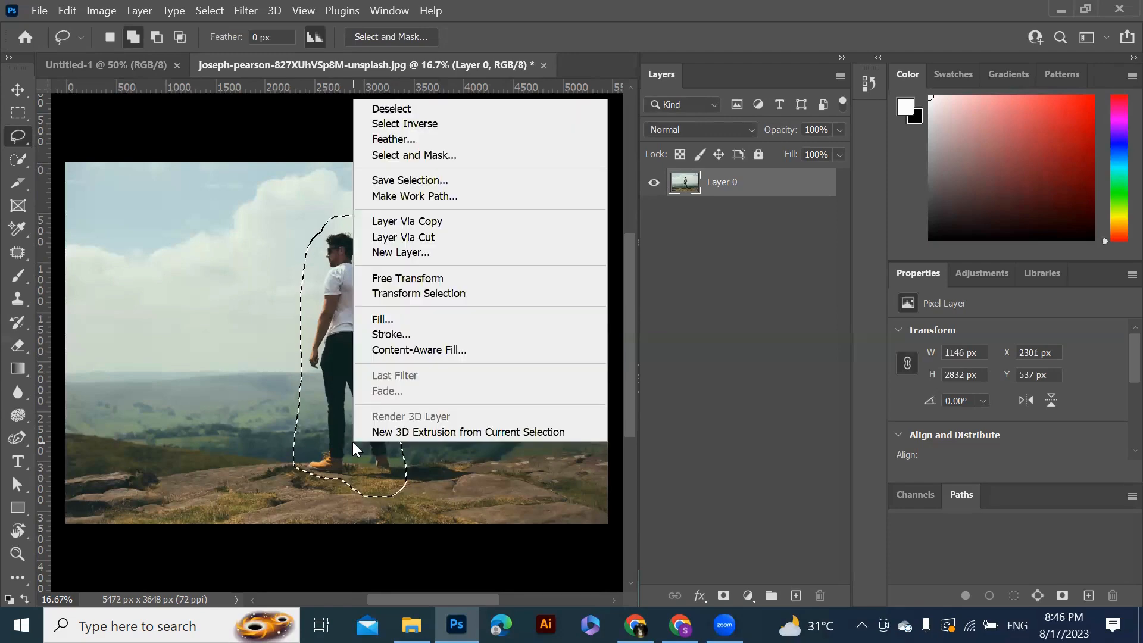
left_click(444, 322)
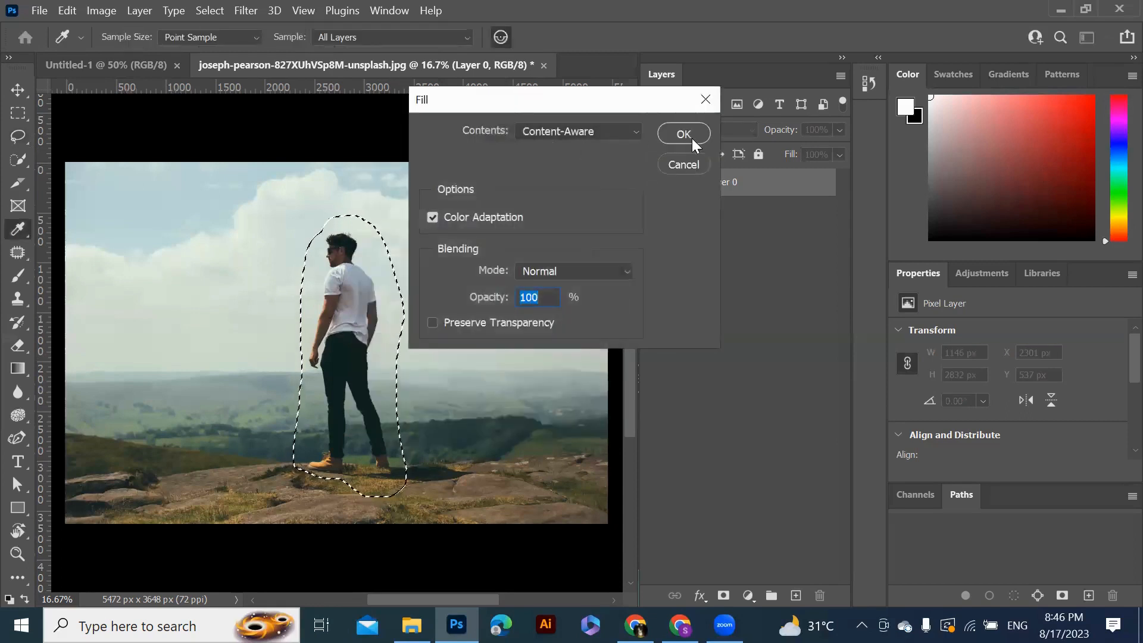
left_click(629, 135)
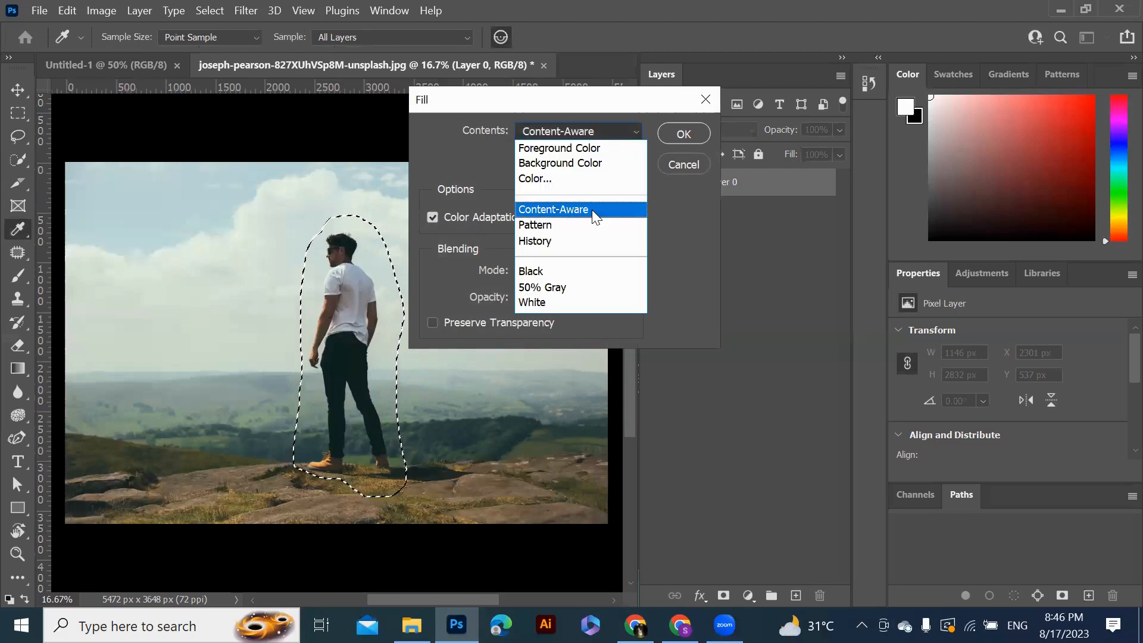
left_click(592, 210)
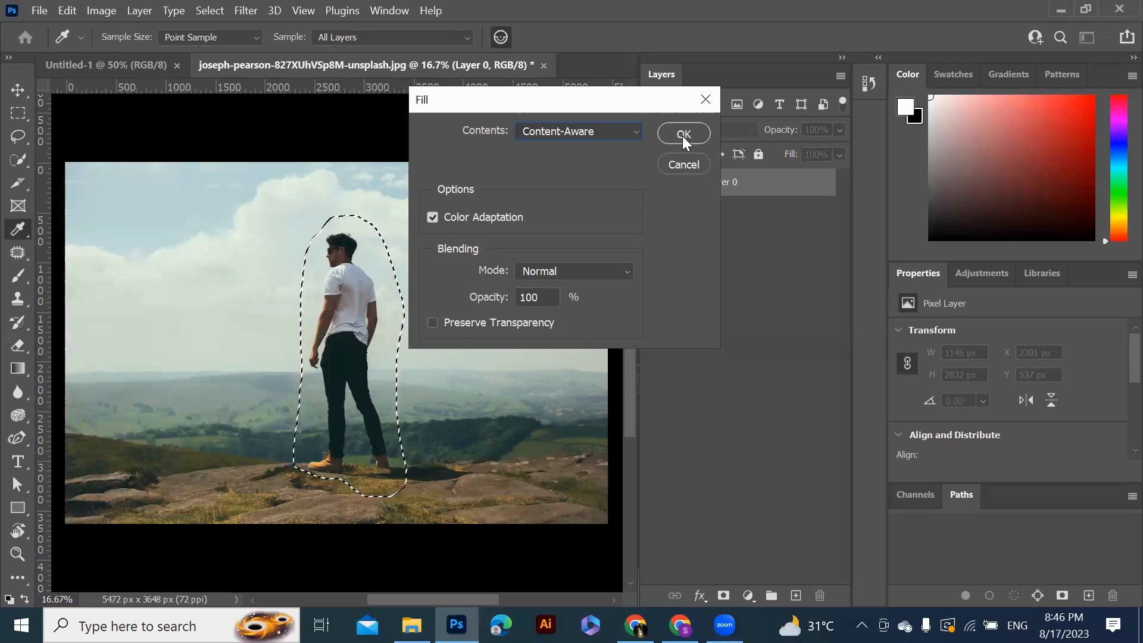
left_click(683, 134)
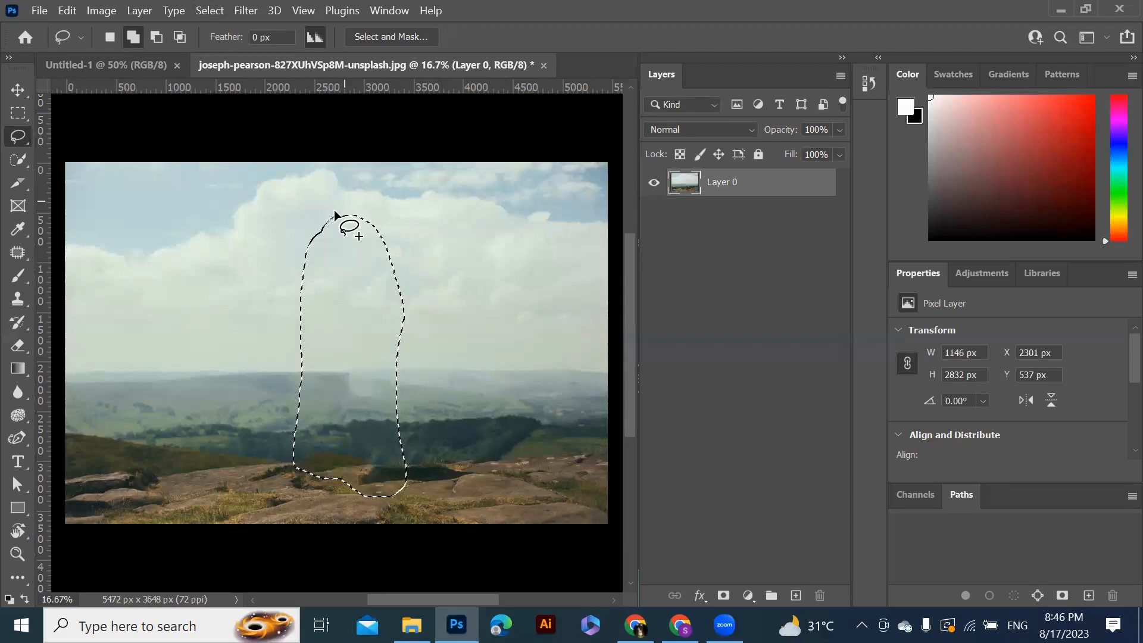
left_click(209, 11)
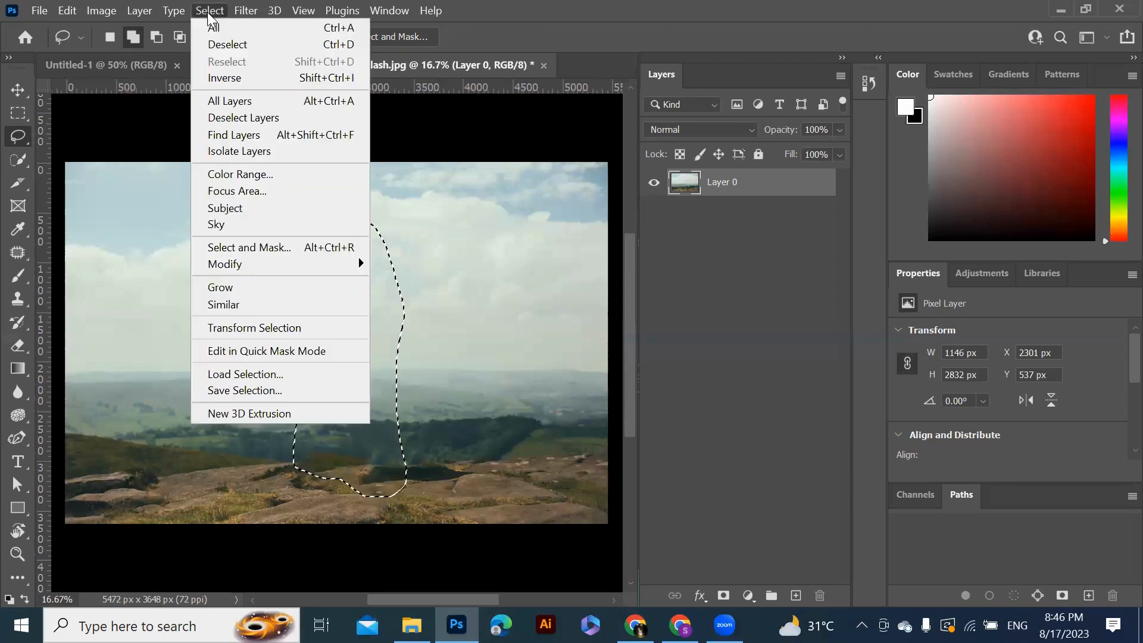
left_click(231, 47)
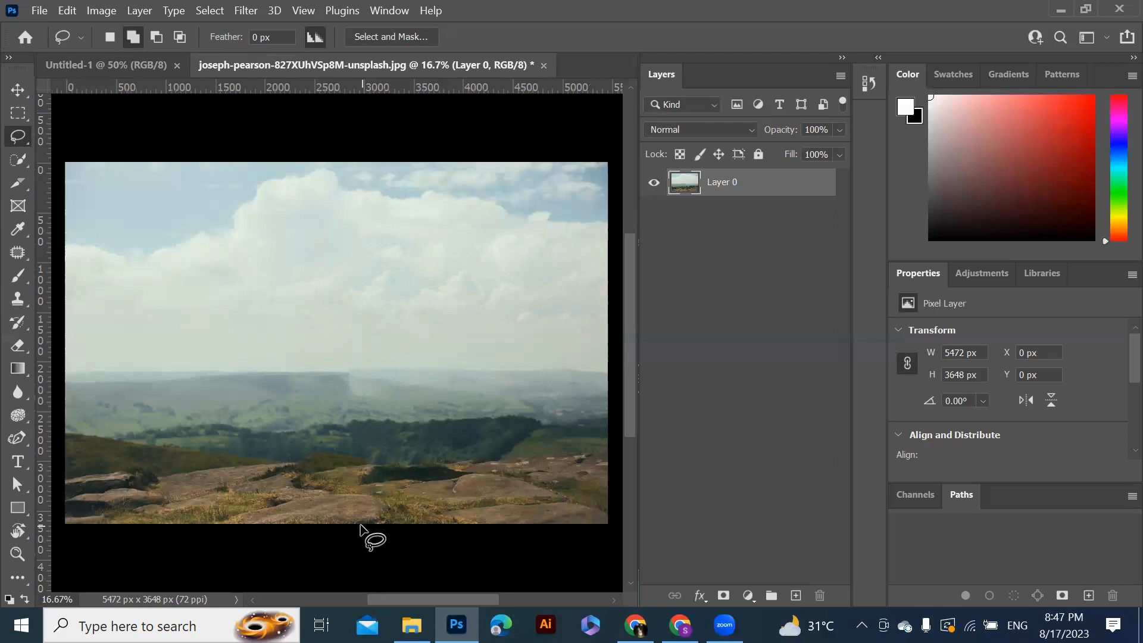
Export the edited photo as a JPG at full size
left_click(34, 14)
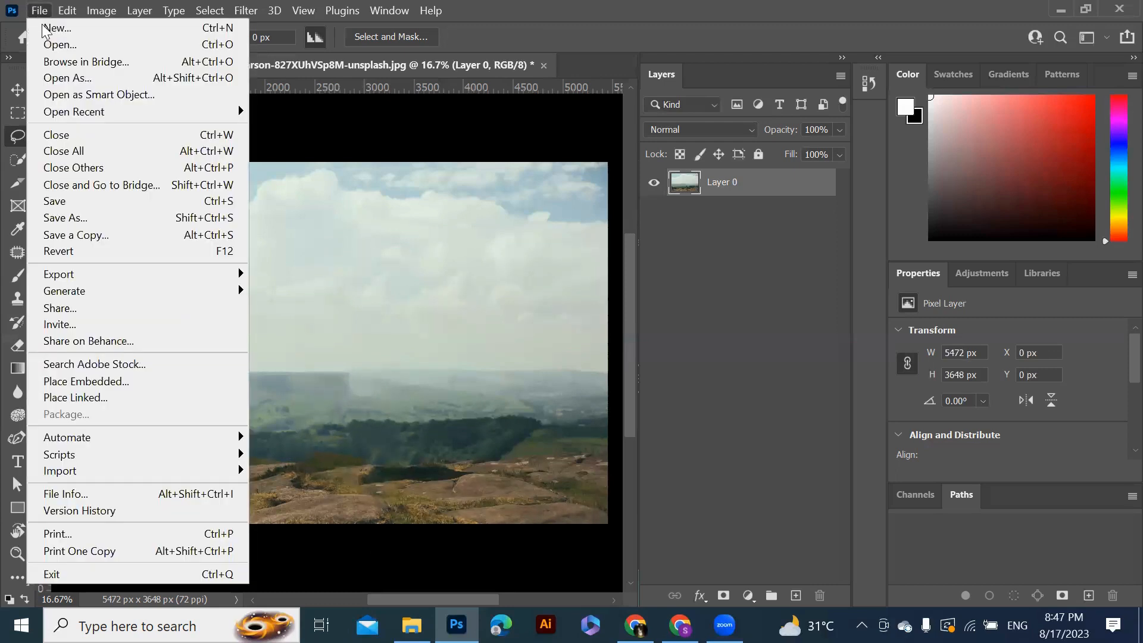
left_click(10, 52)
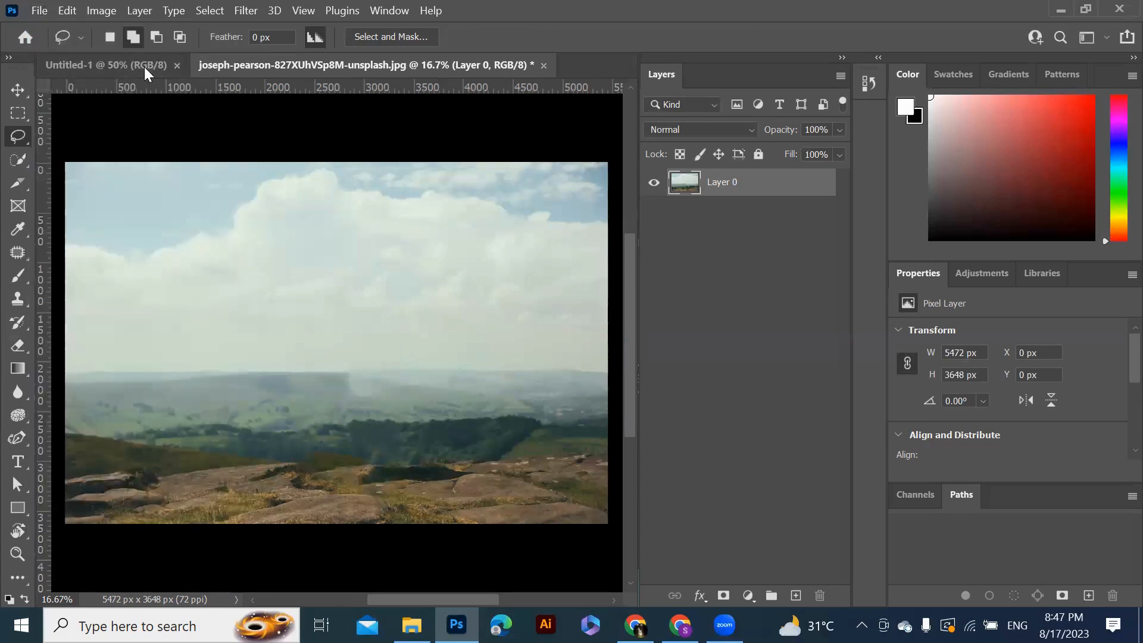
key("v")
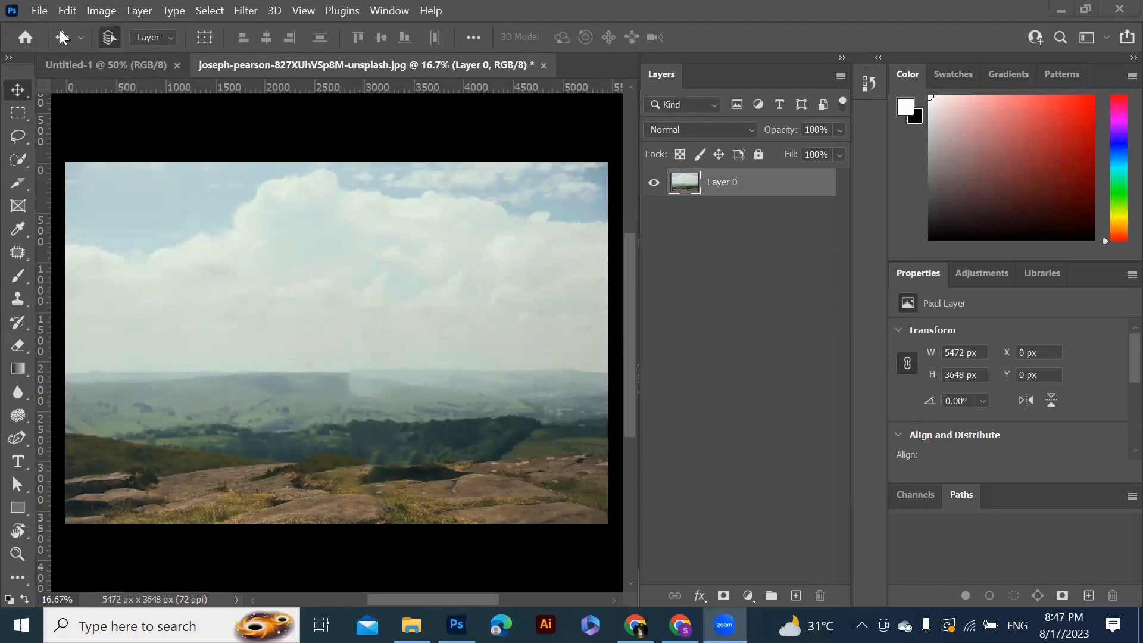
left_click(36, 12)
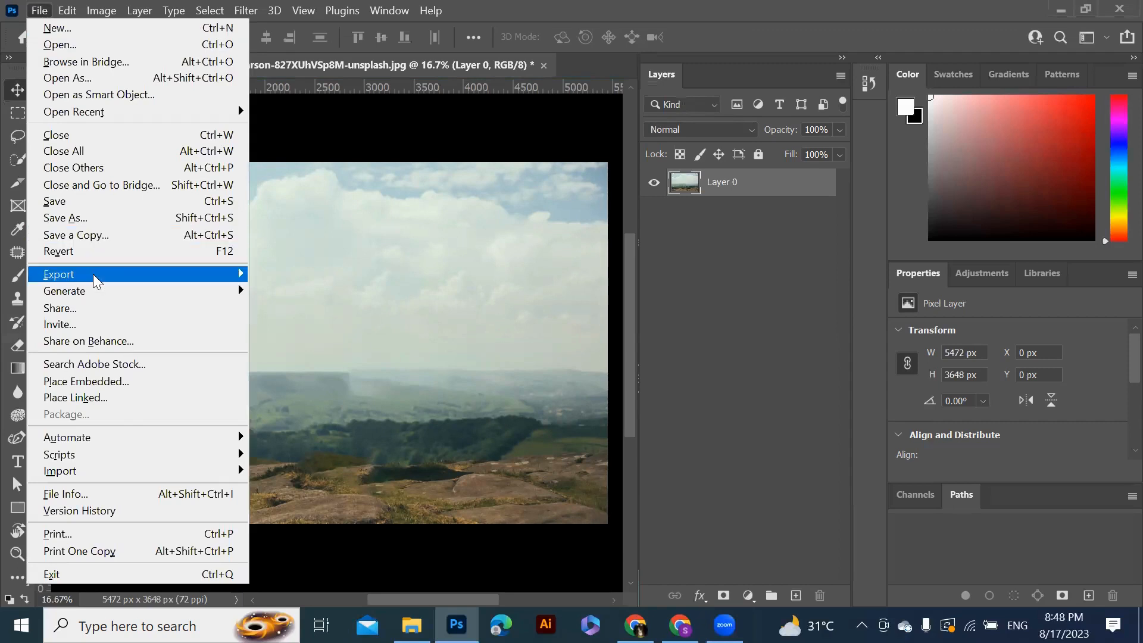
mouse_move(95, 280)
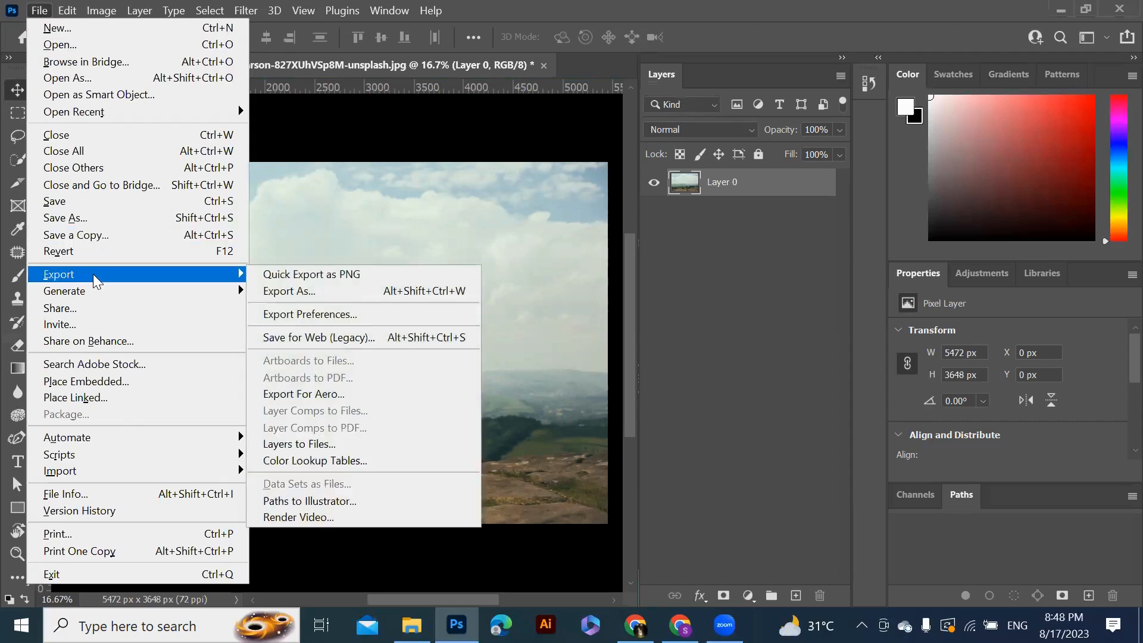
left_click(319, 292)
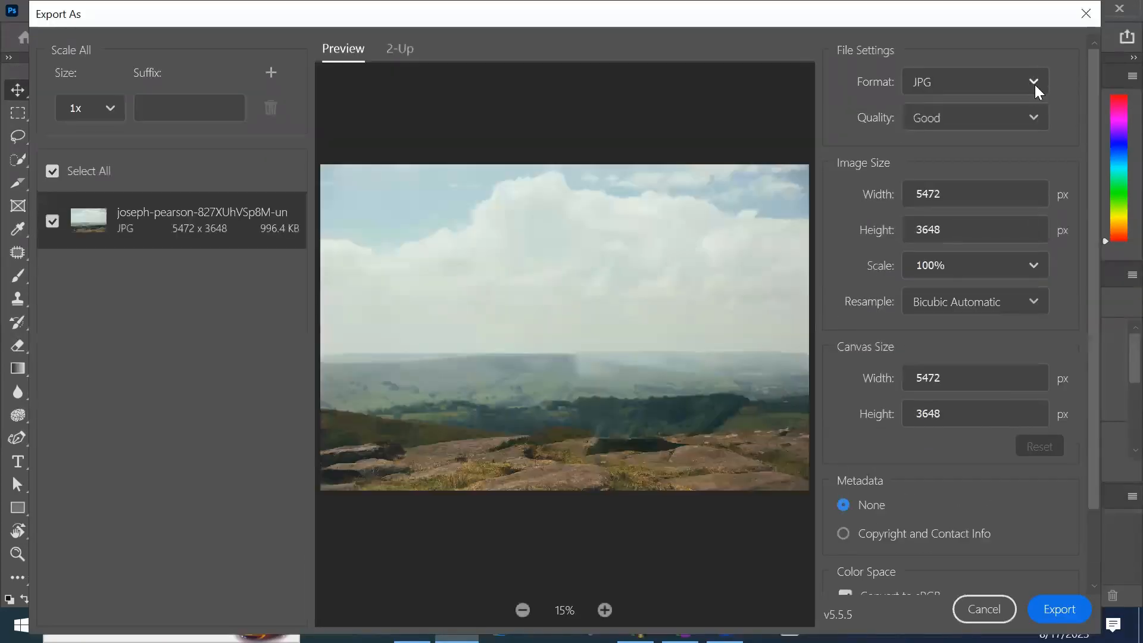
left_click(1019, 85)
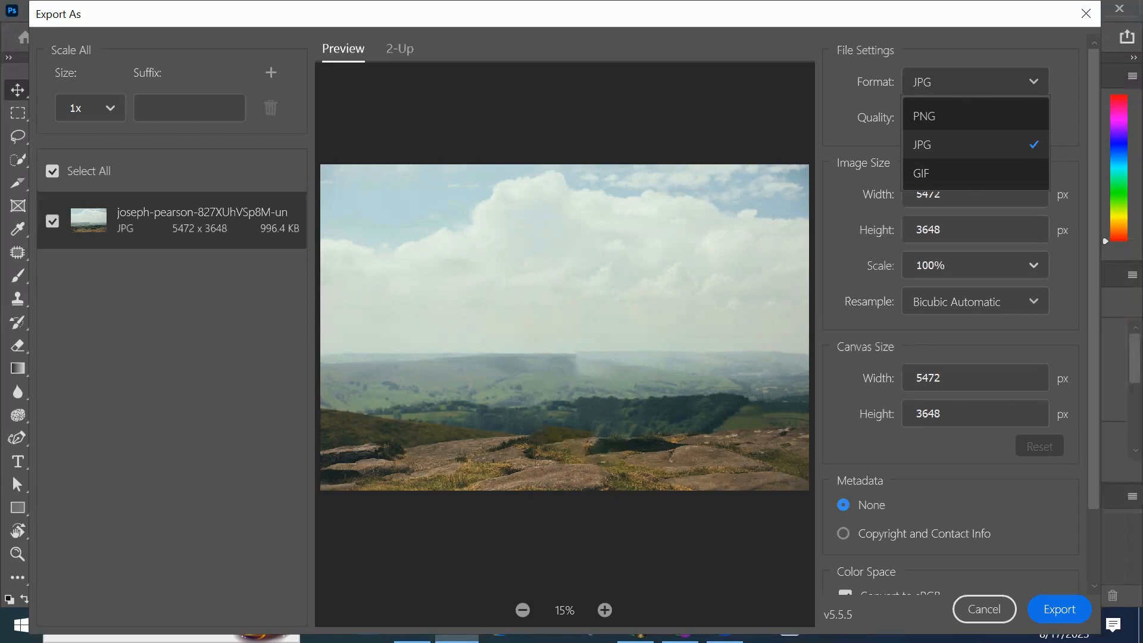
left_click(1060, 610)
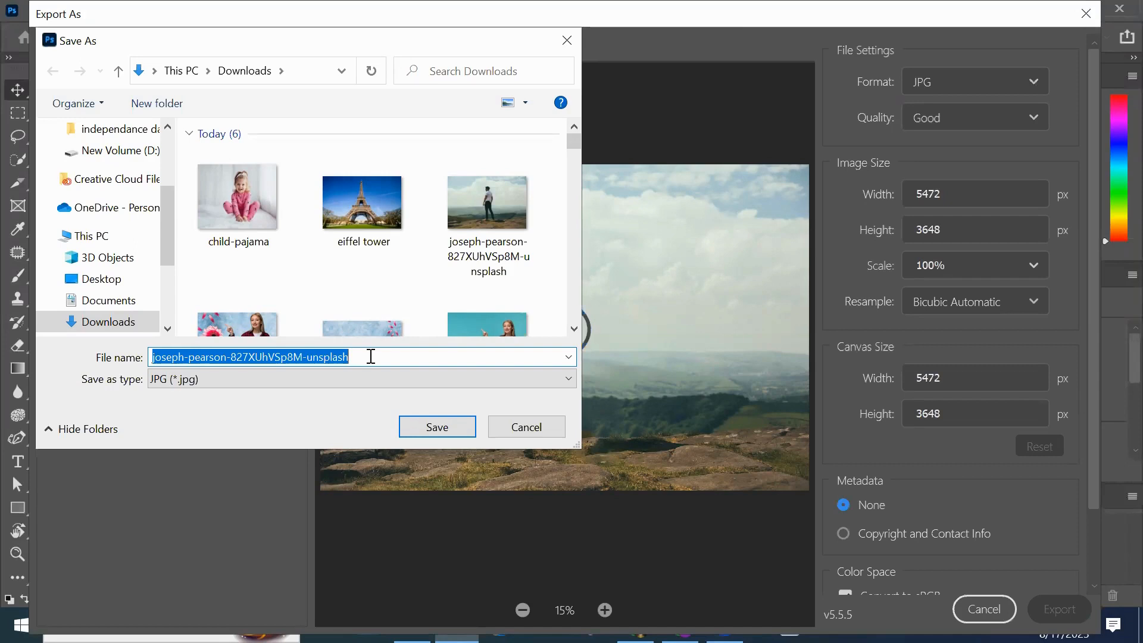
Save the exported file in Downloads under the name objest removel
type("obh")
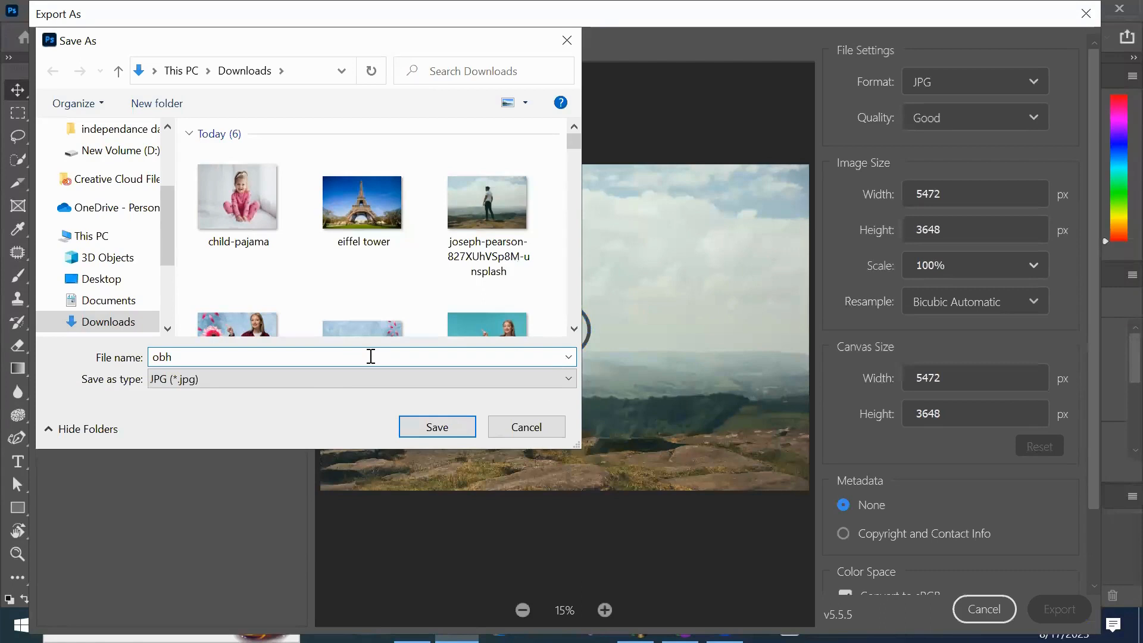
key("BackSpace")
type("jest removel")
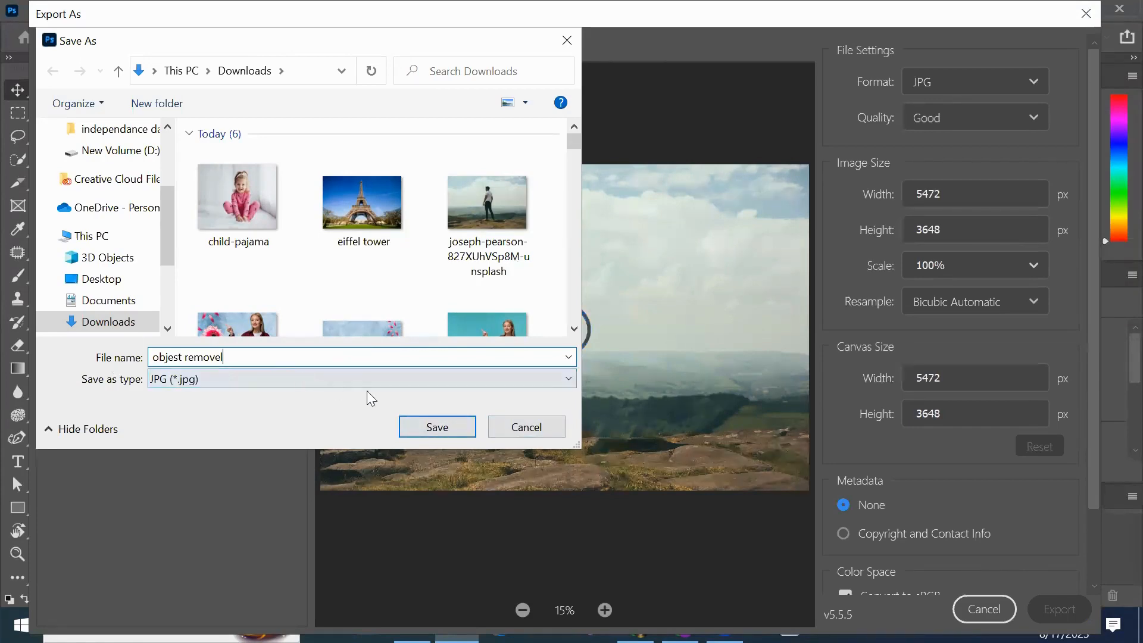
left_click(441, 444)
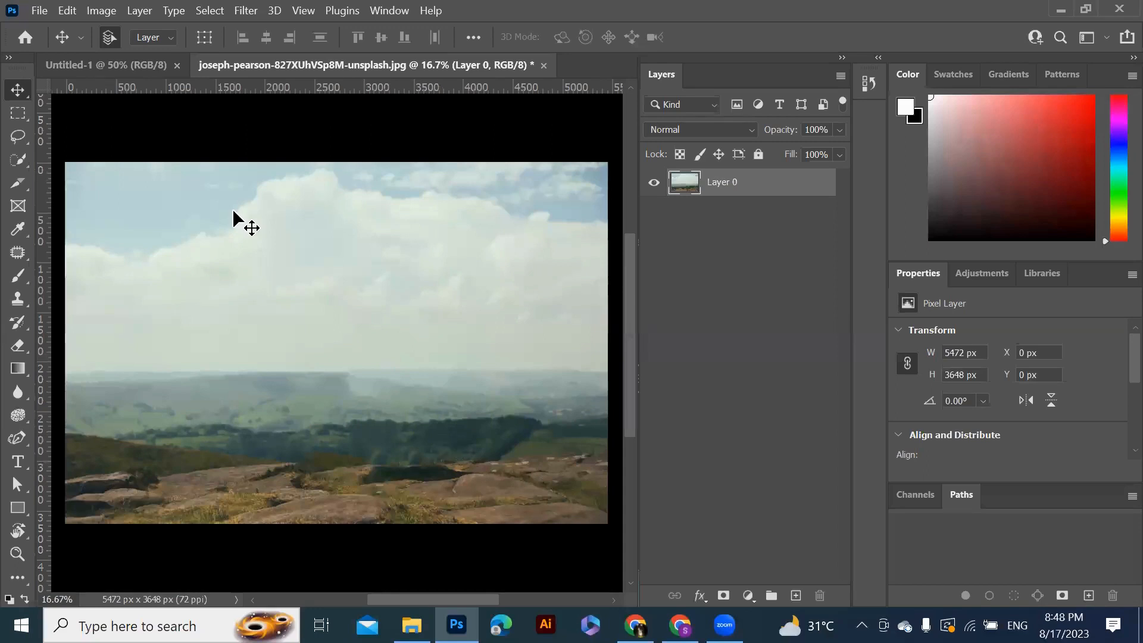
Close the edited photo document without saving changes
left_click(544, 65)
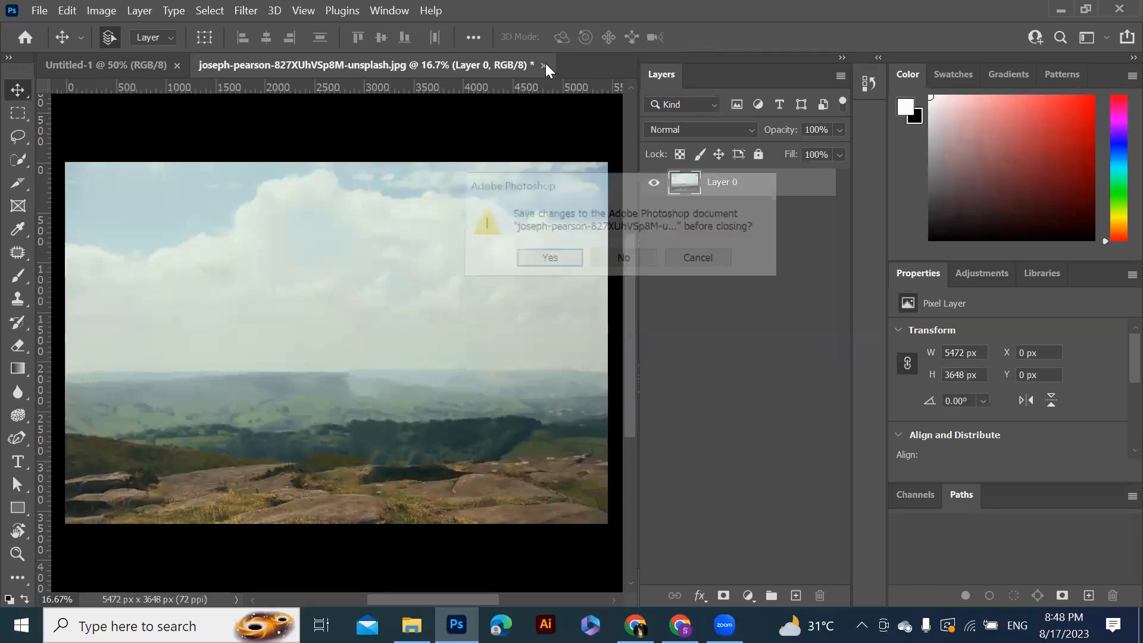
left_click(624, 262)
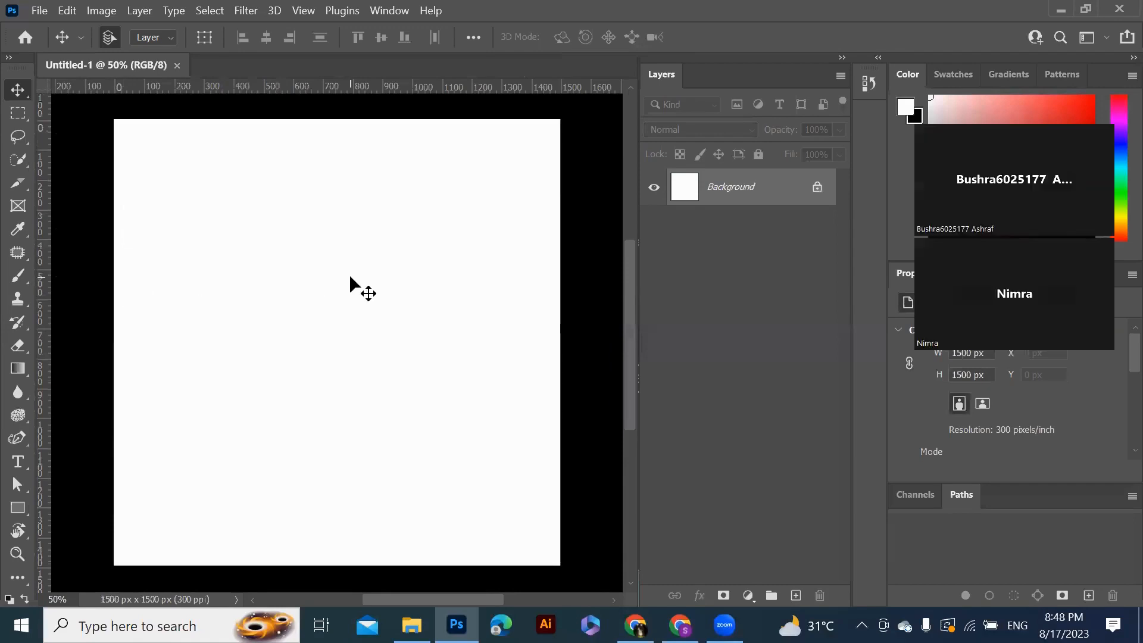
Place the original joseph-pearson photo embedded into Untitled-1 and move it up to the canvas's top edge
left_click(37, 12)
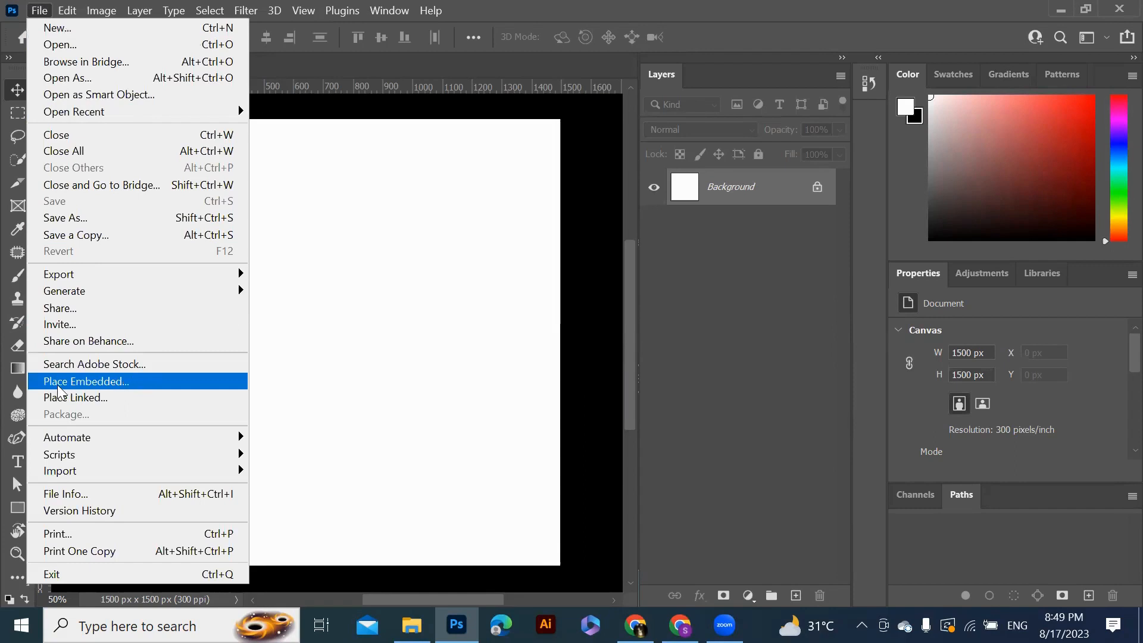
left_click(126, 384)
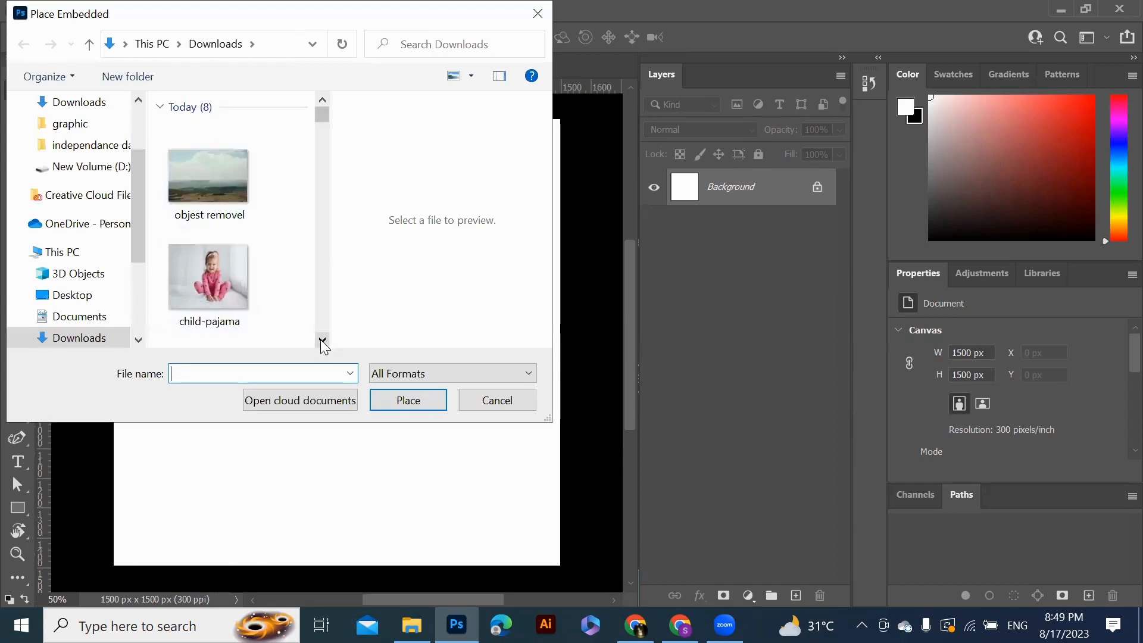
scroll(321, 339, "down", 3)
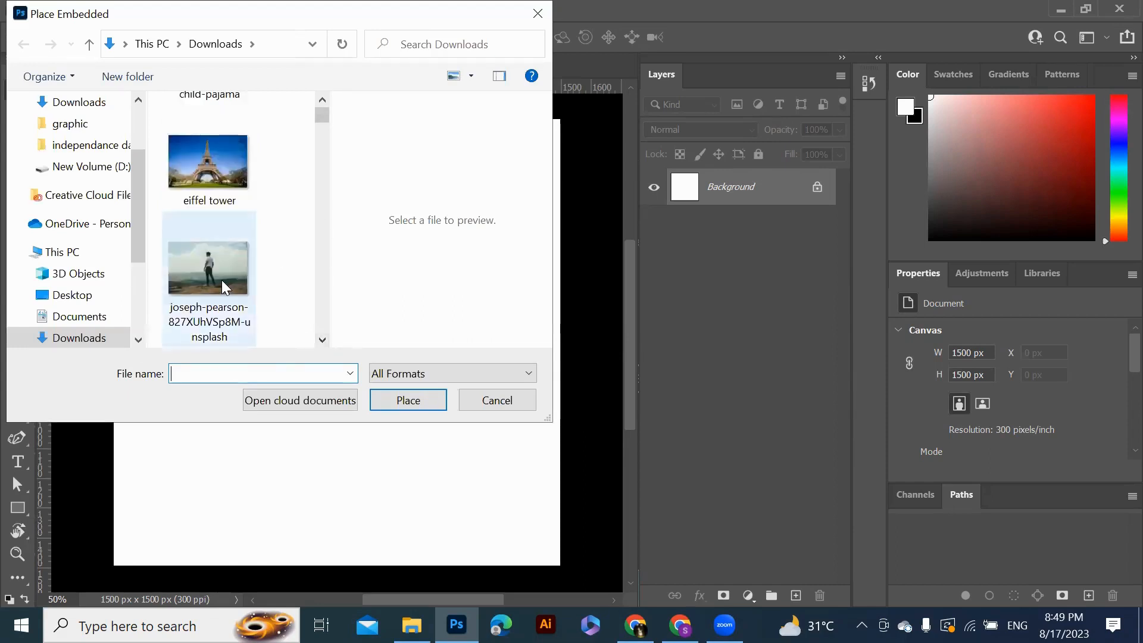
left_click(222, 281)
left_click(408, 400)
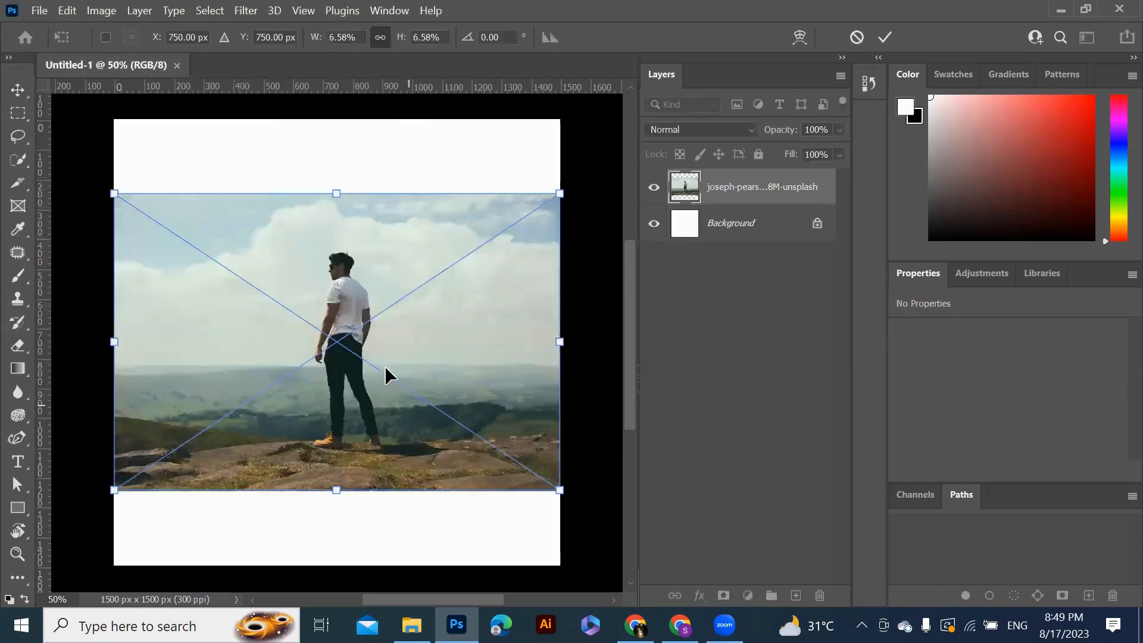
left_click_drag(384, 365, 381, 290)
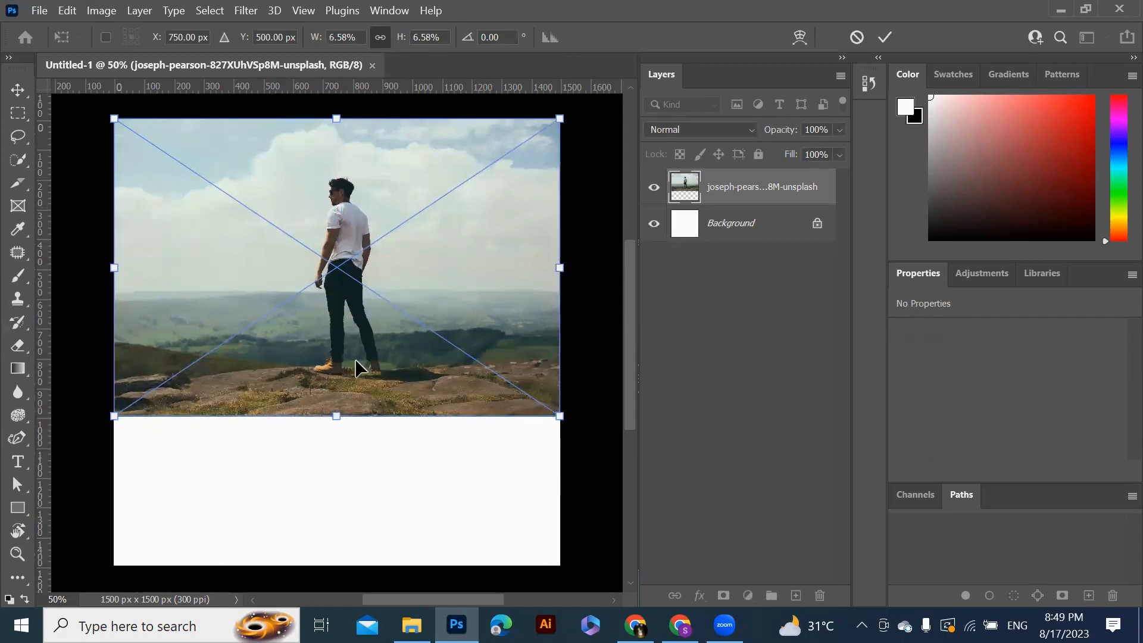
Place the edited objest removel photo as an embedded layer and move it below the original photo
left_click(885, 37)
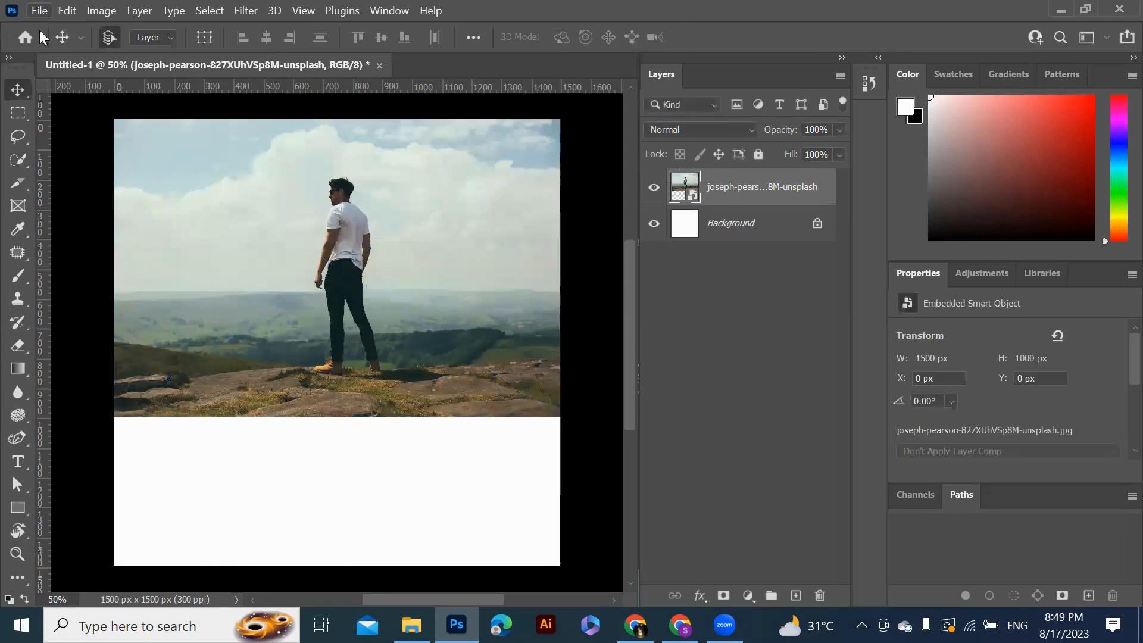
left_click(37, 9)
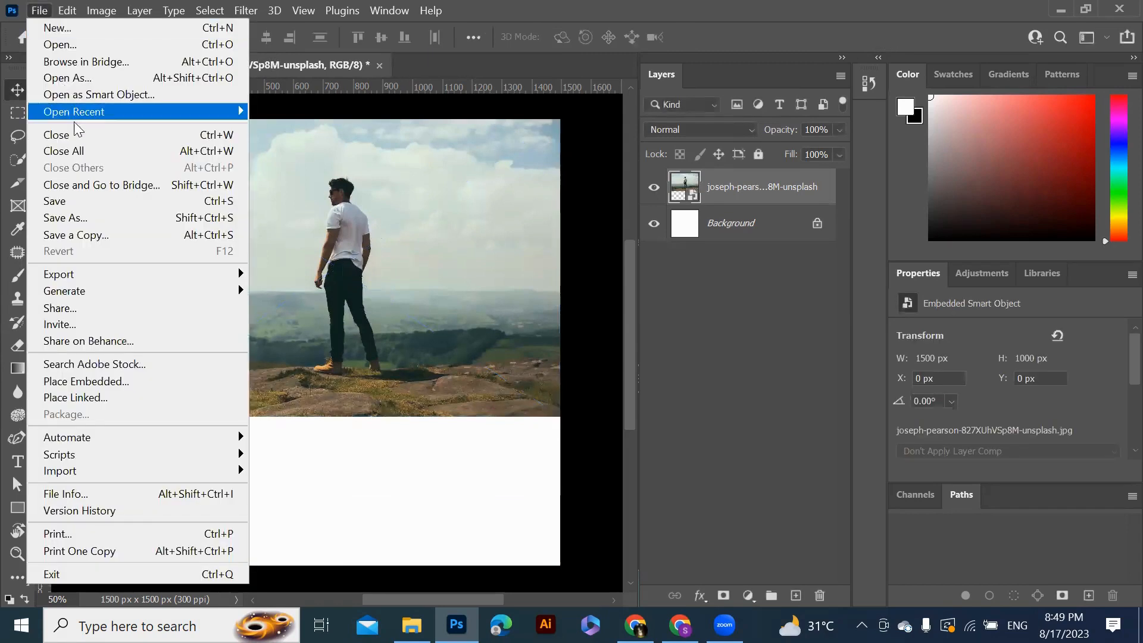
left_click(127, 381)
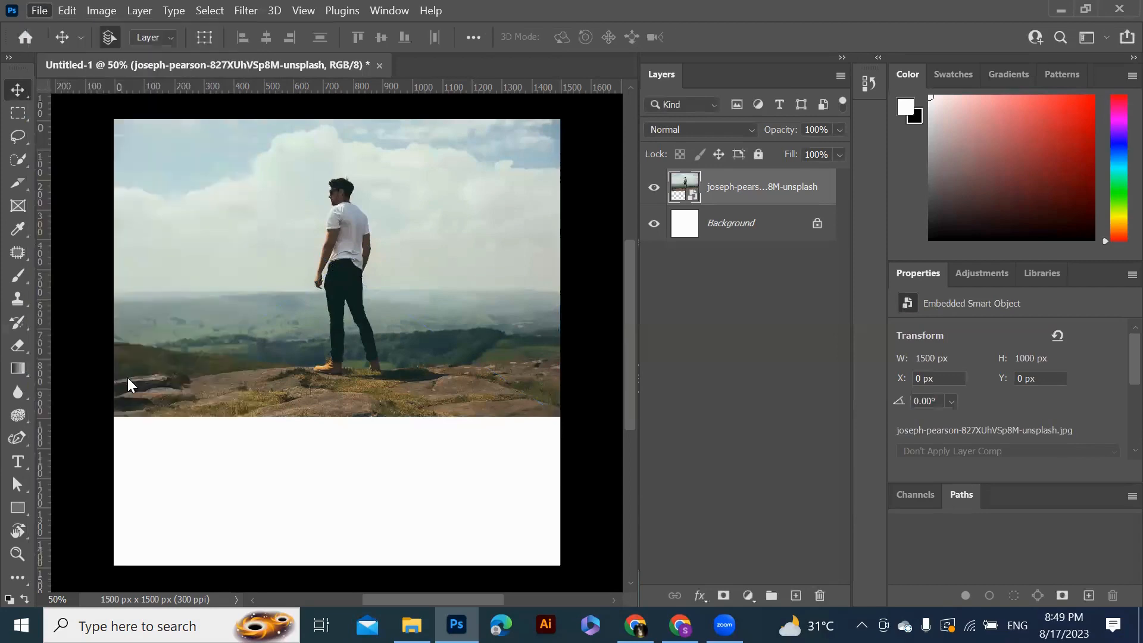
left_click(217, 183)
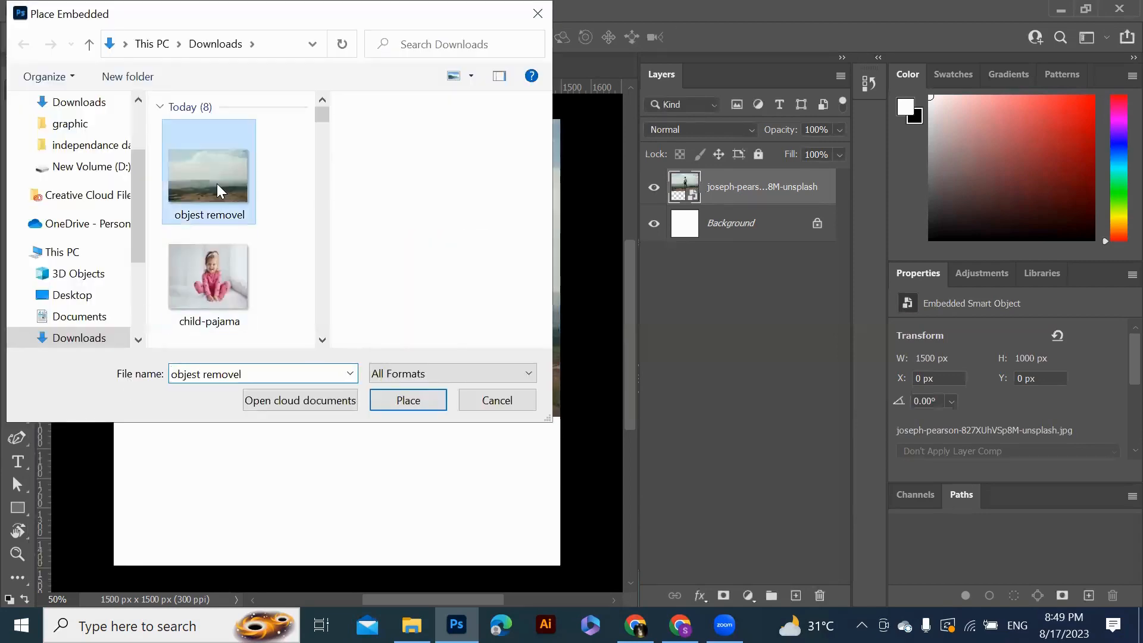
left_click(418, 402)
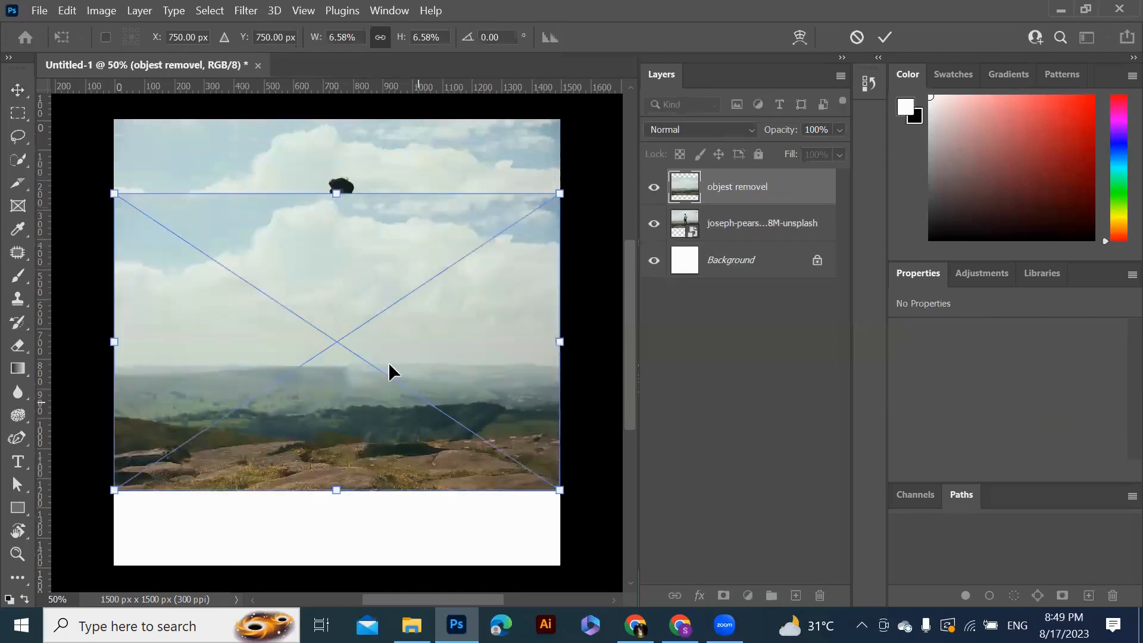
left_click_drag(398, 454, 394, 554)
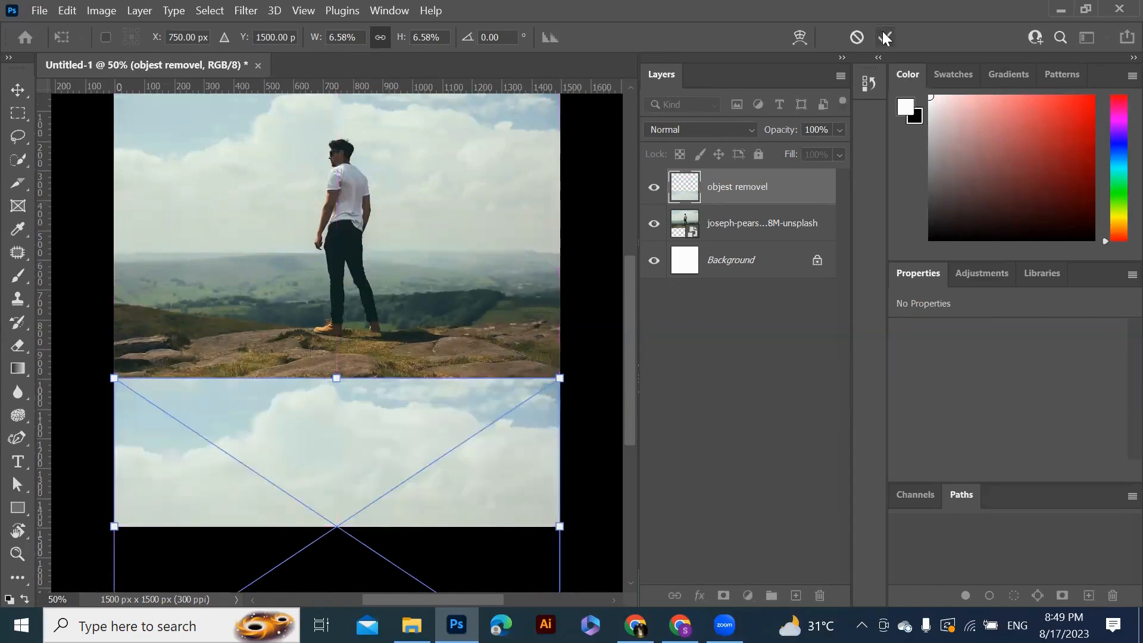
left_click(886, 38)
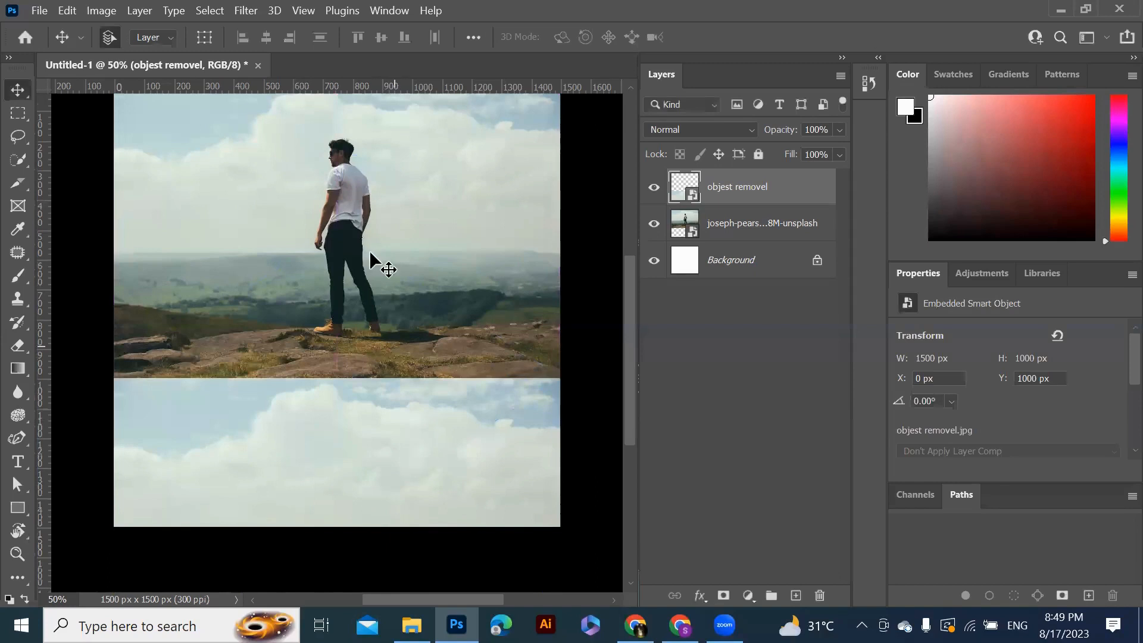
Turn the canvas into an artboard with the Artboard tool and shorten its height to 2000 px
right_click(25, 95)
left_click(57, 105)
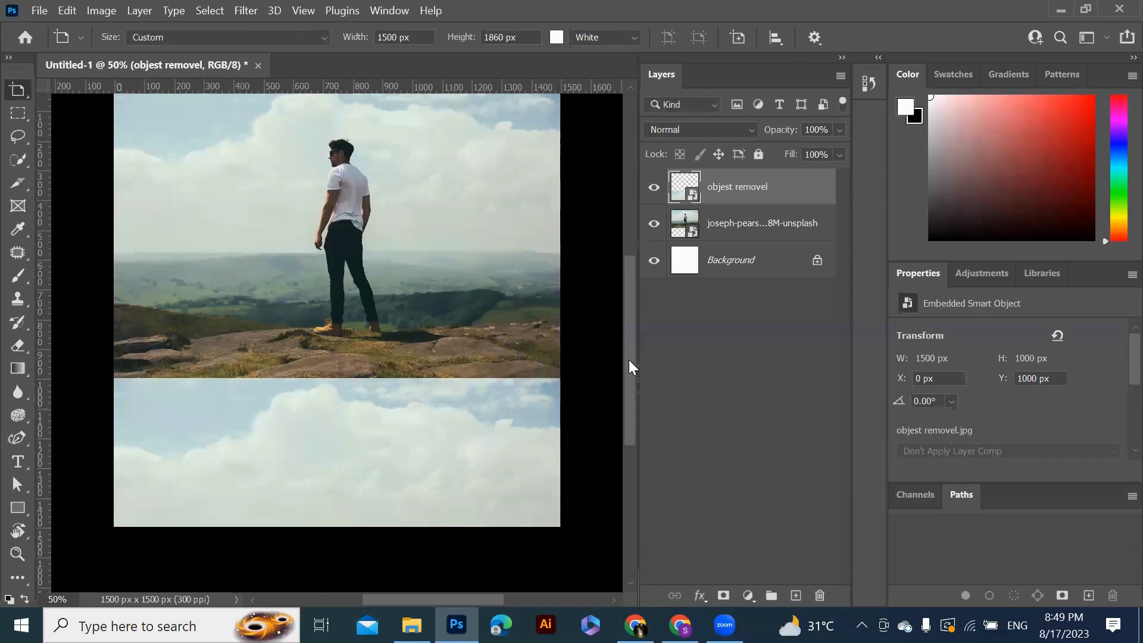
left_click_drag(629, 359, 624, 334)
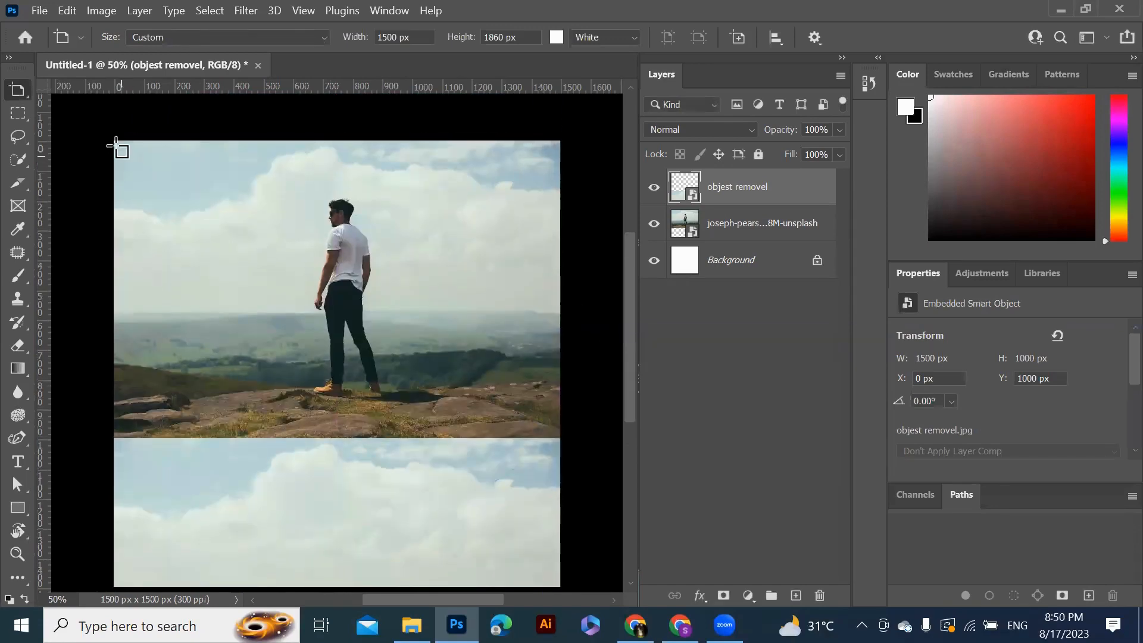
left_click_drag(115, 141, 567, 589)
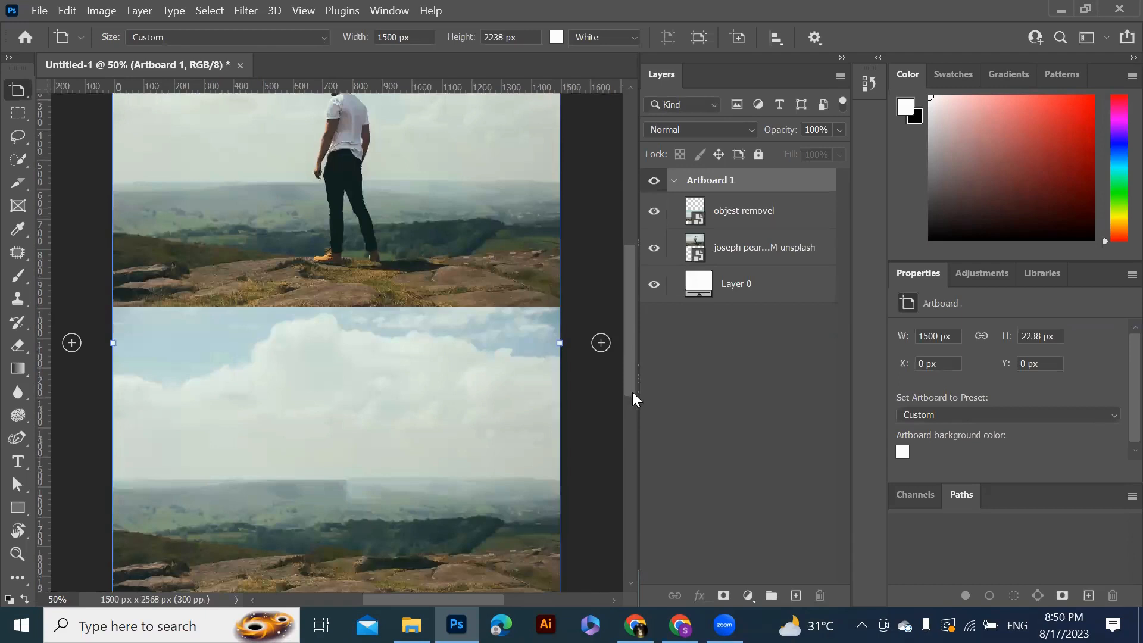
scroll(633, 398, "down", 3)
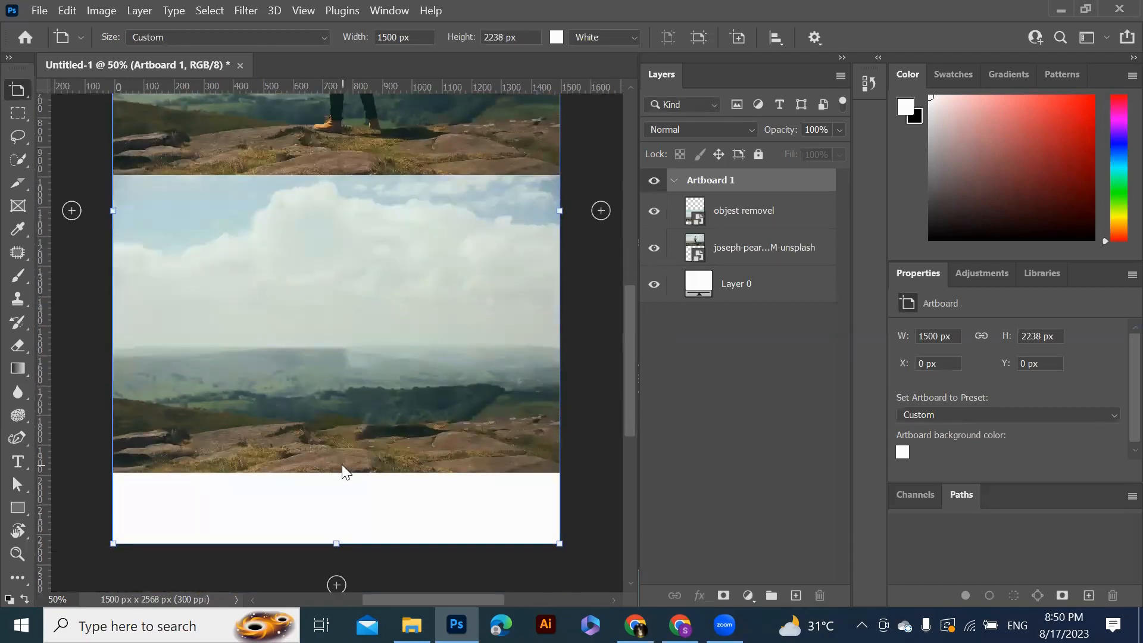
left_click_drag(336, 543, 334, 476)
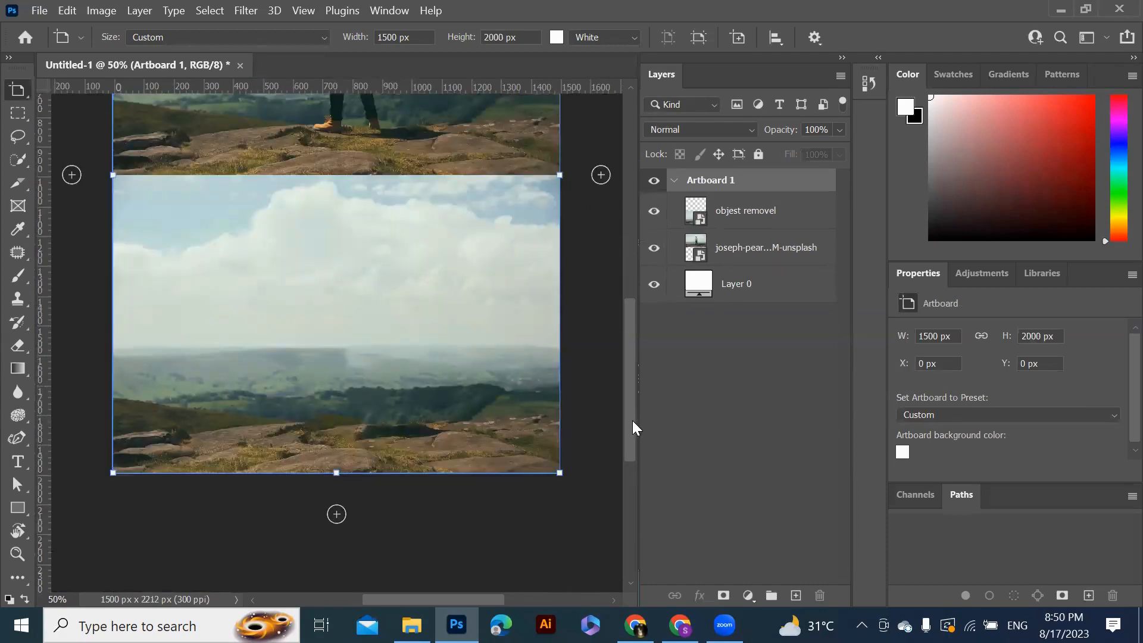
left_click_drag(633, 421, 631, 341)
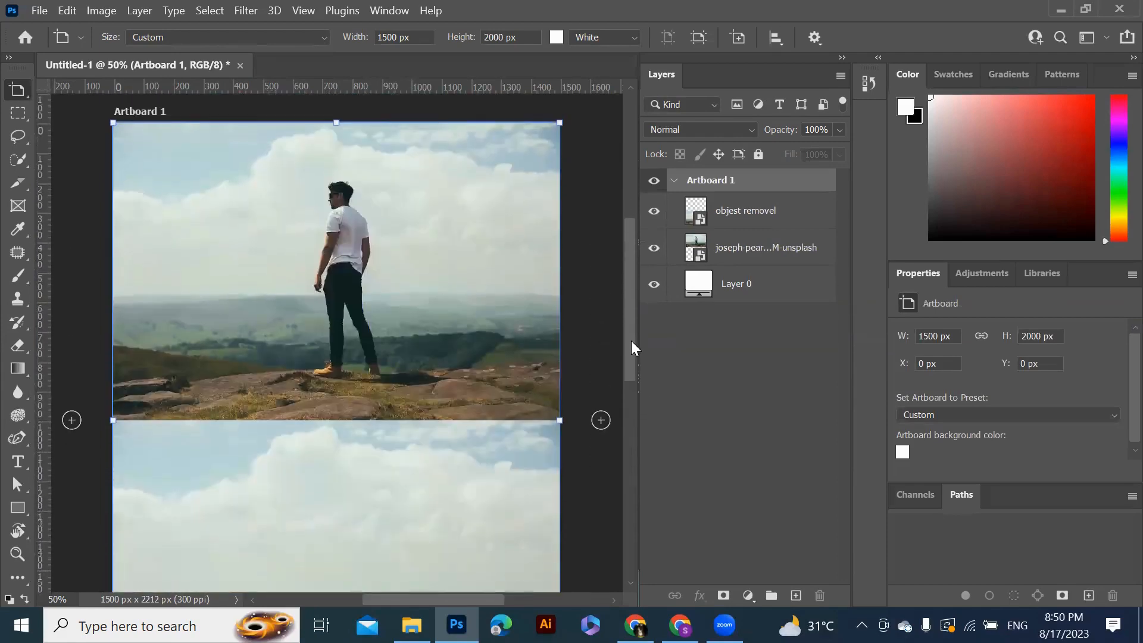
Add a text layer reading Before in the sky of the upper photo
left_click(18, 462)
left_click(50, 451)
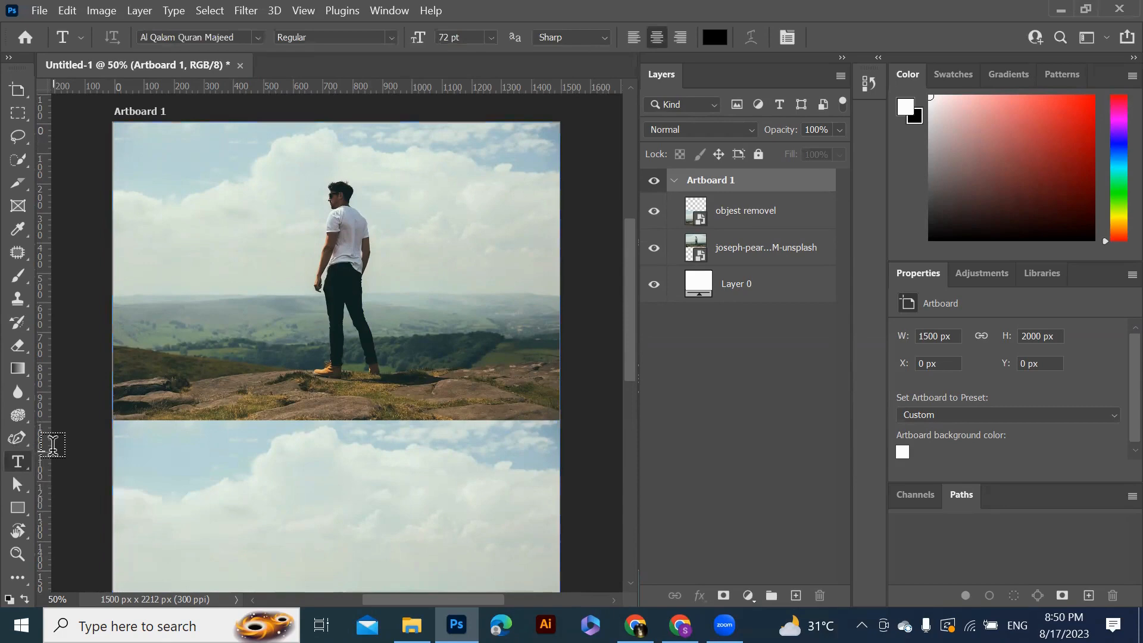
left_click(194, 243)
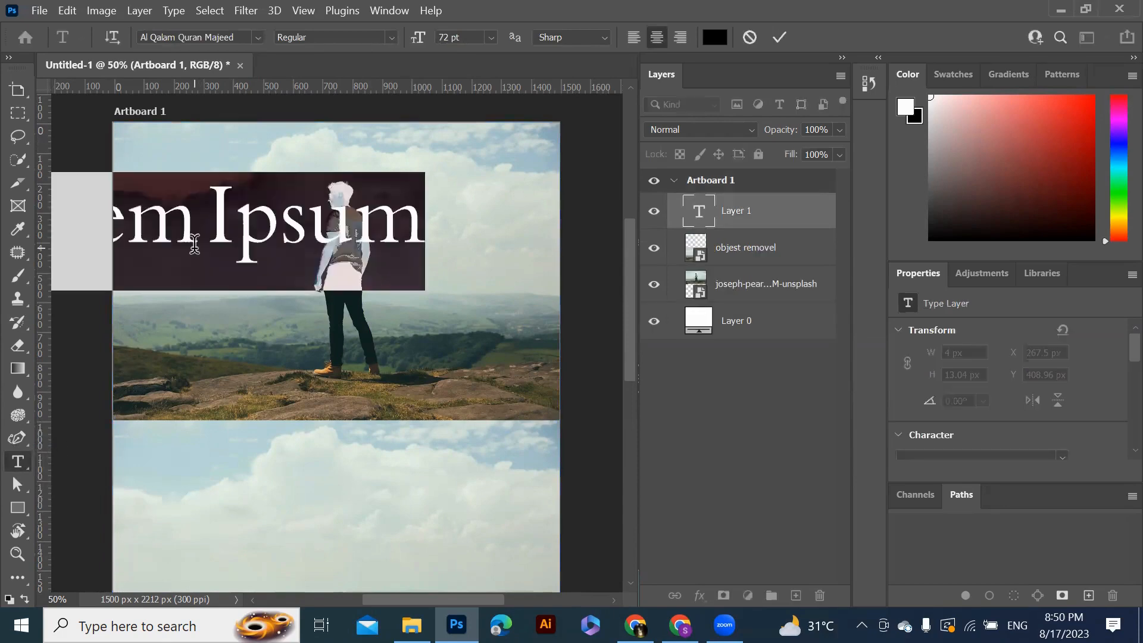
type("B")
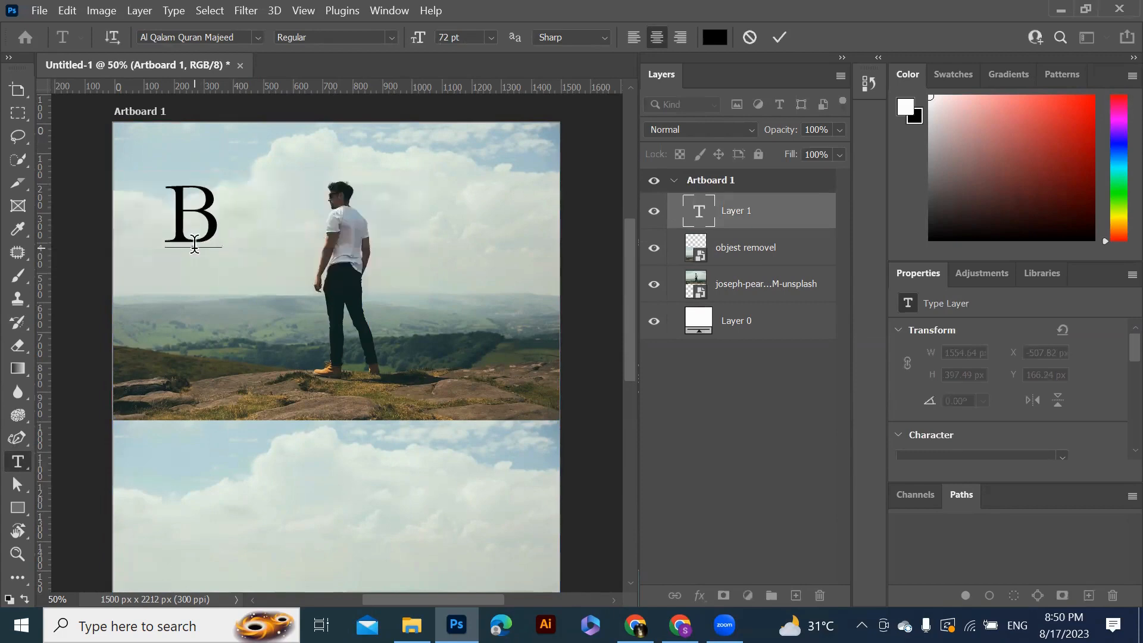
type("e")
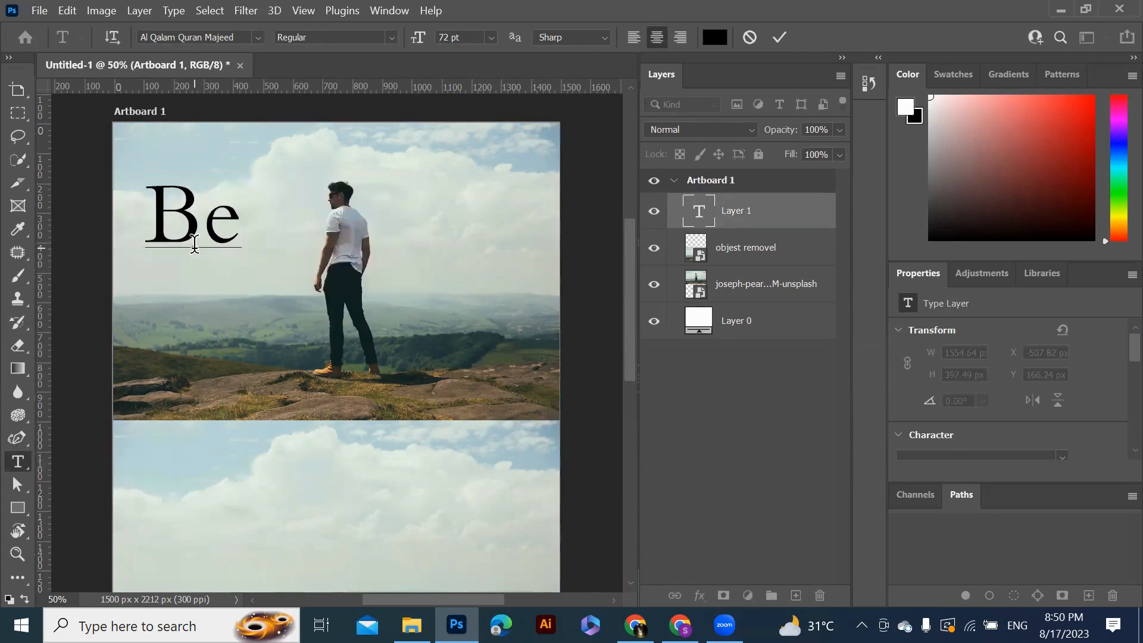
type("for")
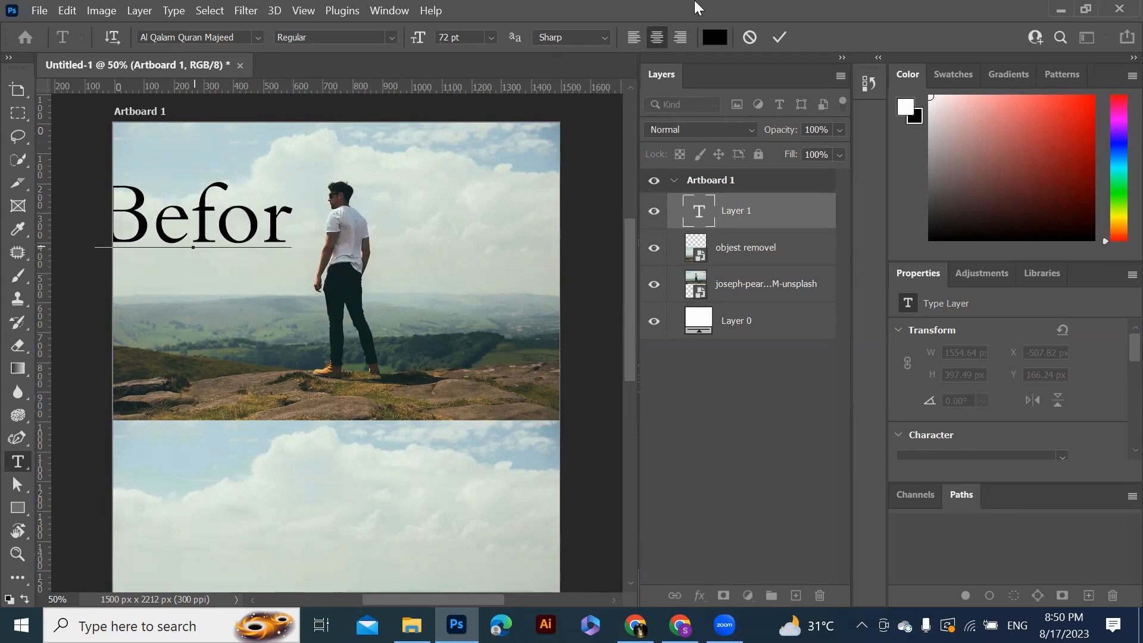
left_click(781, 37)
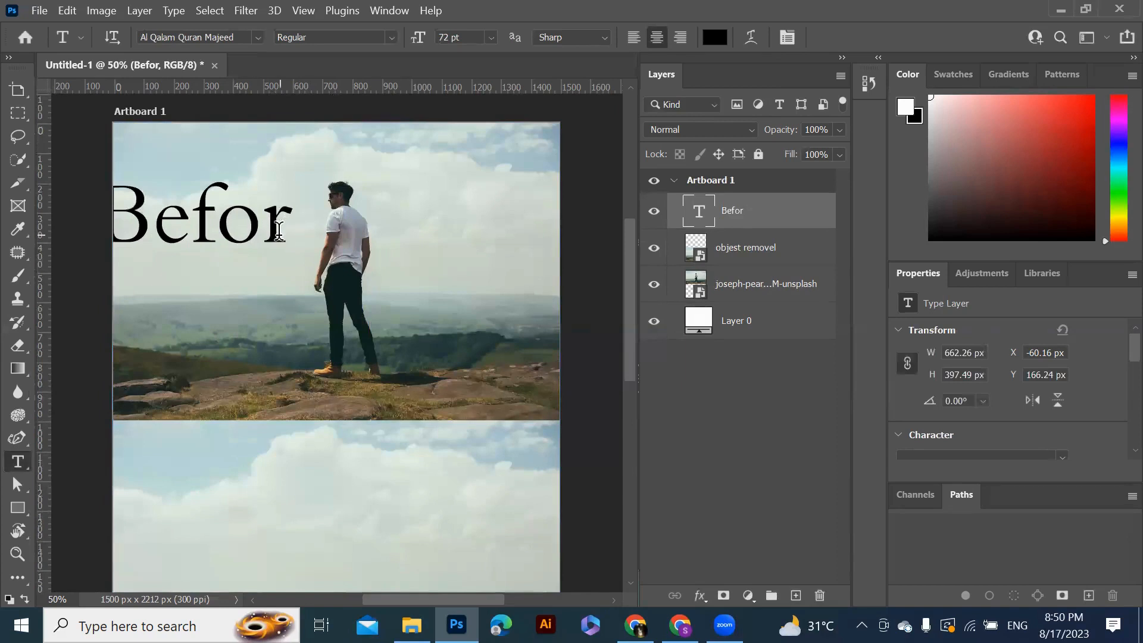
left_click(278, 231)
type("e")
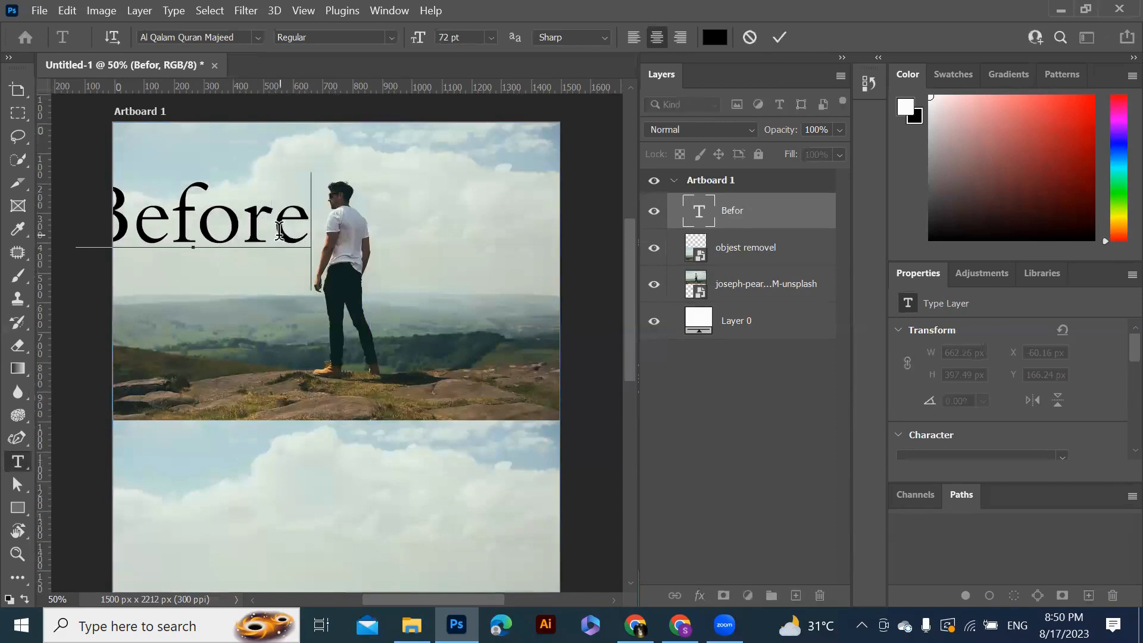
left_click(781, 38)
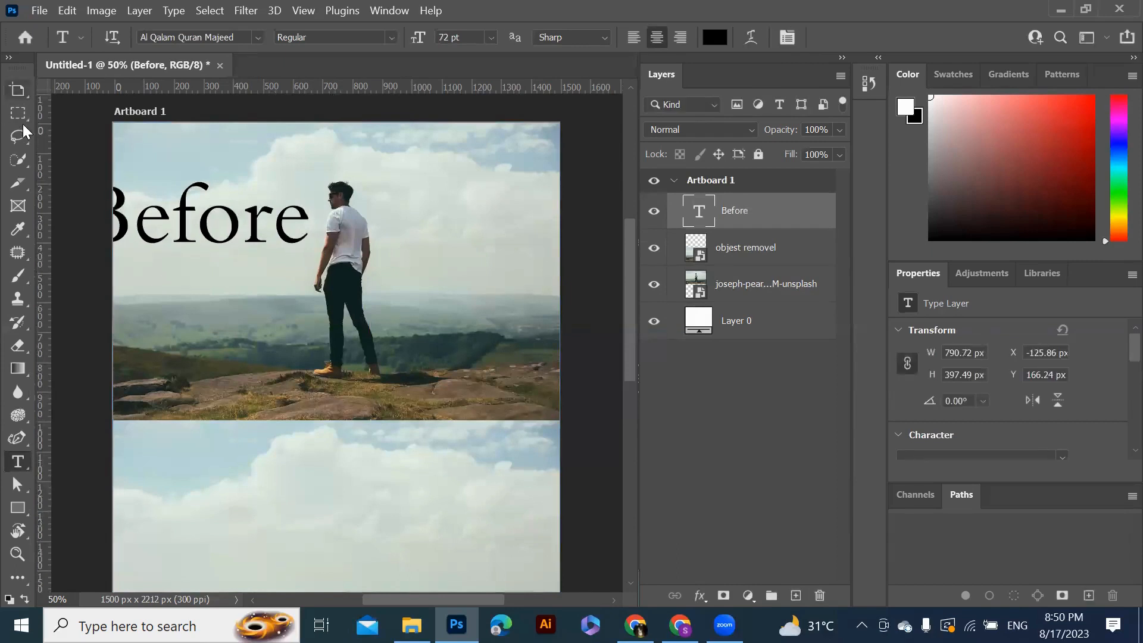
Move the Before text to the upper photo's top-left corner and set its size to 48 pt
left_click_drag(29, 93, 77, 88)
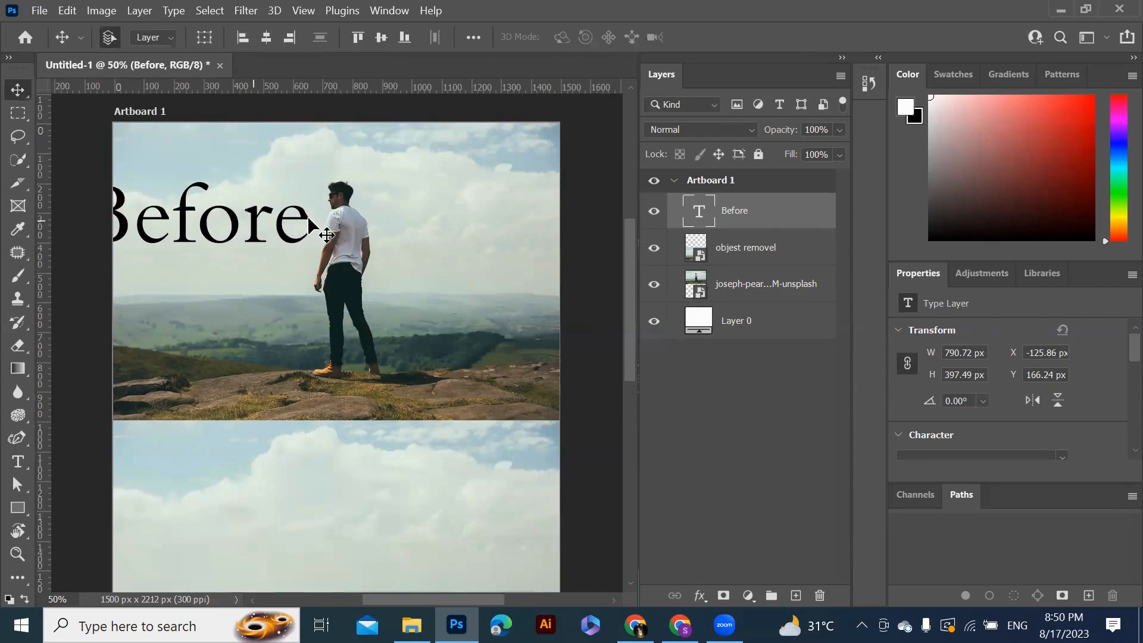
mouse_move(256, 224)
left_mouse_down()
mouse_move(274, 327)
mouse_move(301, 167)
mouse_move(273, 160)
mouse_move(285, 159)
left_mouse_up()
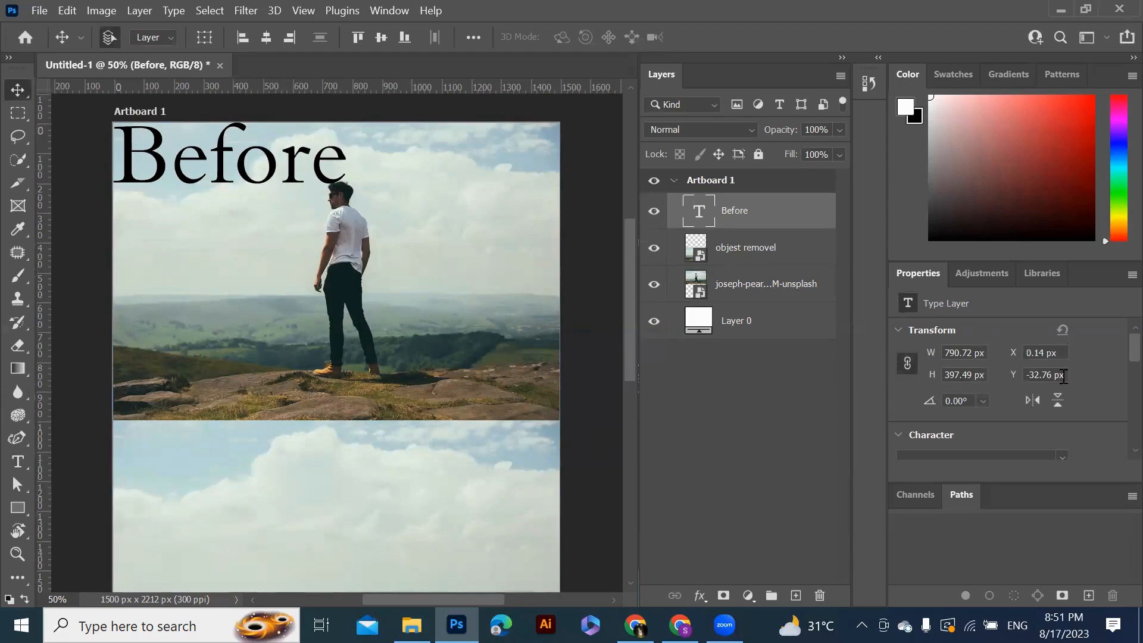
scroll(1115, 362, "down", 2)
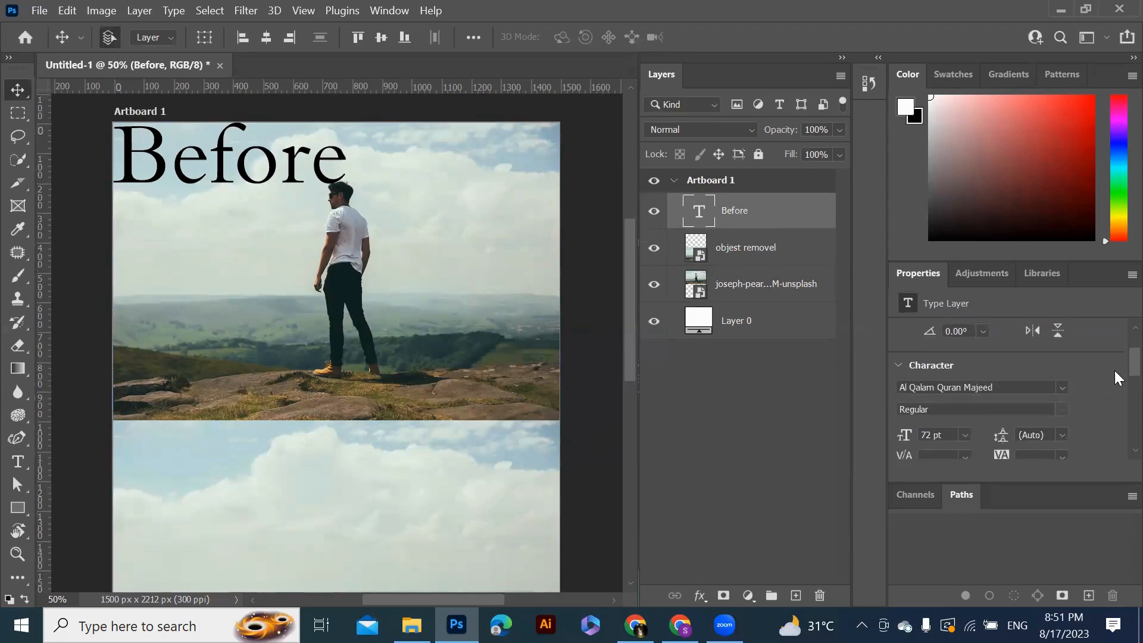
scroll(1114, 371, "down", 1)
left_click(963, 394)
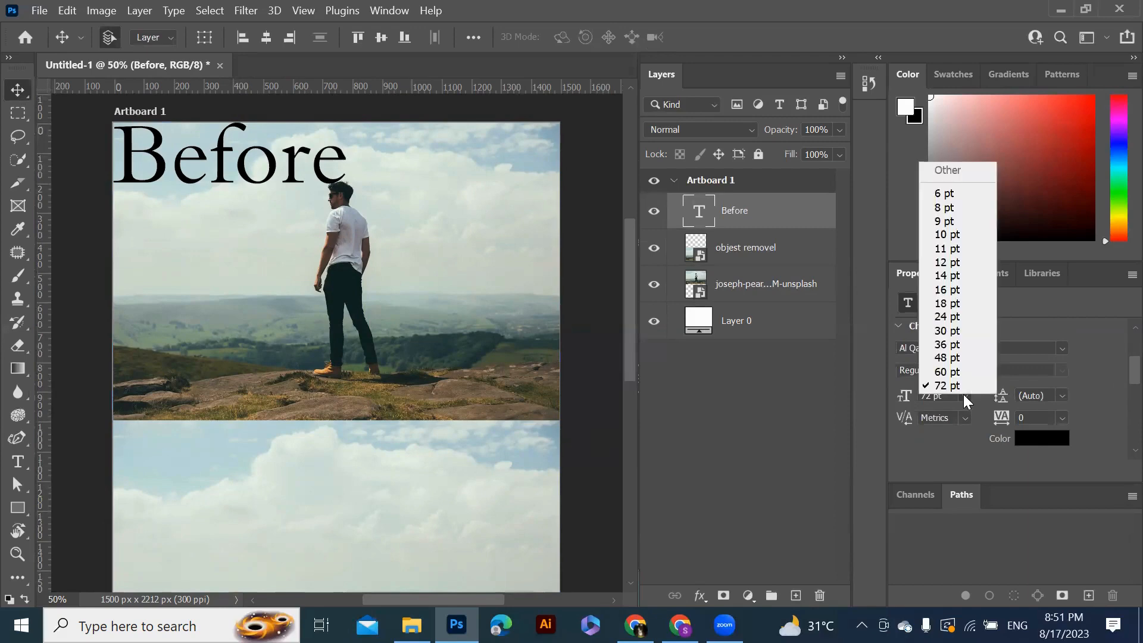
left_click(951, 359)
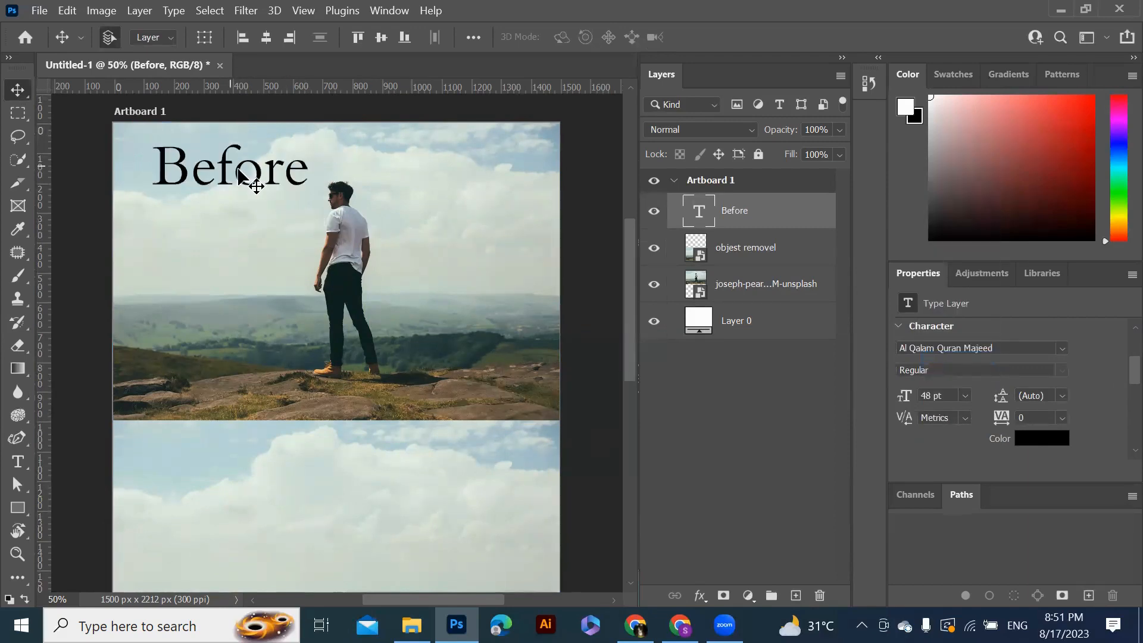
Duplicate the Before text and move the copy onto the lower photo
left_click_drag(237, 169, 216, 171)
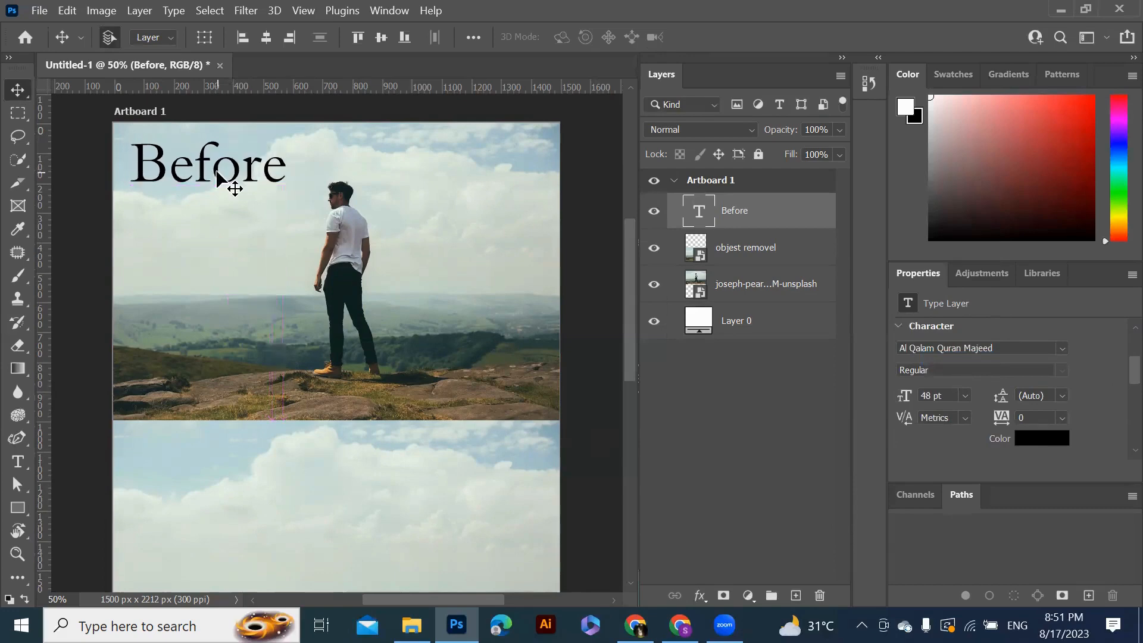
left_click(226, 179, "alt")
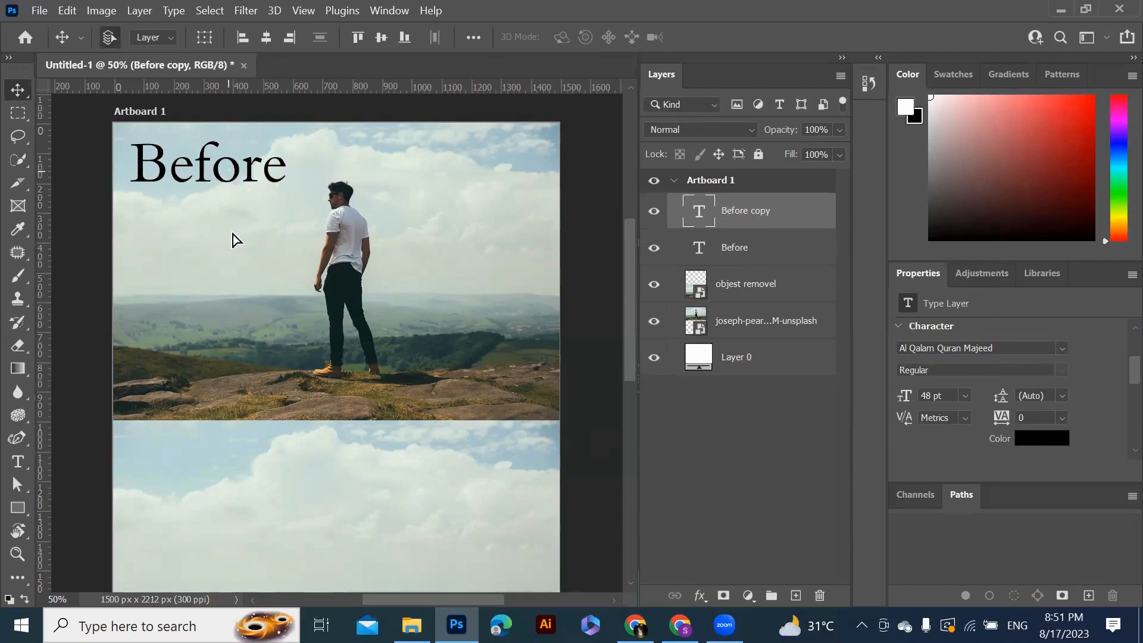
left_click_drag(233, 243, 238, 491)
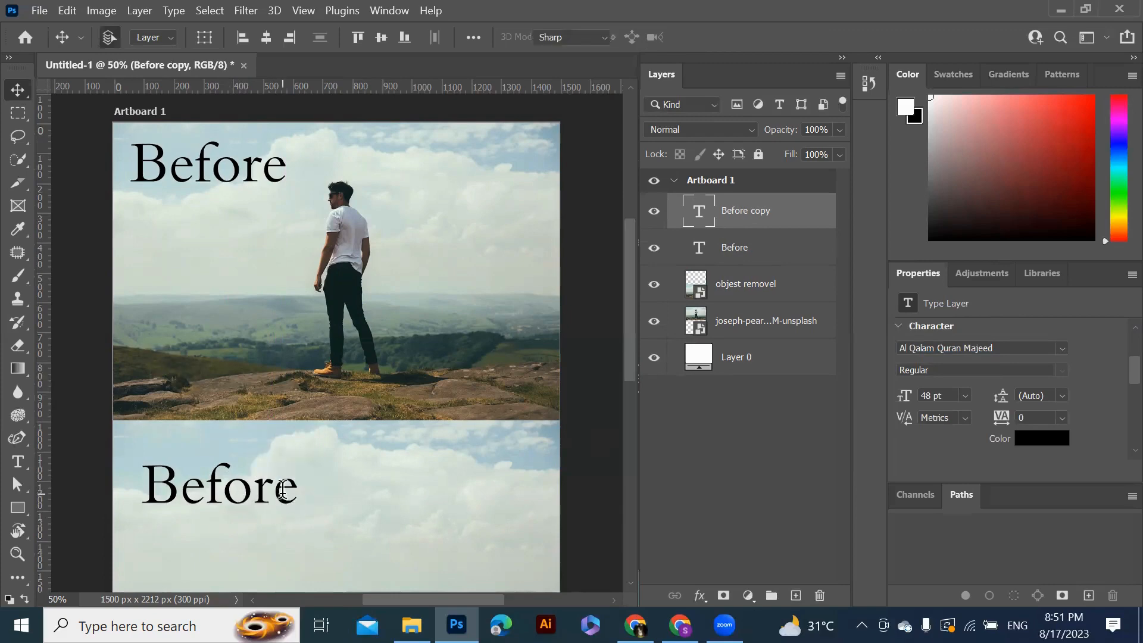
Replace the copied text's content with After
double_click(286, 491)
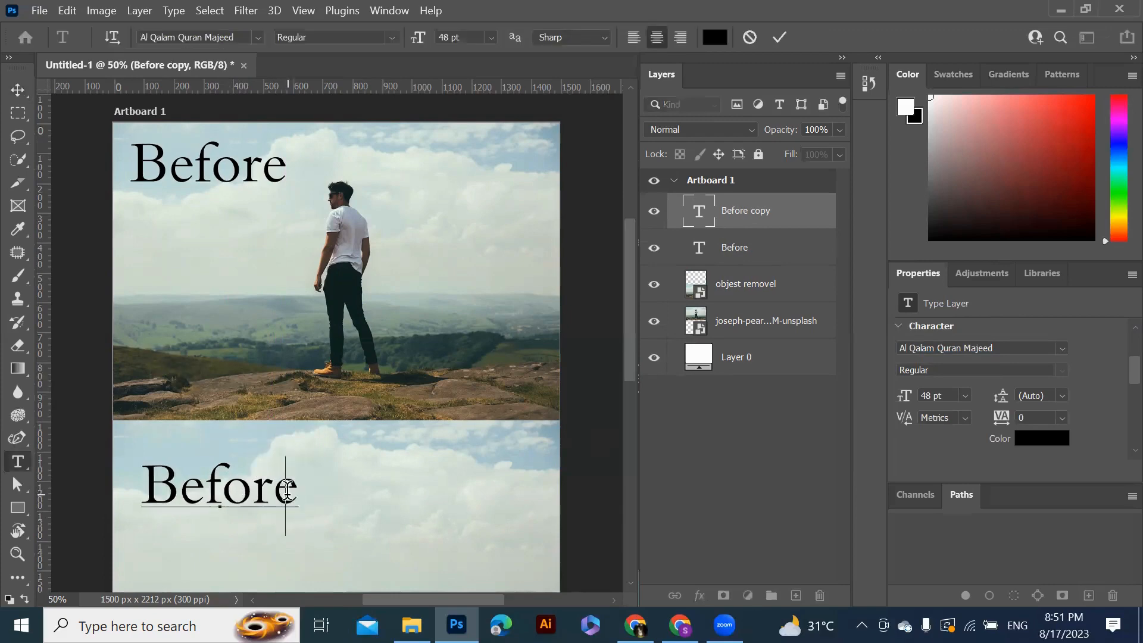
key("Left")
key("Left")
key("Left")
key("ctrl+a")
key("BackSpace")
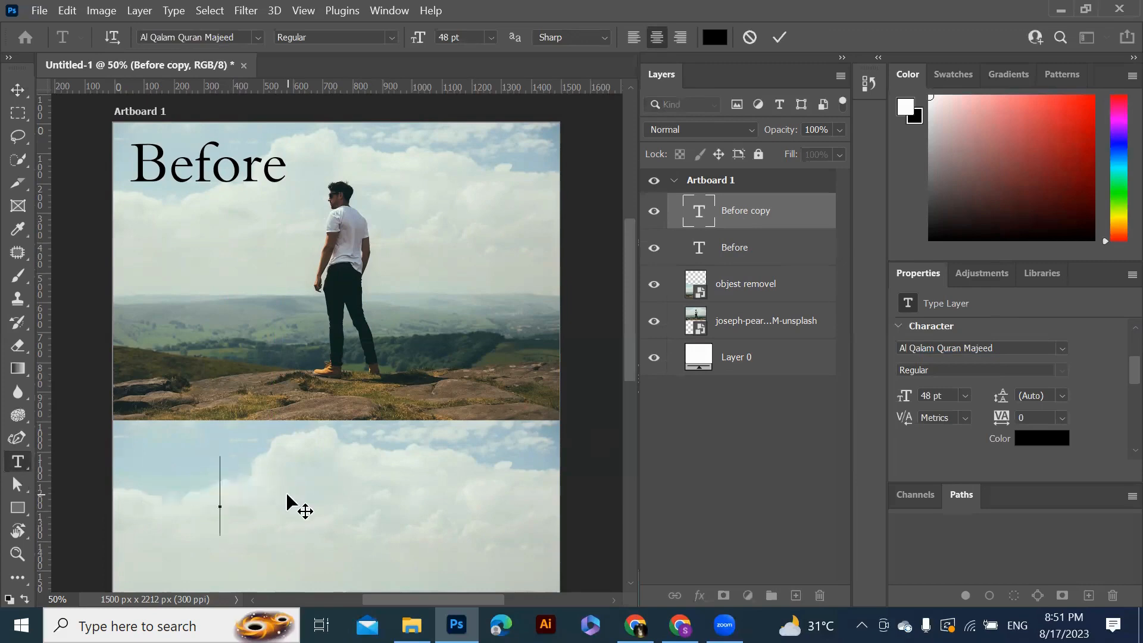
type("A")
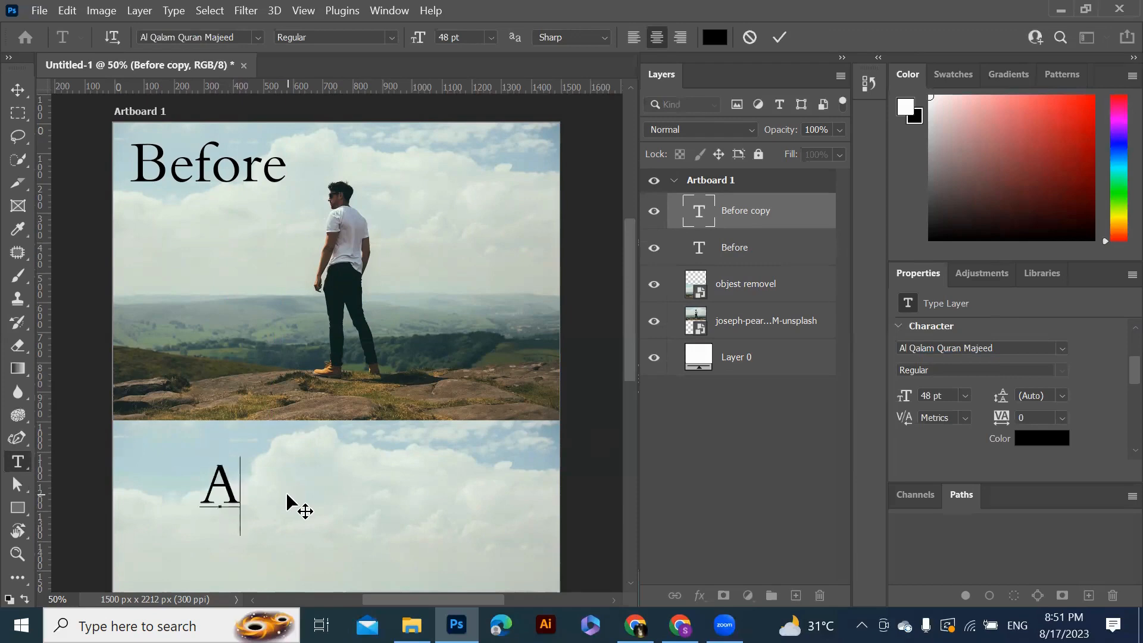
type("f")
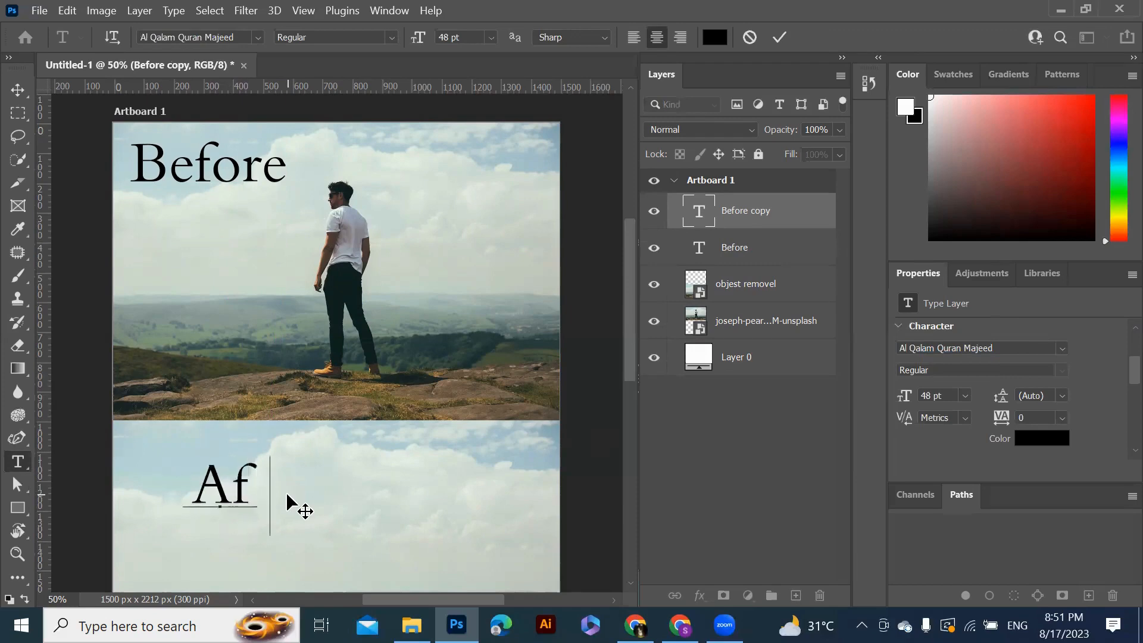
type("ter")
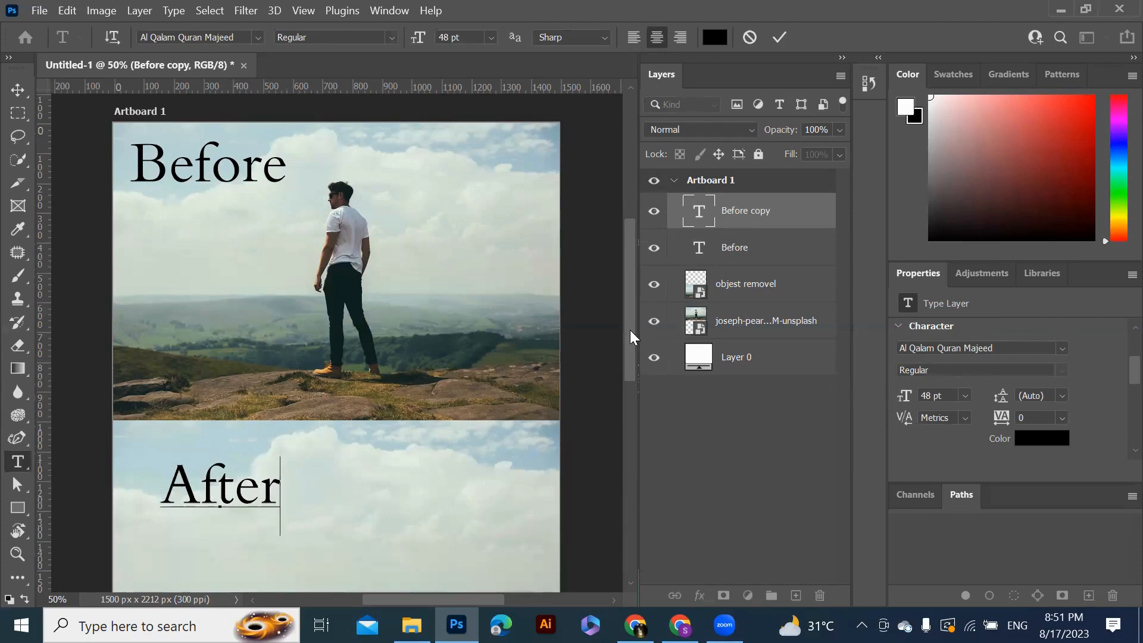
scroll(631, 339, "down", 3)
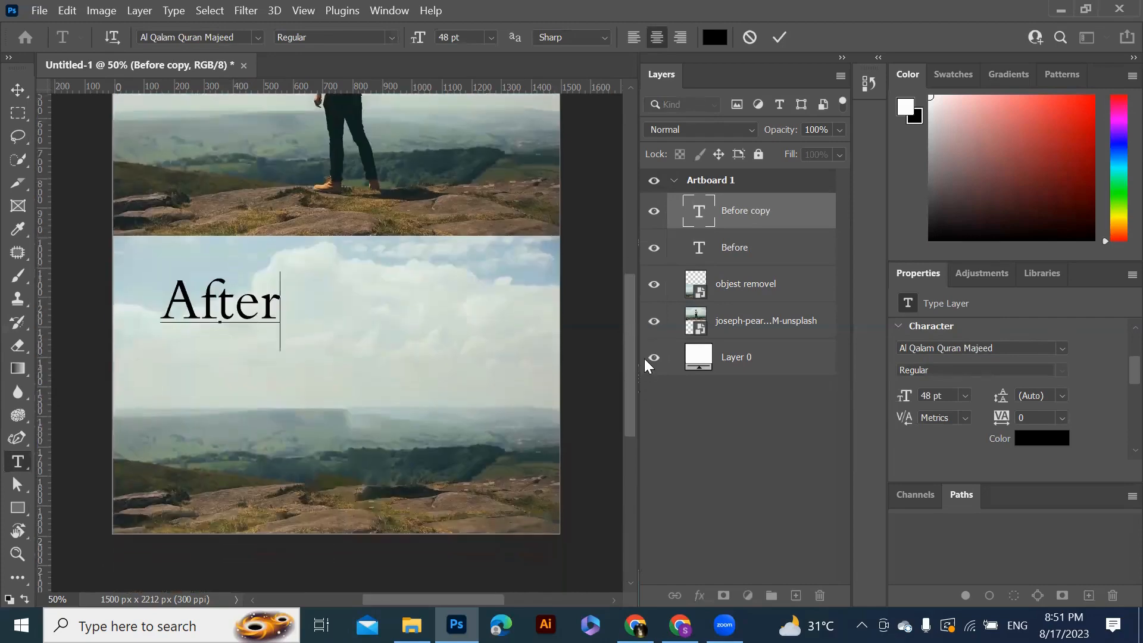
Open the hamna image from the Downloads folder
scroll(645, 359, "up", 3)
scroll(646, 381, "down", 1)
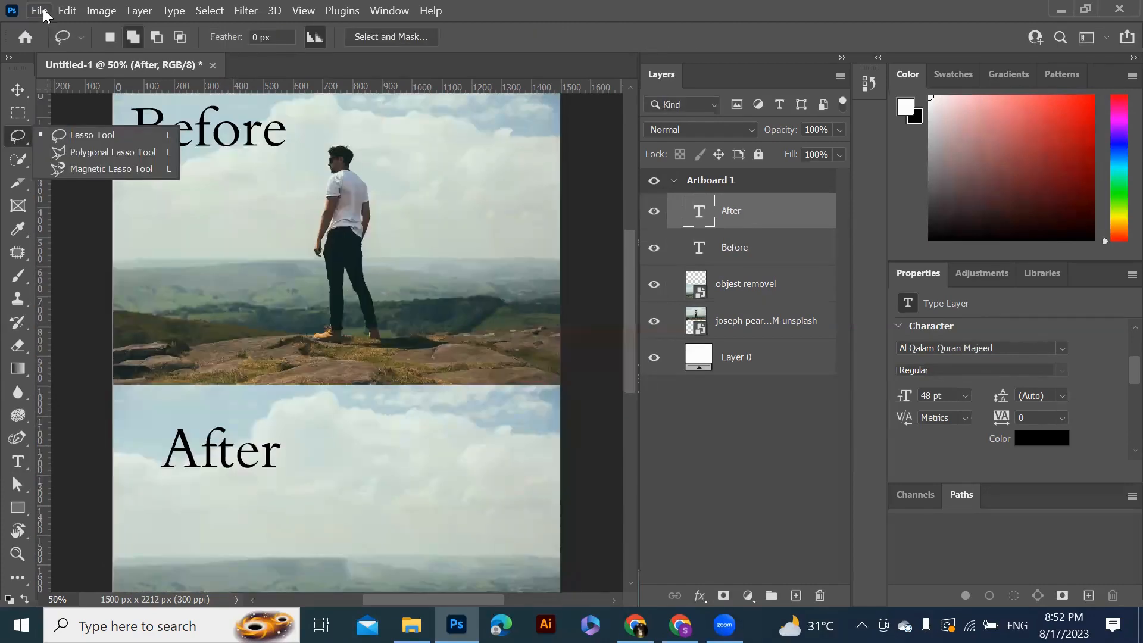
left_click(43, 13)
left_click(39, 10)
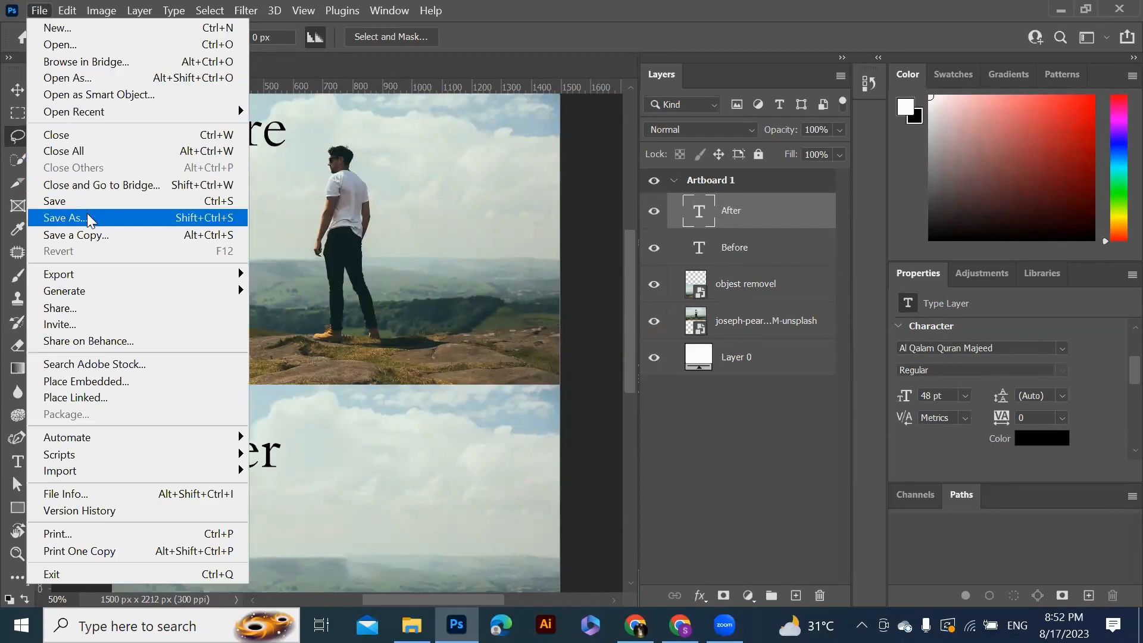
left_click(68, 45)
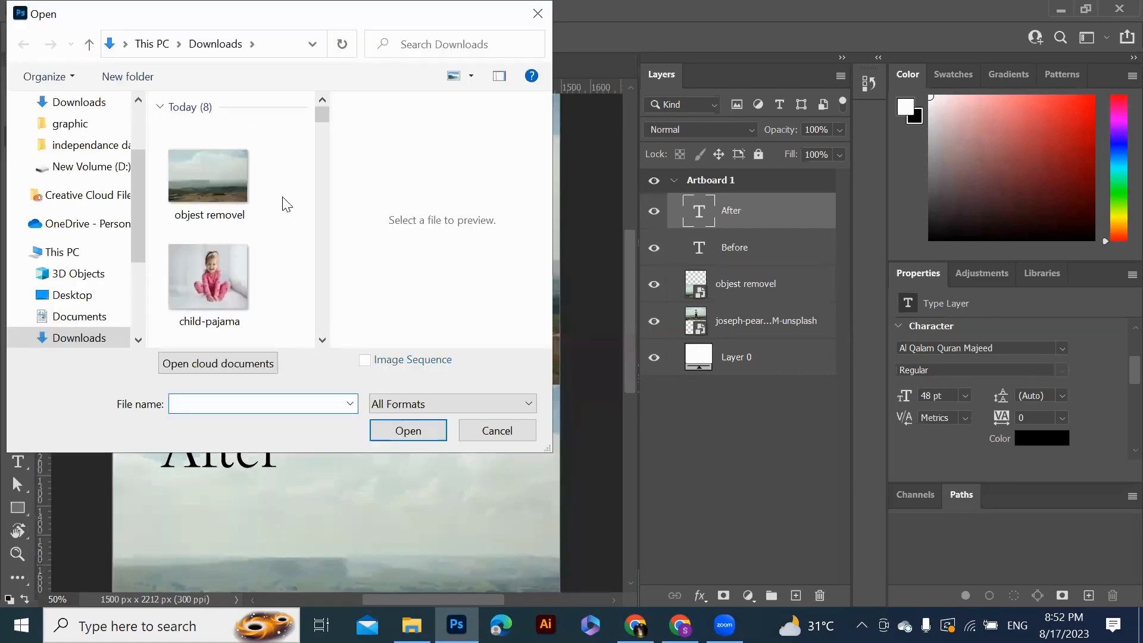
scroll(321, 122, "down", 3)
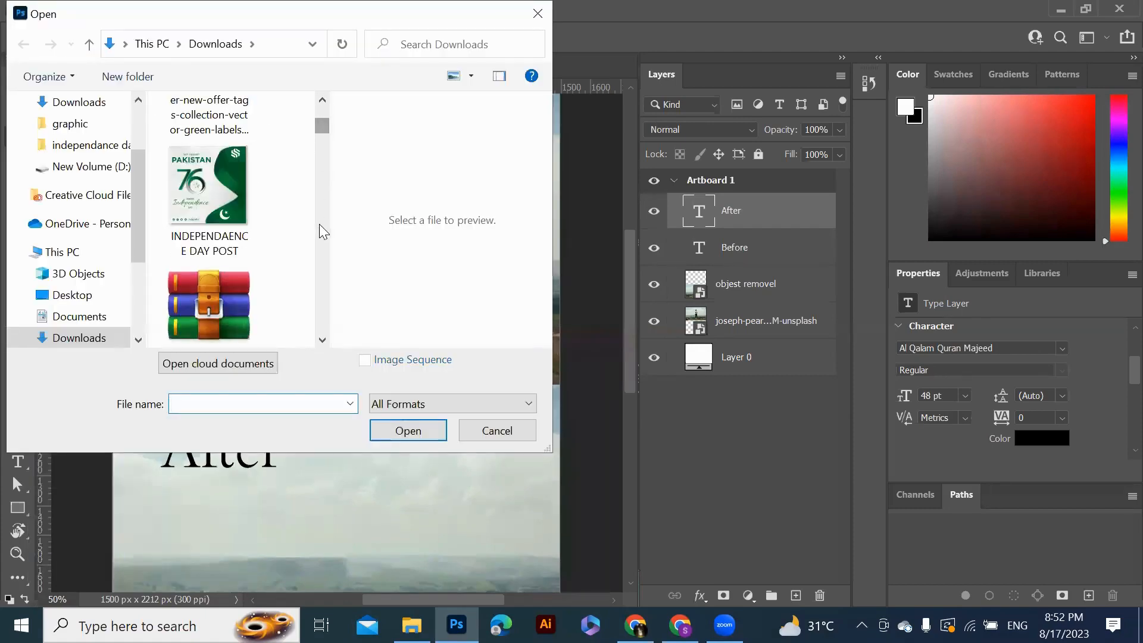
left_click_drag(321, 120, 321, 115)
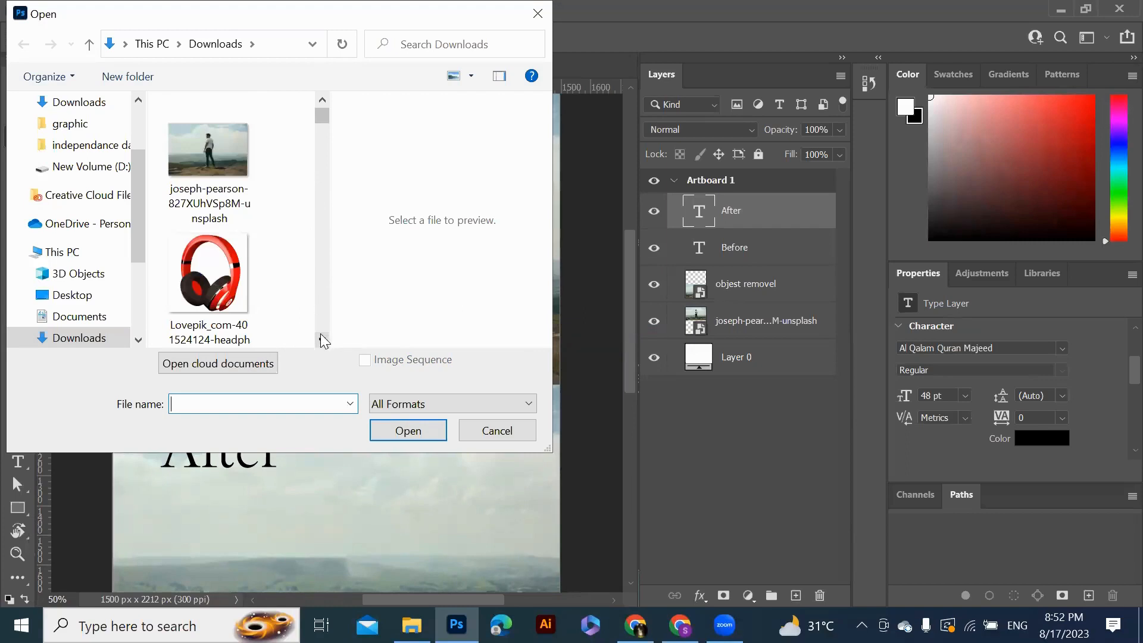
left_click_drag(322, 340, 322, 340)
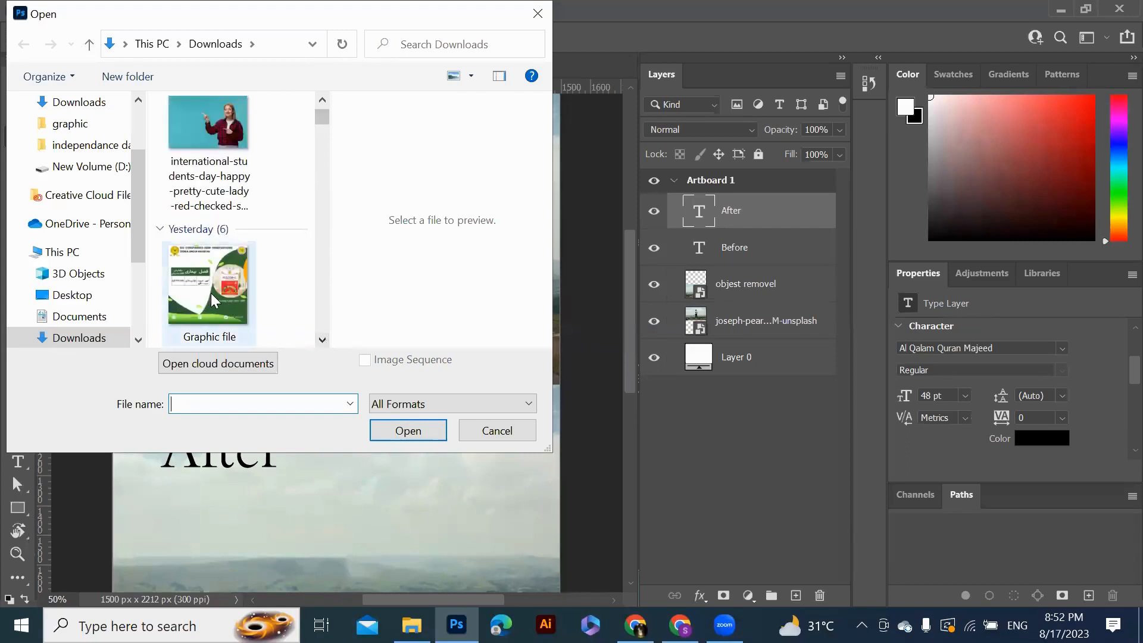
left_click(322, 339)
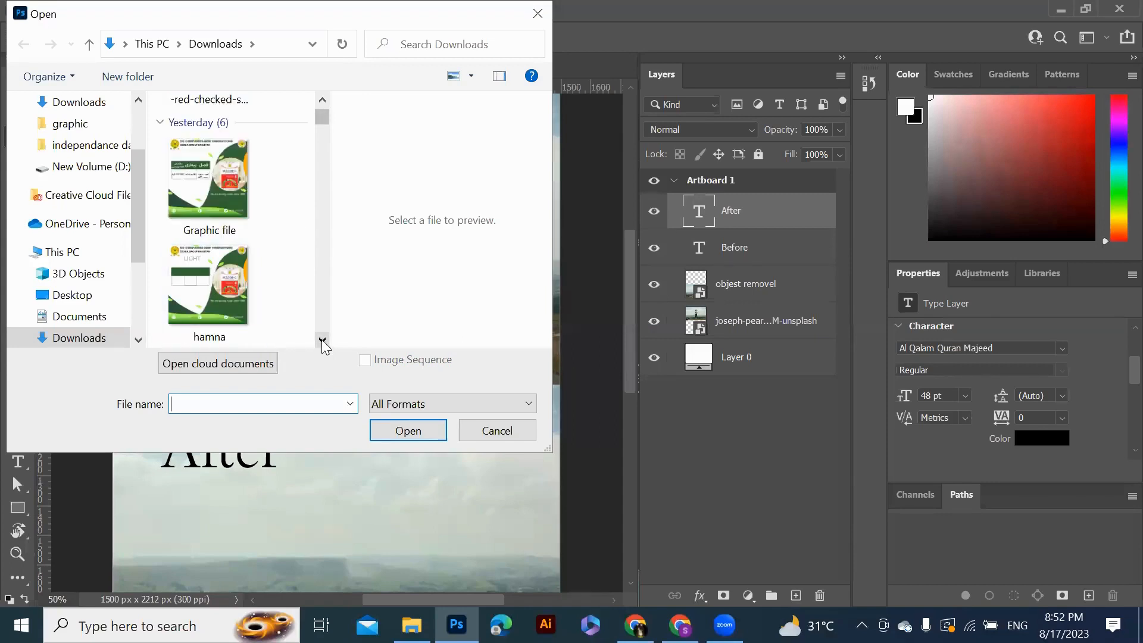
left_click(218, 289)
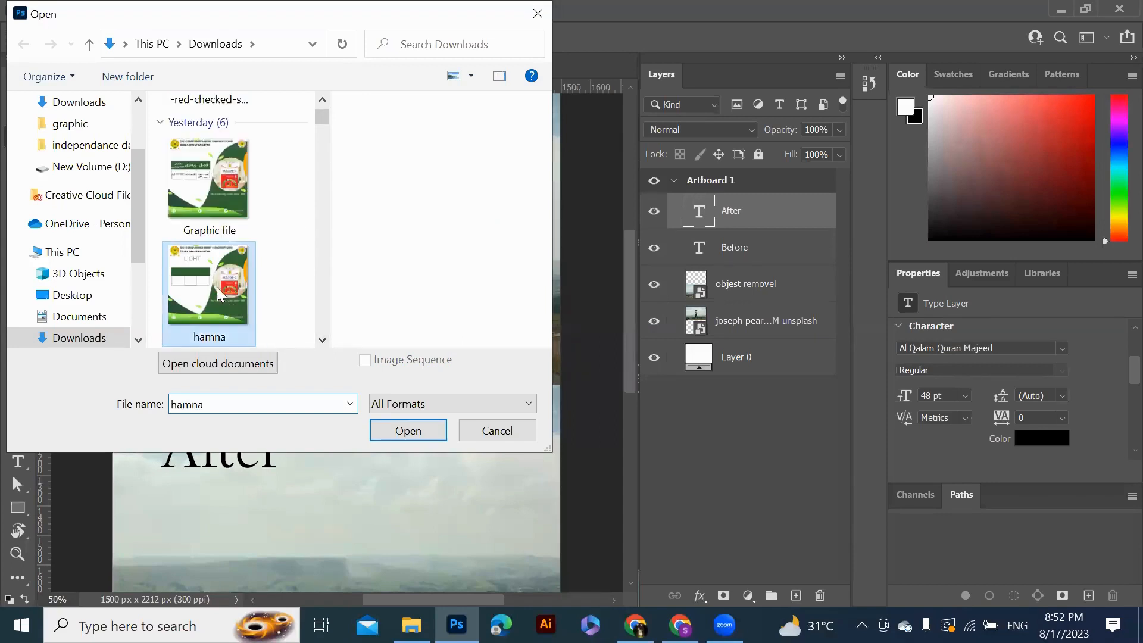
left_click(412, 434)
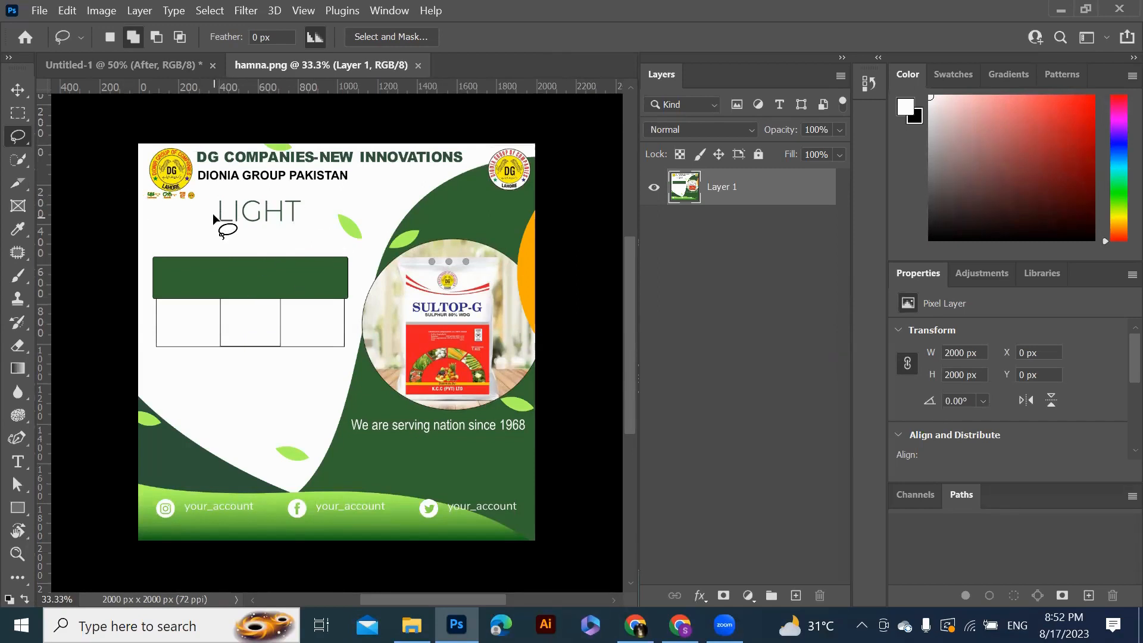
Lasso around the LIGHT heading and fill the selection with Content-Aware contents
left_click_drag(212, 216, 232, 194)
left_click_drag(216, 218, 218, 212)
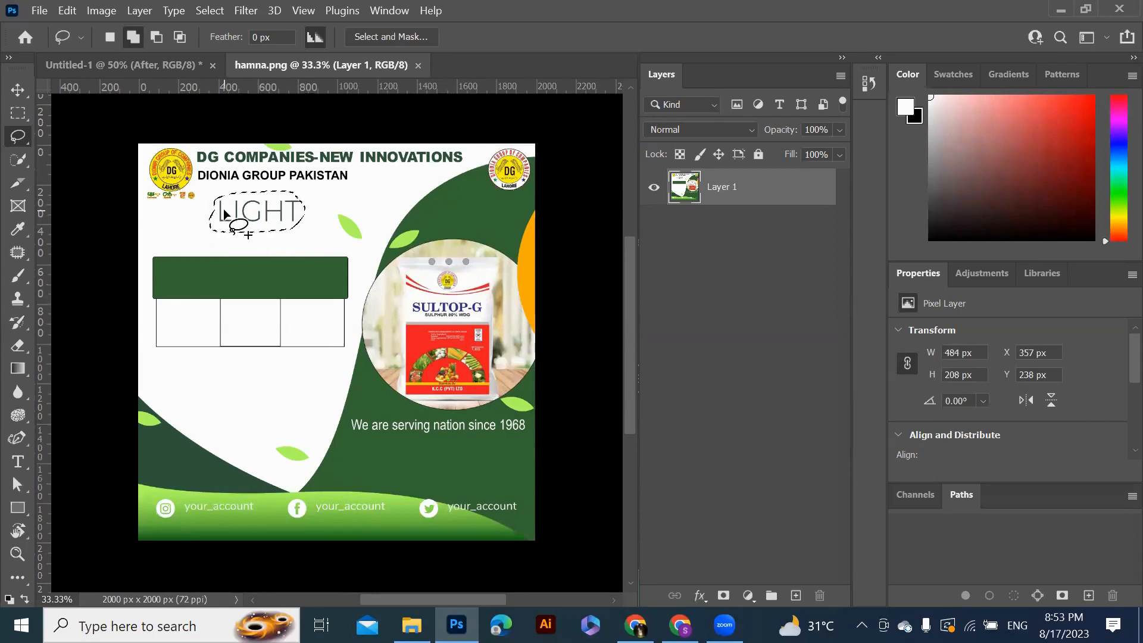
right_click(223, 210)
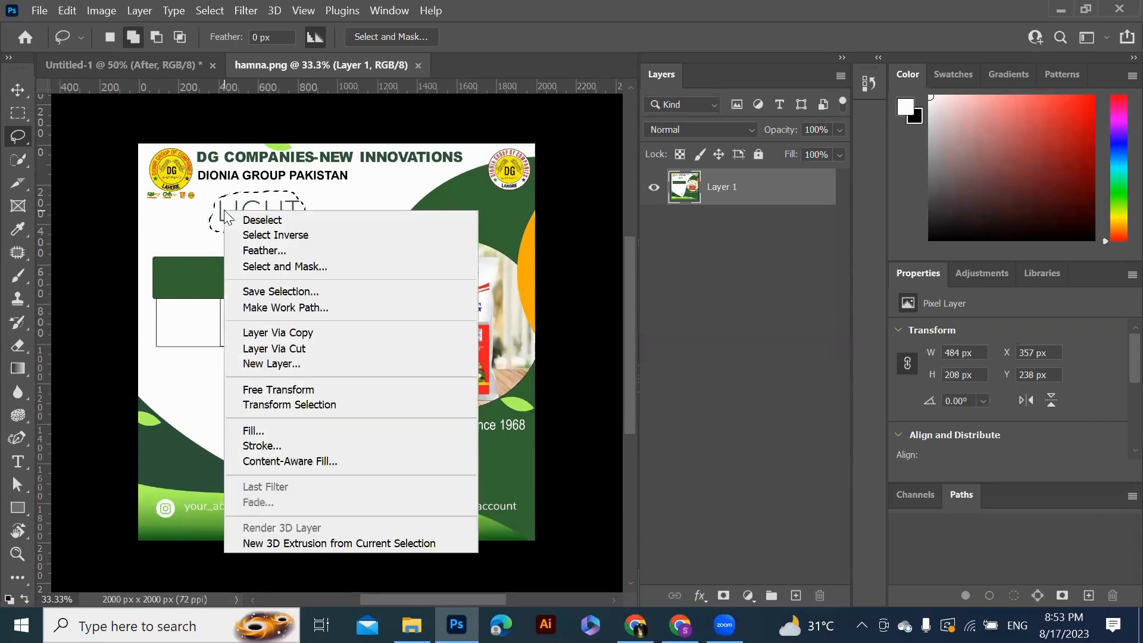
left_click(305, 429)
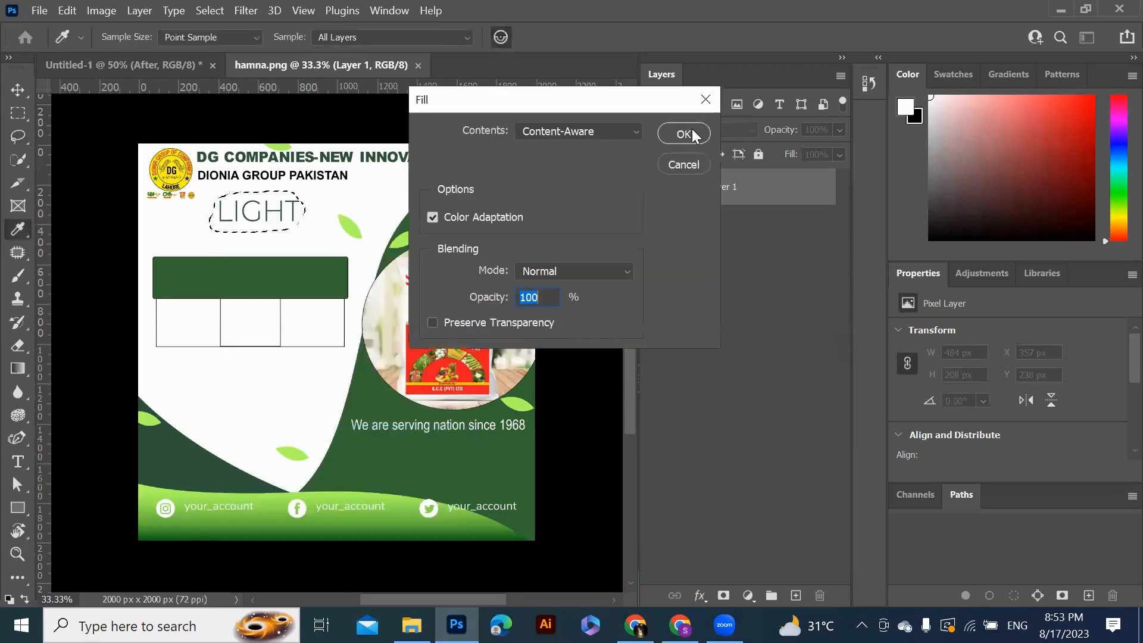
left_click(684, 134)
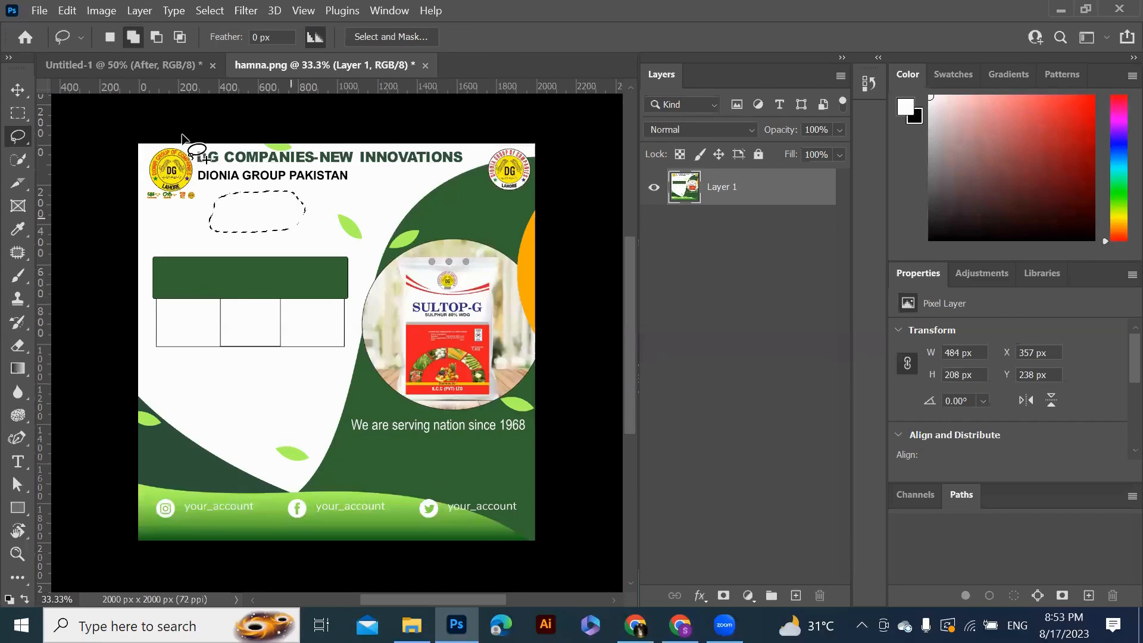
Deselect the filled area
left_click(140, 13)
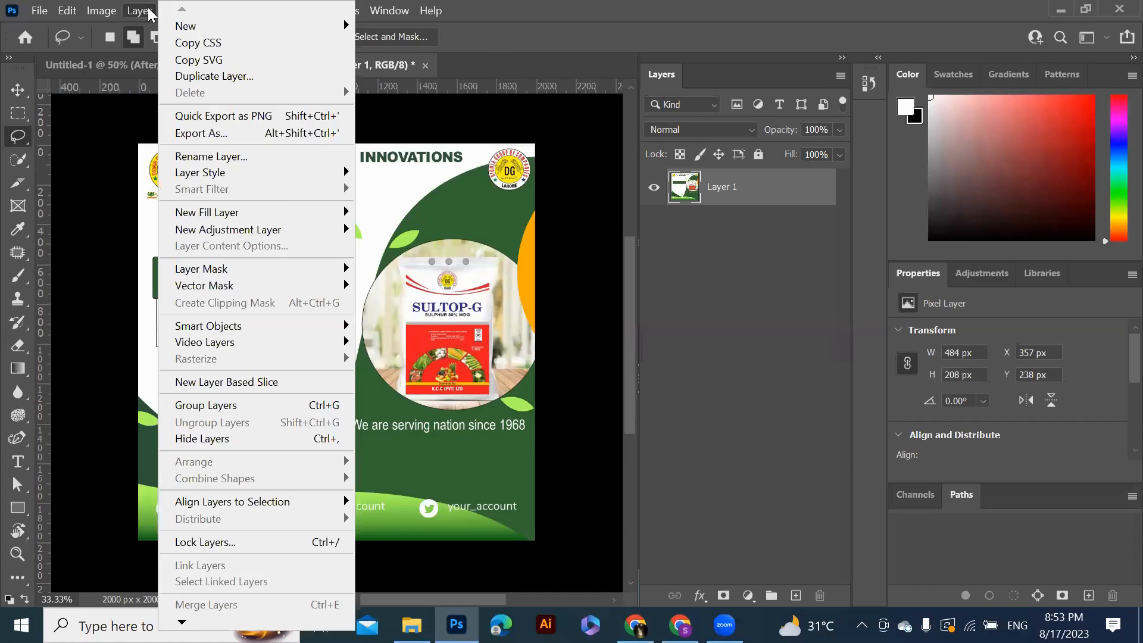
mouse_move(67, 11)
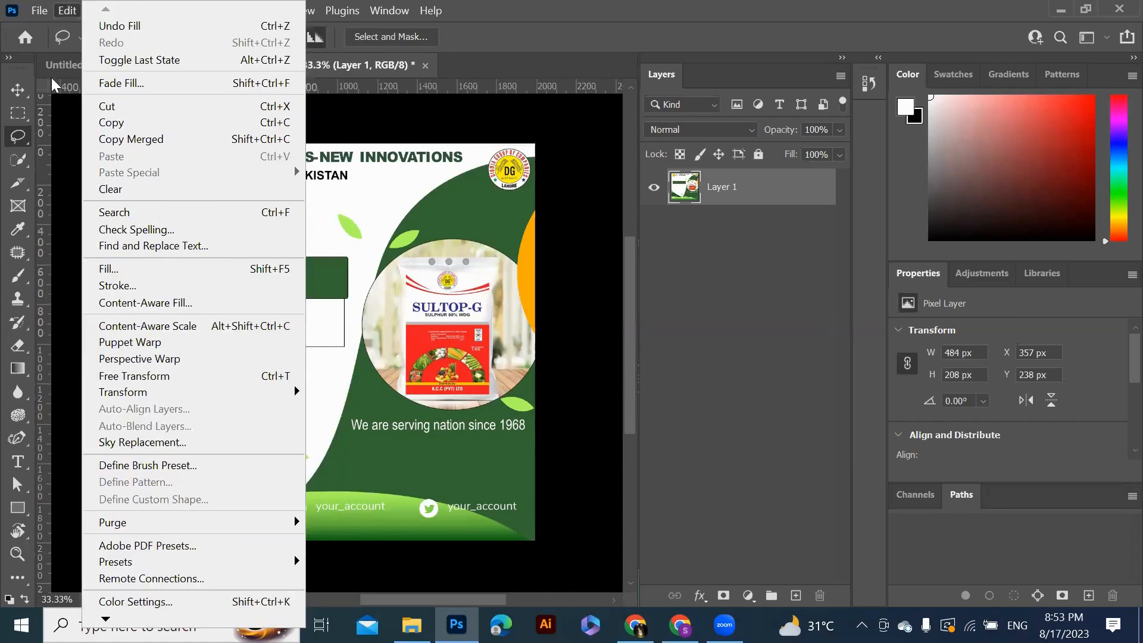
left_click(68, 169)
left_click(213, 12)
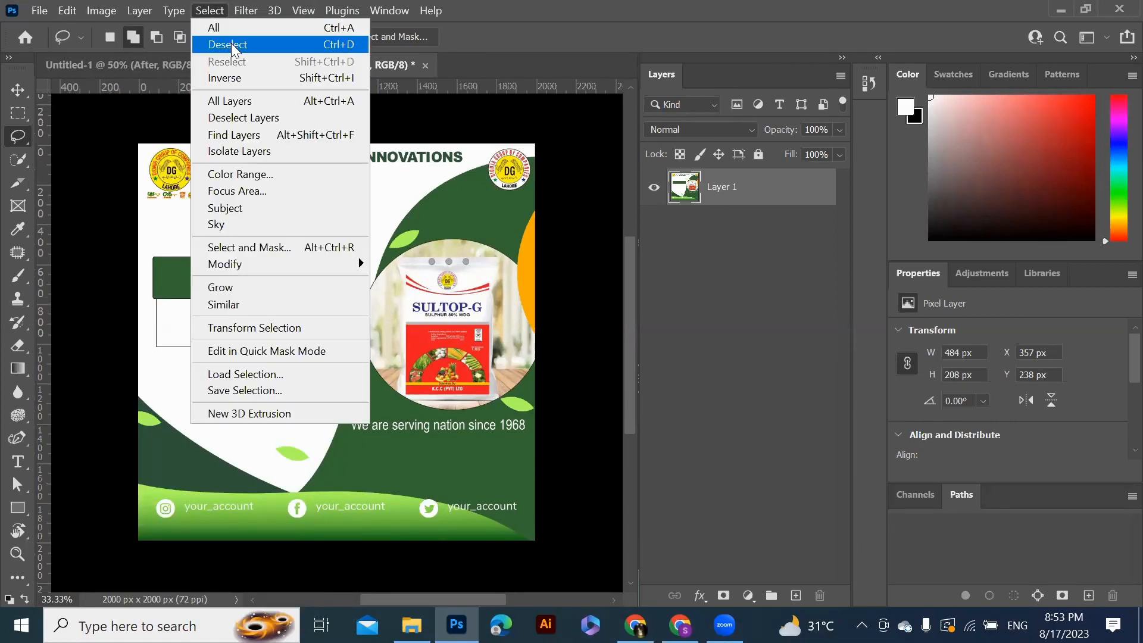
left_click(231, 43)
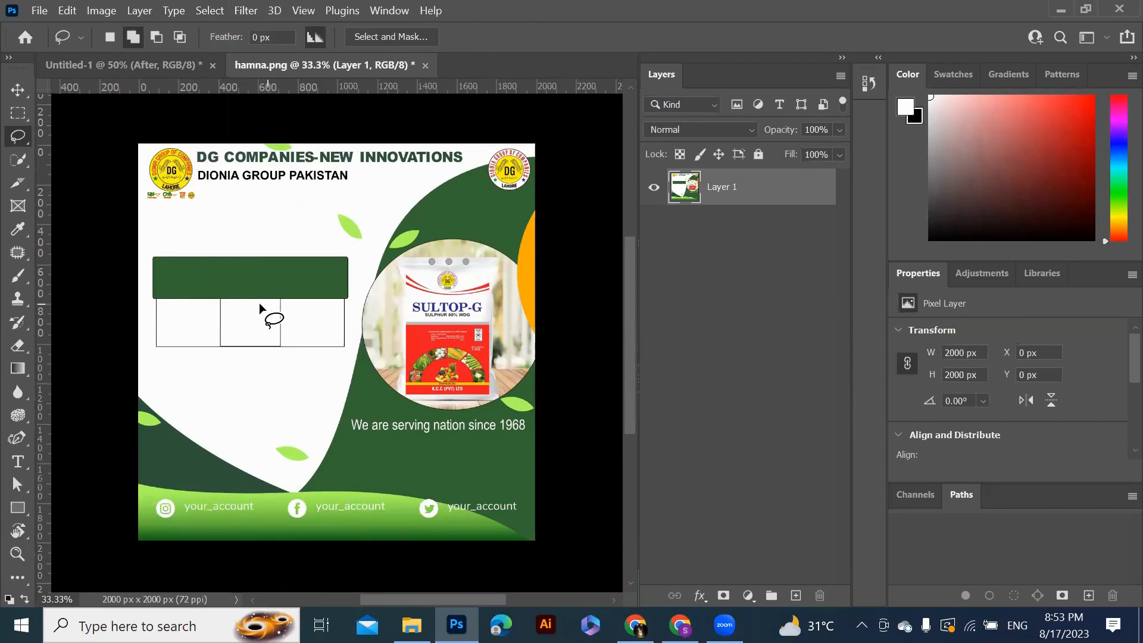
left_click(37, 13)
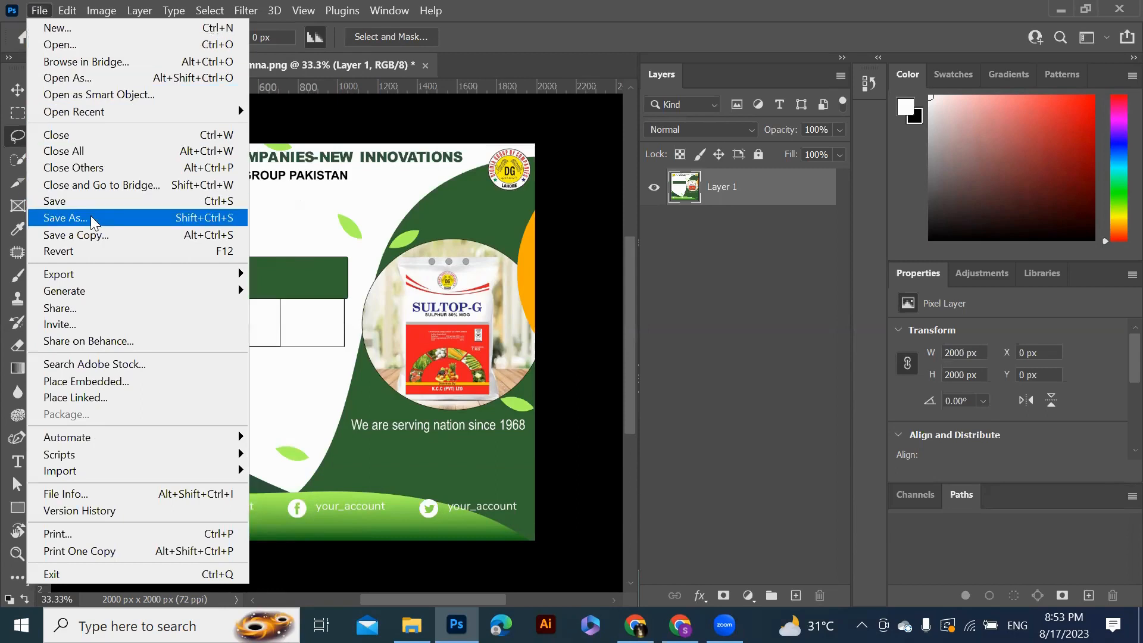
left_click(587, 259)
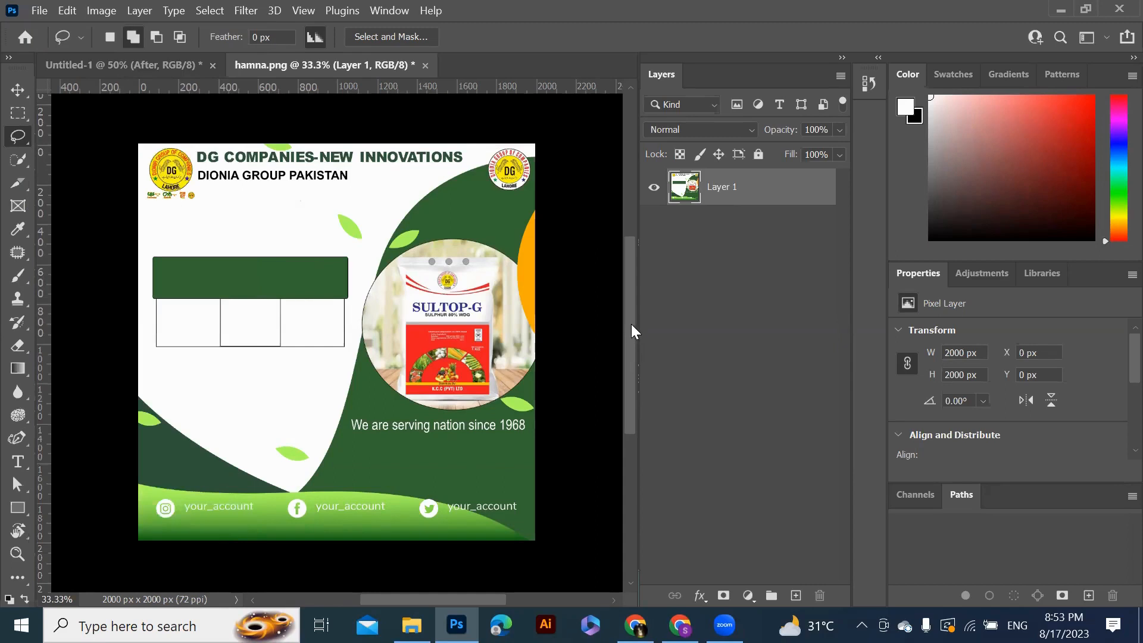
left_click_drag(631, 324, 629, 315)
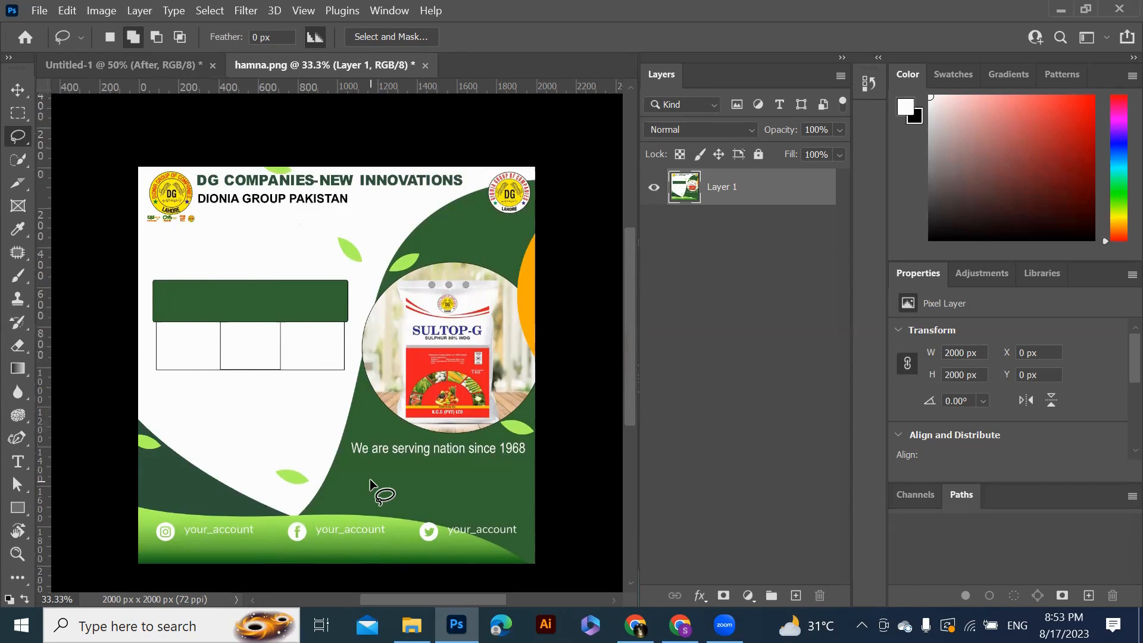
Open the international-students-day image of the lady pointing left from Downloads
left_click(38, 12)
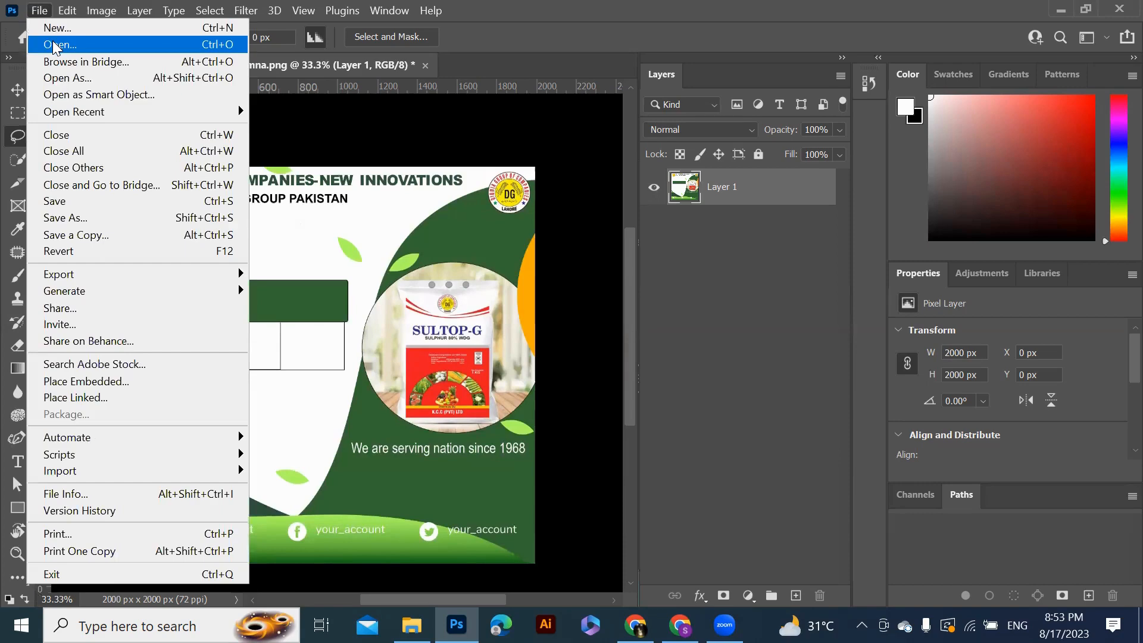
left_click(55, 45)
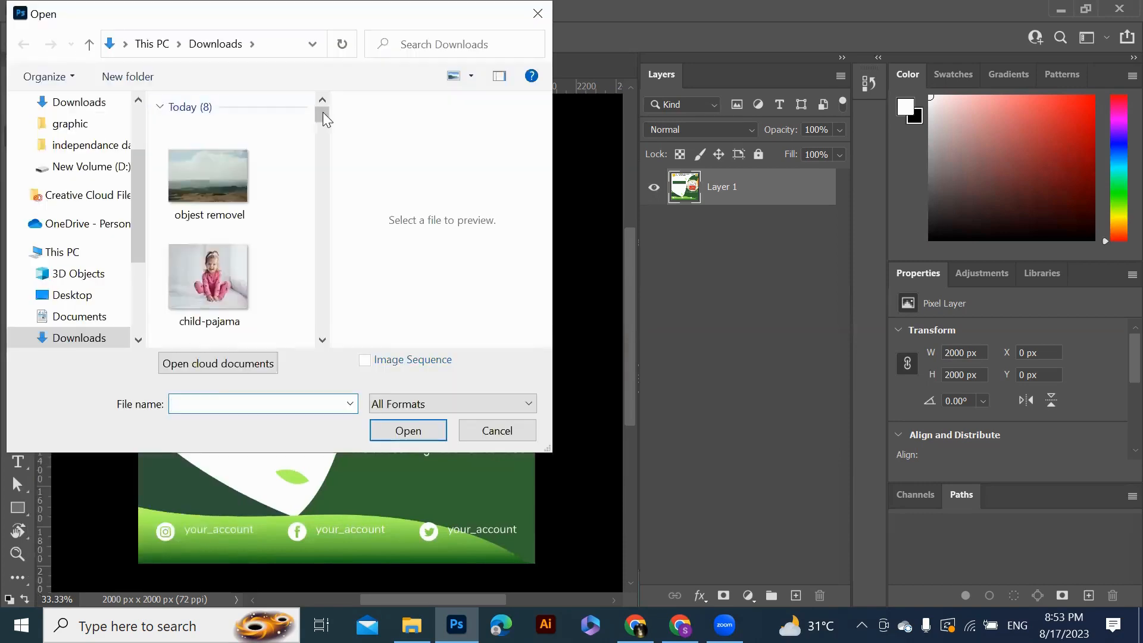
scroll(325, 119, "down", 3)
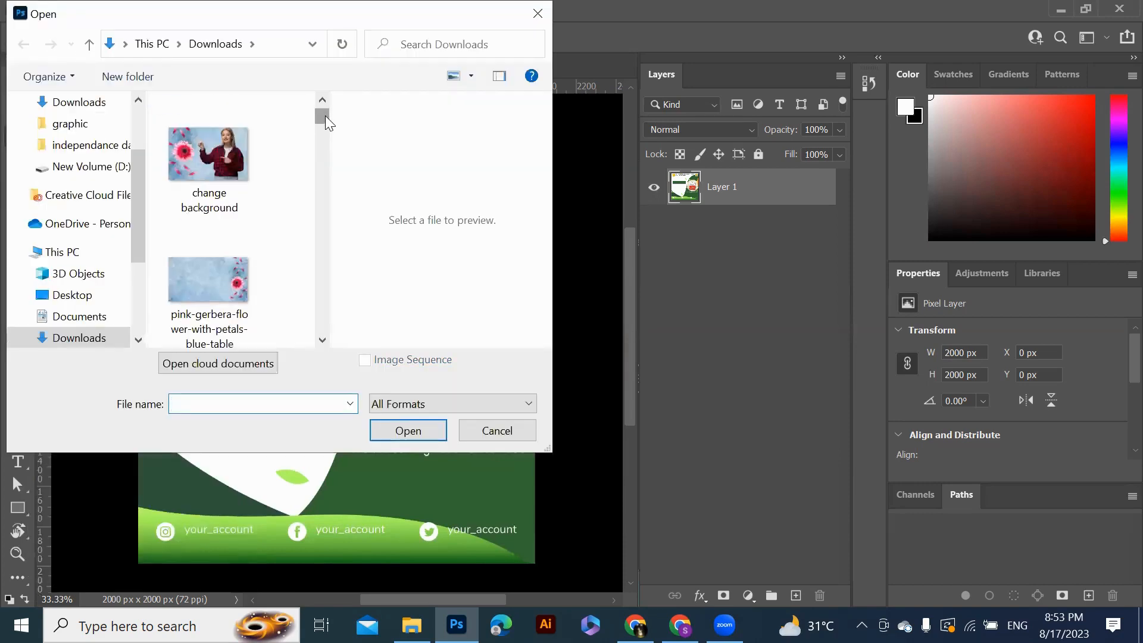
scroll(323, 116, "down", 5)
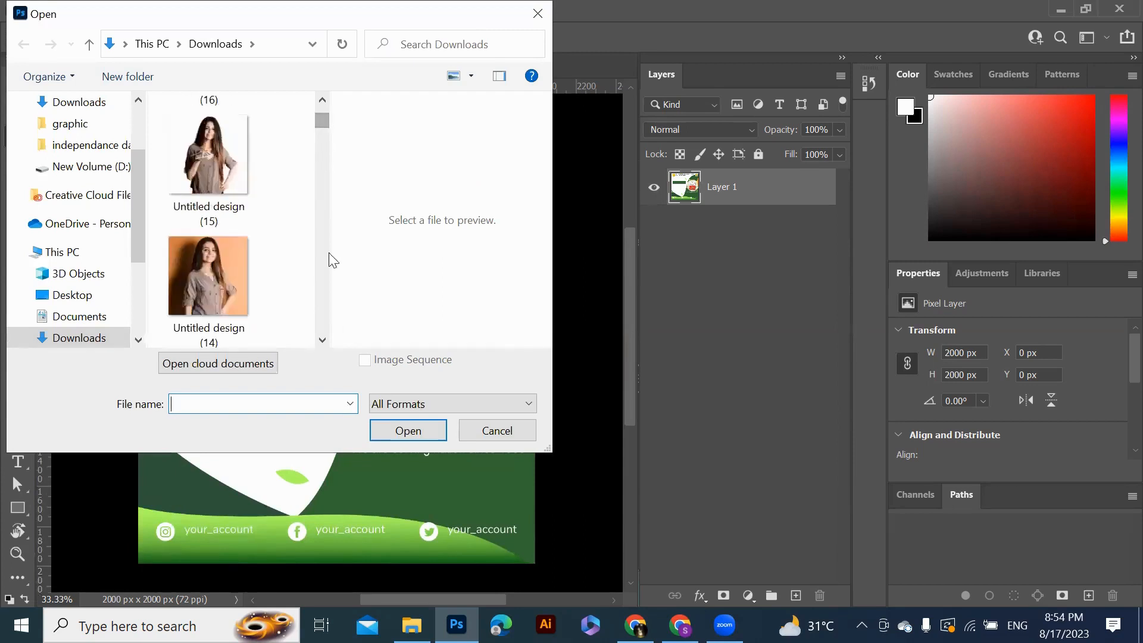
scroll(320, 116, "up", 3)
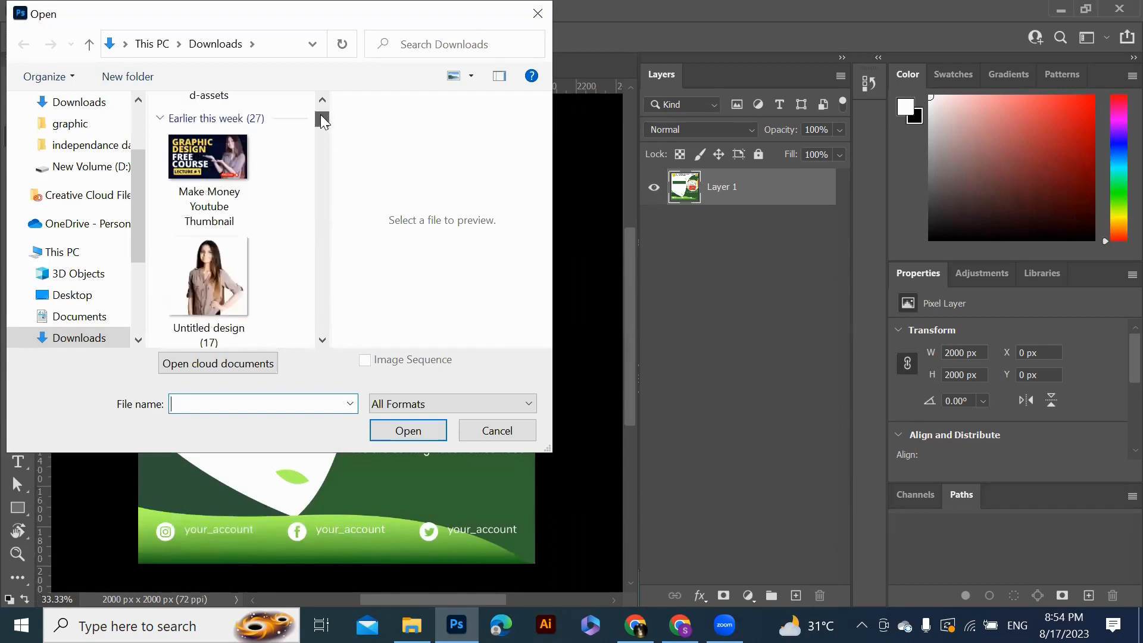
scroll(320, 119, "up", 5)
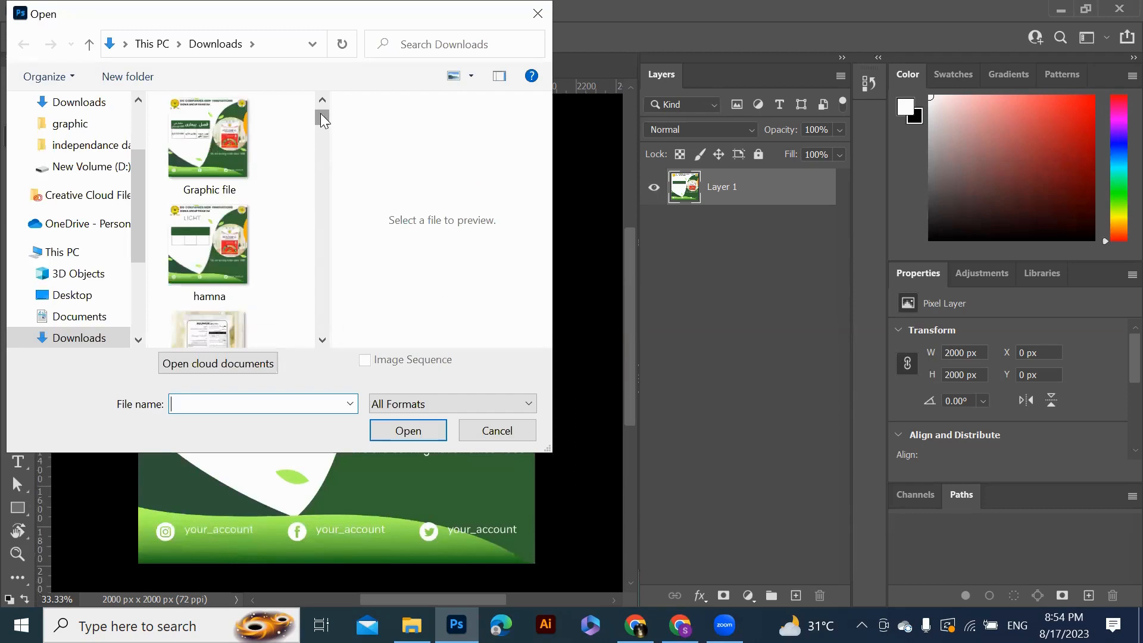
scroll(321, 101, "up", 1)
scroll(320, 101, "up", 2)
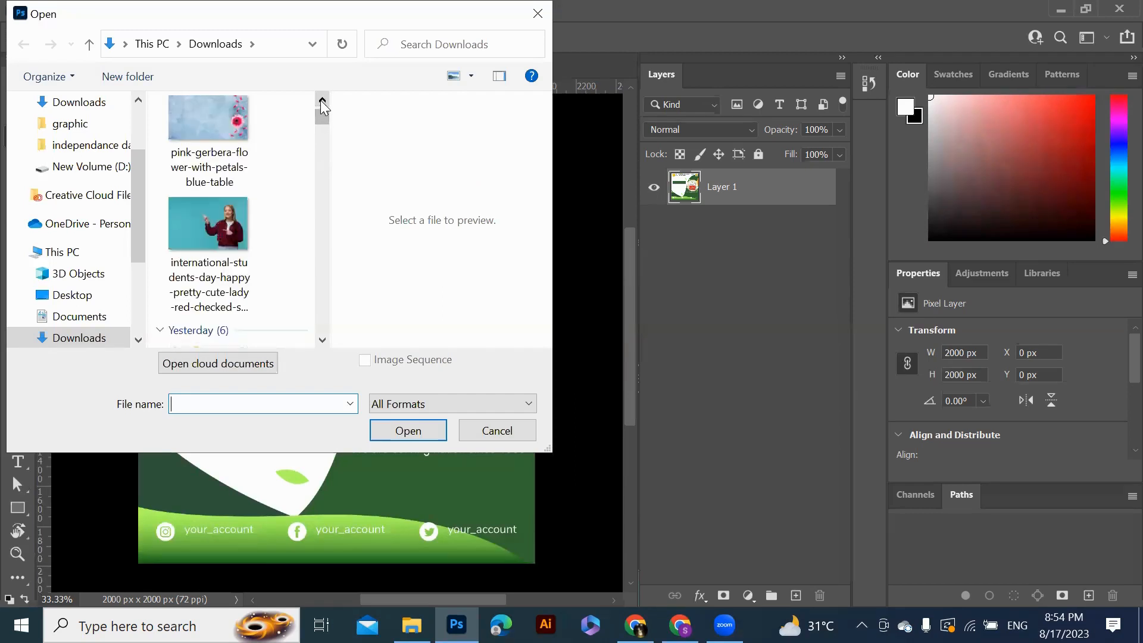
left_click(215, 227)
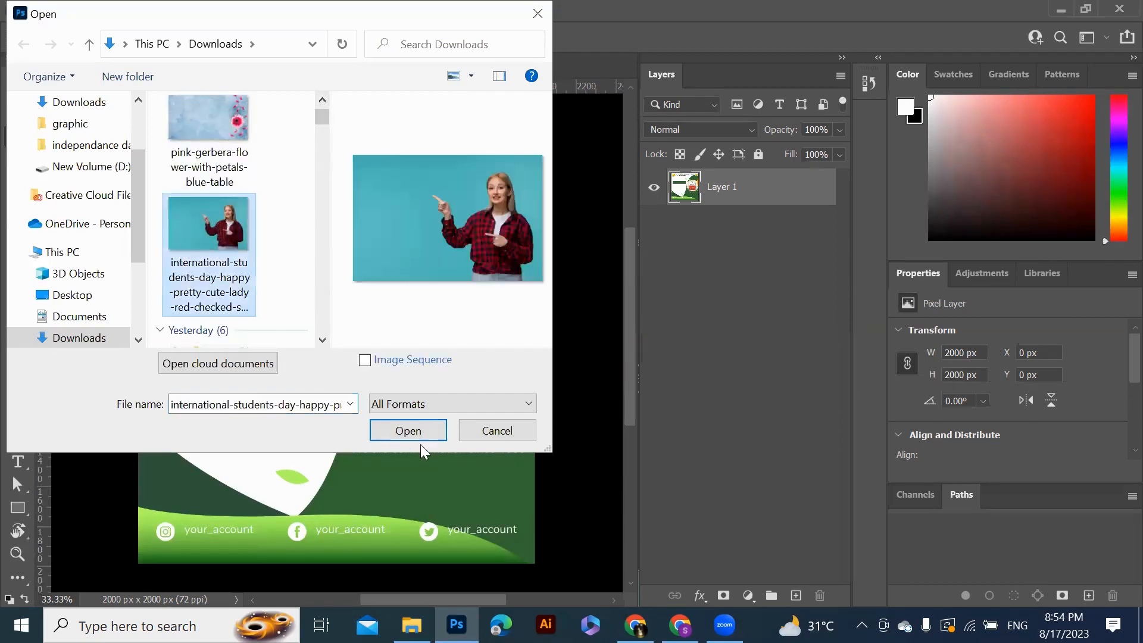
left_click(418, 430)
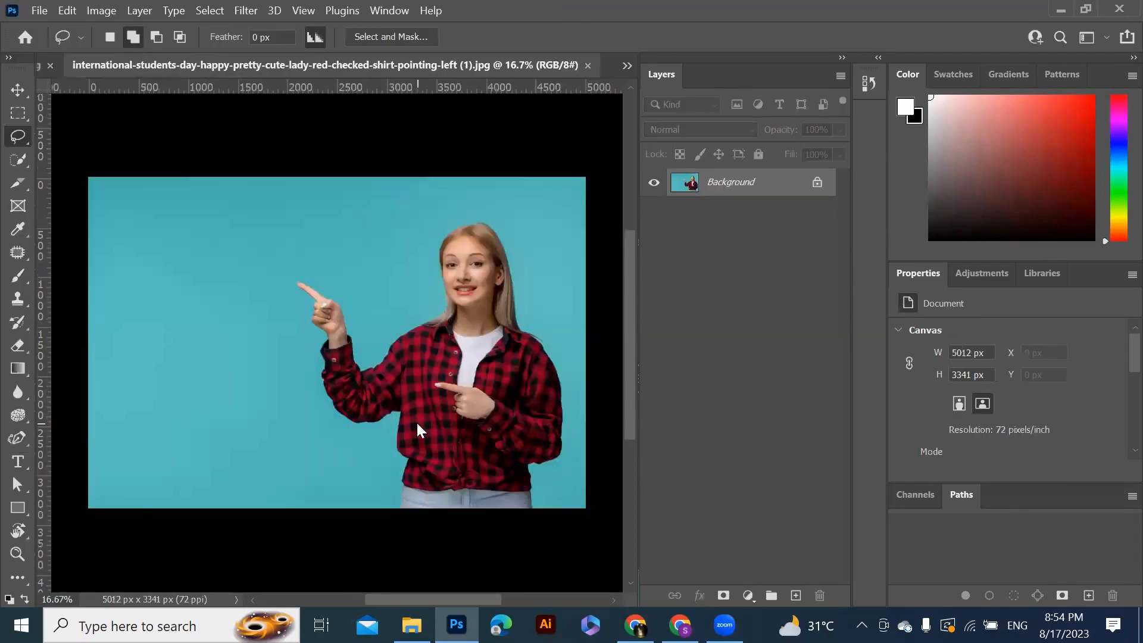
Unlock the photo's background layer, then select the blue backdrop with the Magic Wand and delete it
left_click(816, 185)
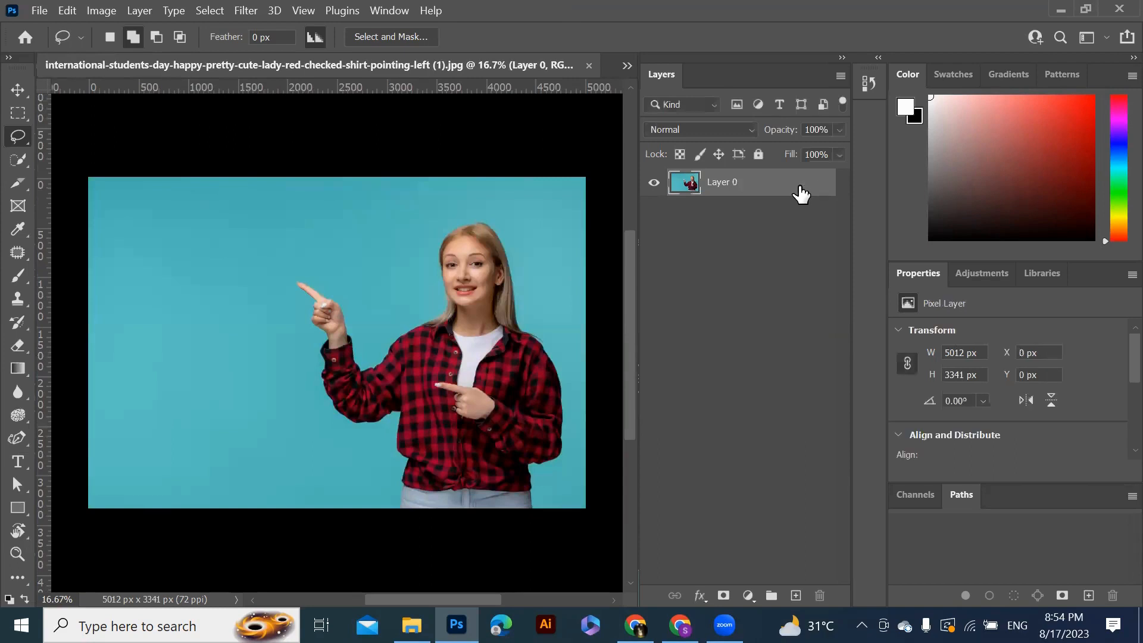
right_click(26, 138)
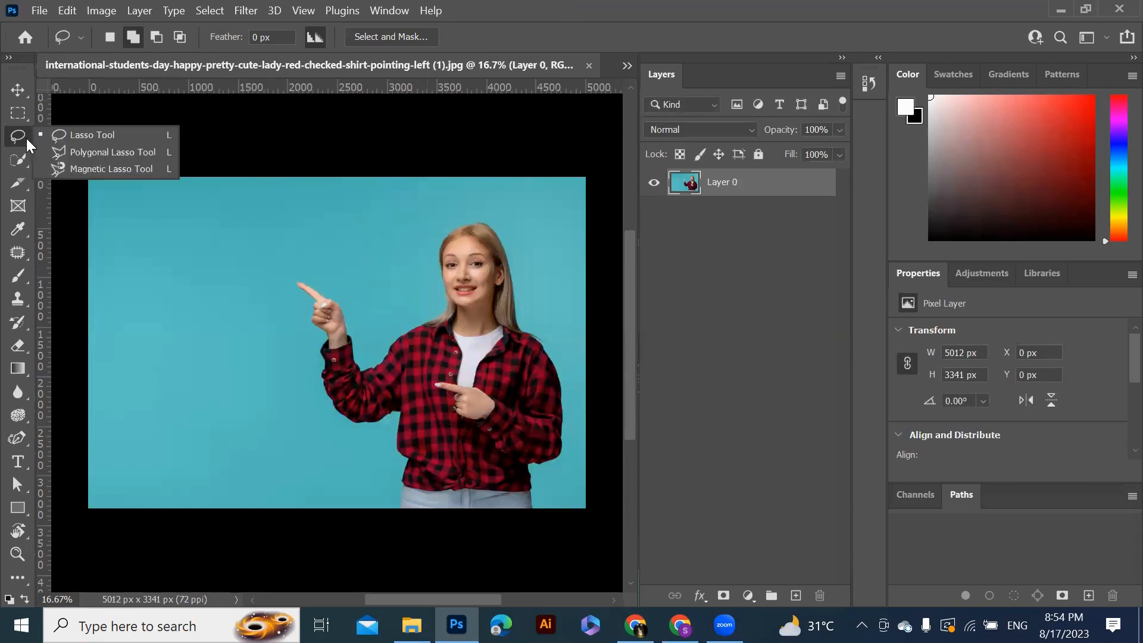
right_click(25, 169)
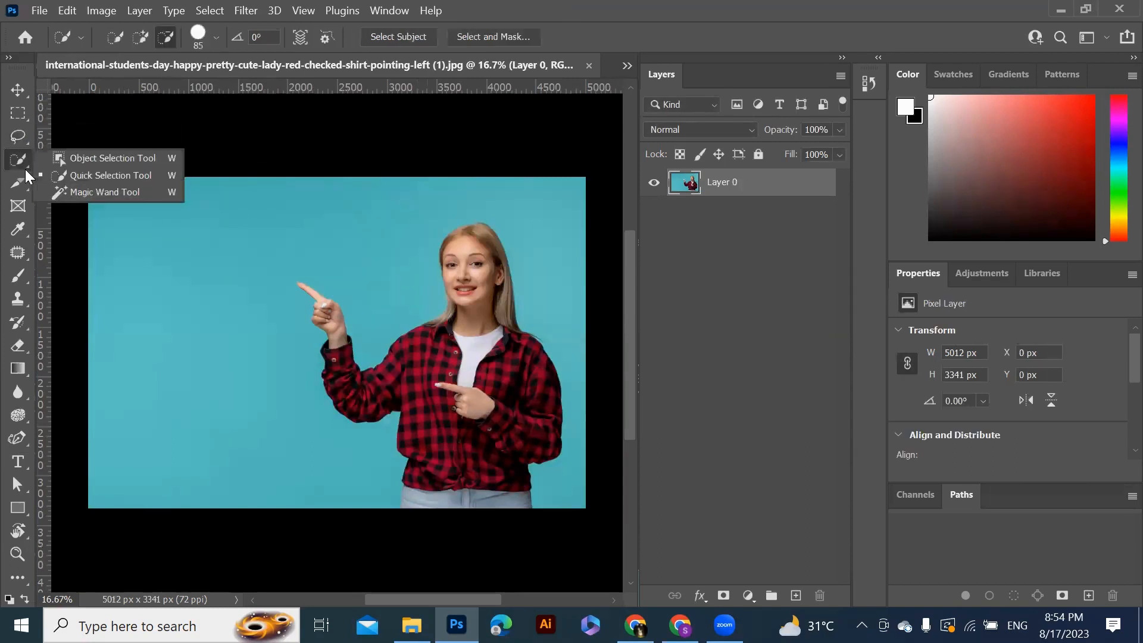
left_click(115, 190)
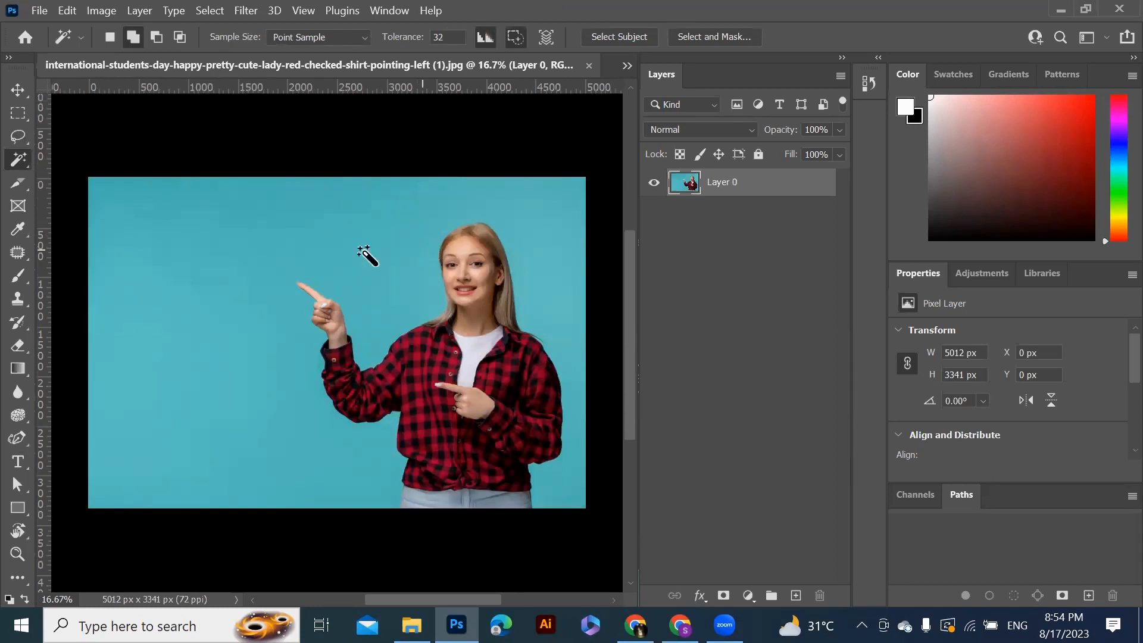
left_click(238, 233)
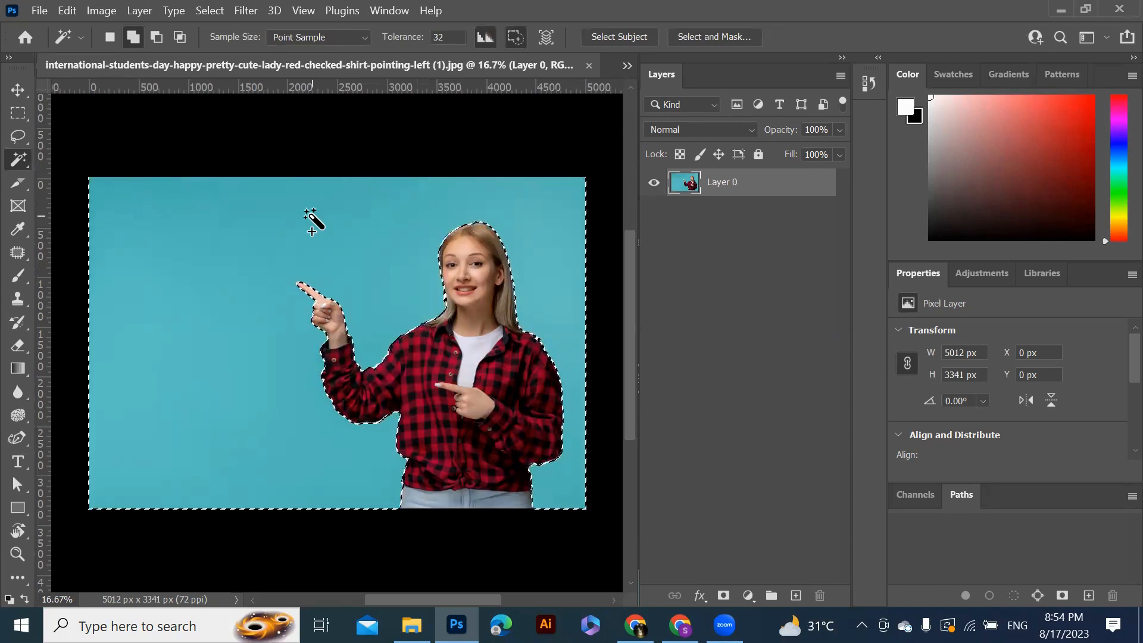
key("Delete")
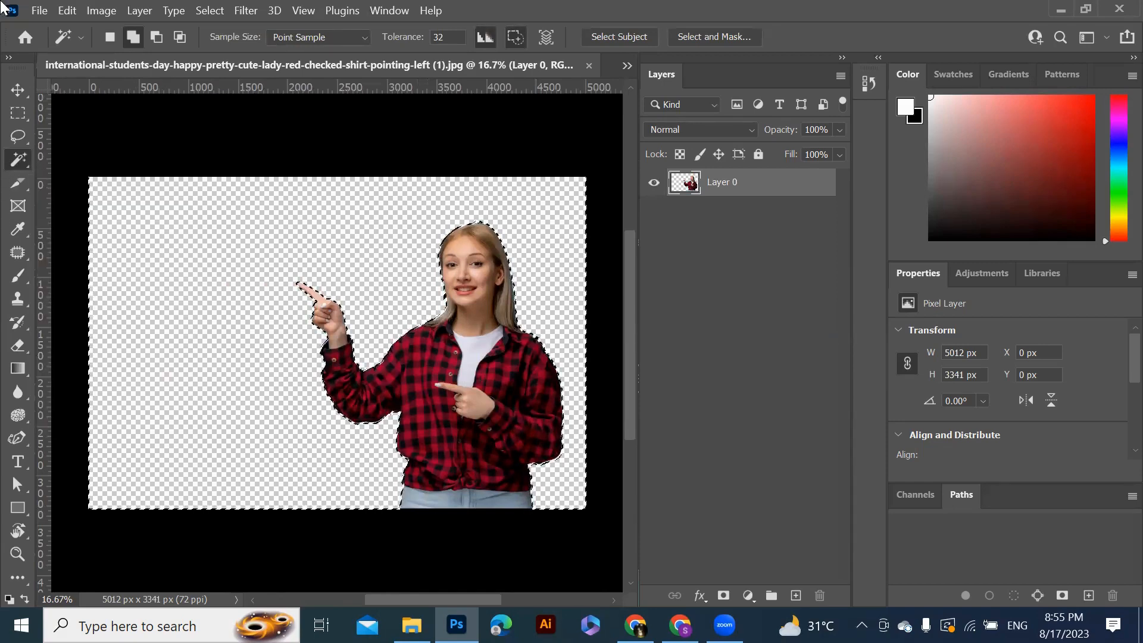
Place the objest removel landscape image from Downloads into the lady's document as an embedded layer
left_click(40, 12)
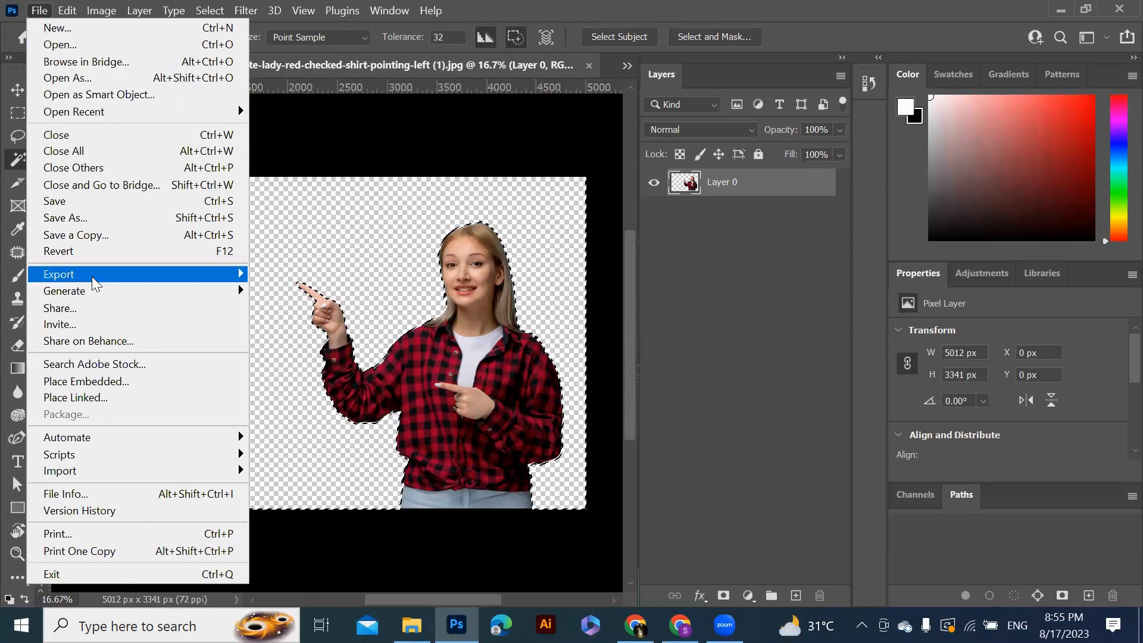
left_click(111, 382)
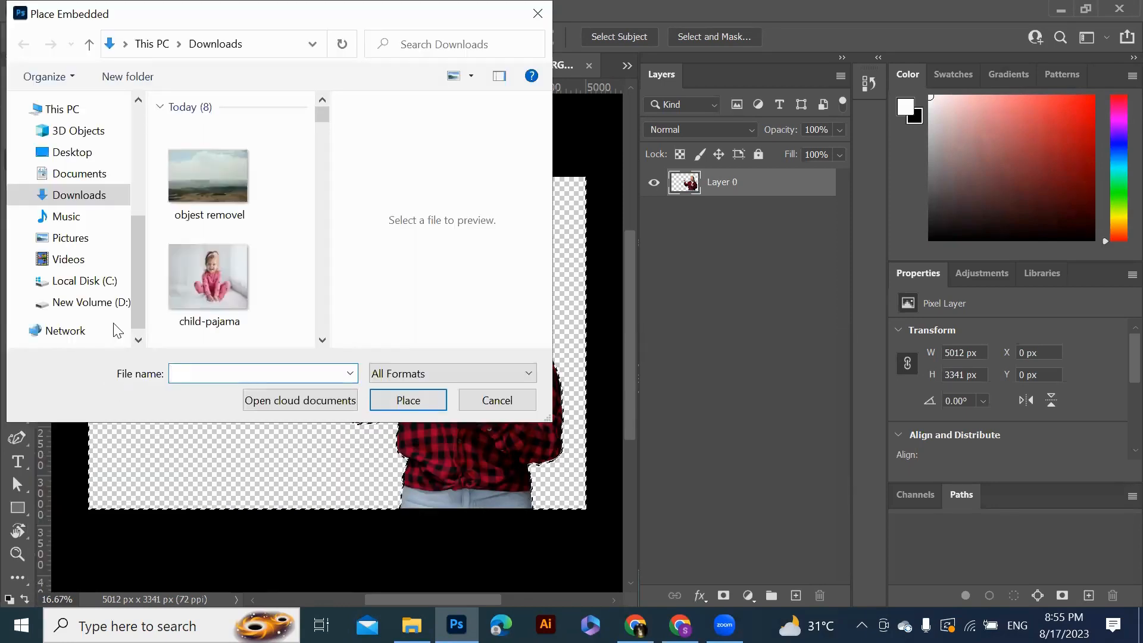
left_click(218, 188)
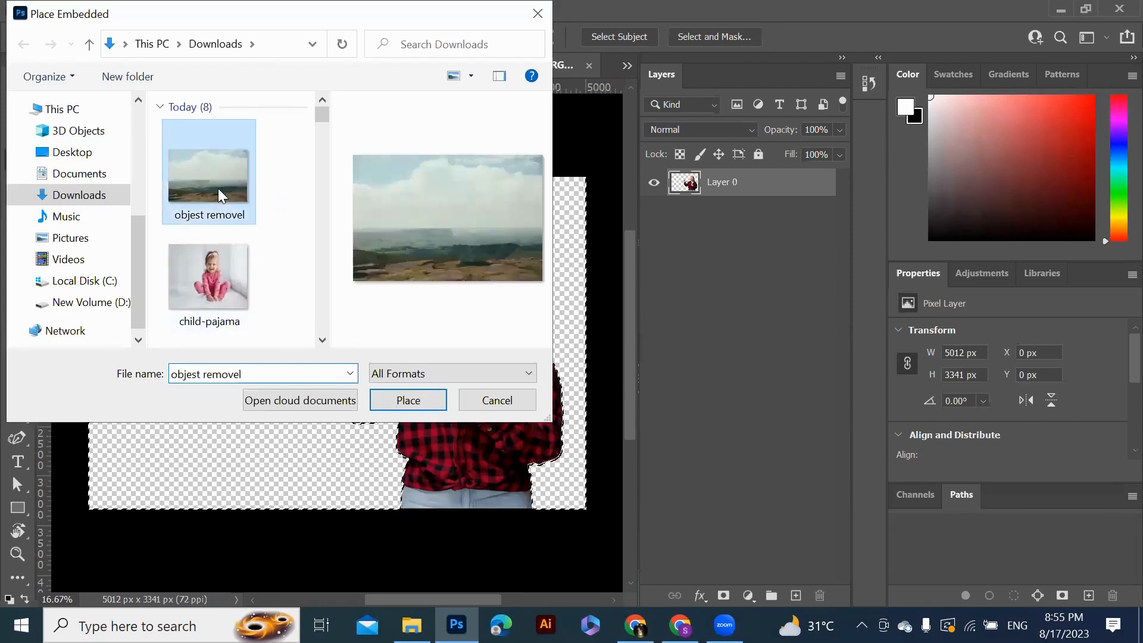
left_click(413, 399)
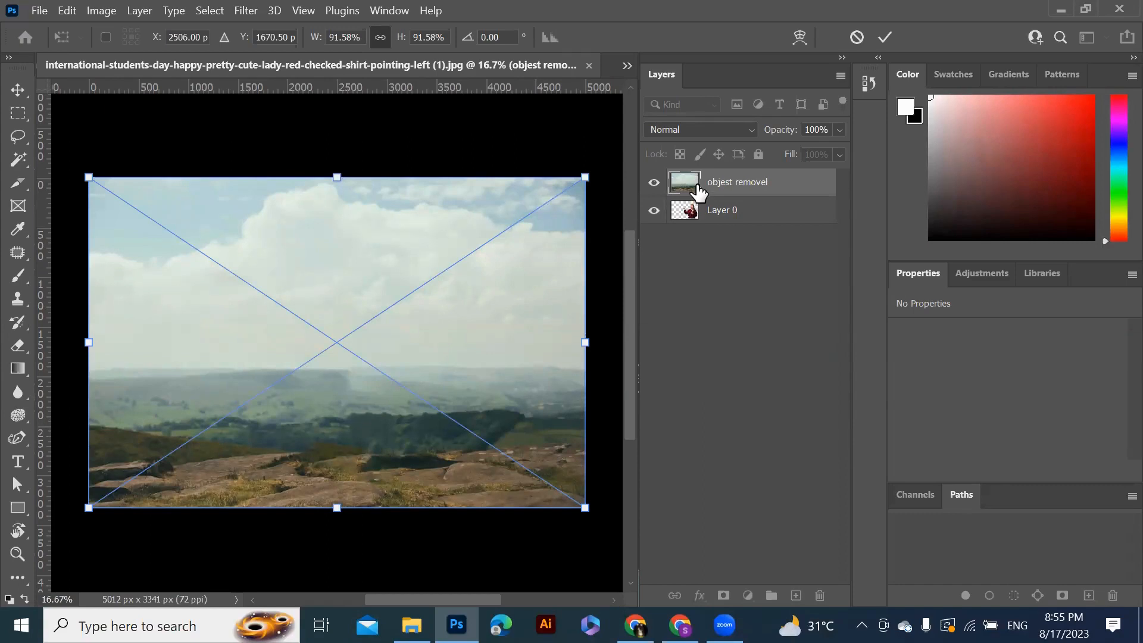
key("Return")
Move the landscape layer beneath the lady's layer and rasterize it
left_click_drag(697, 205, 696, 228)
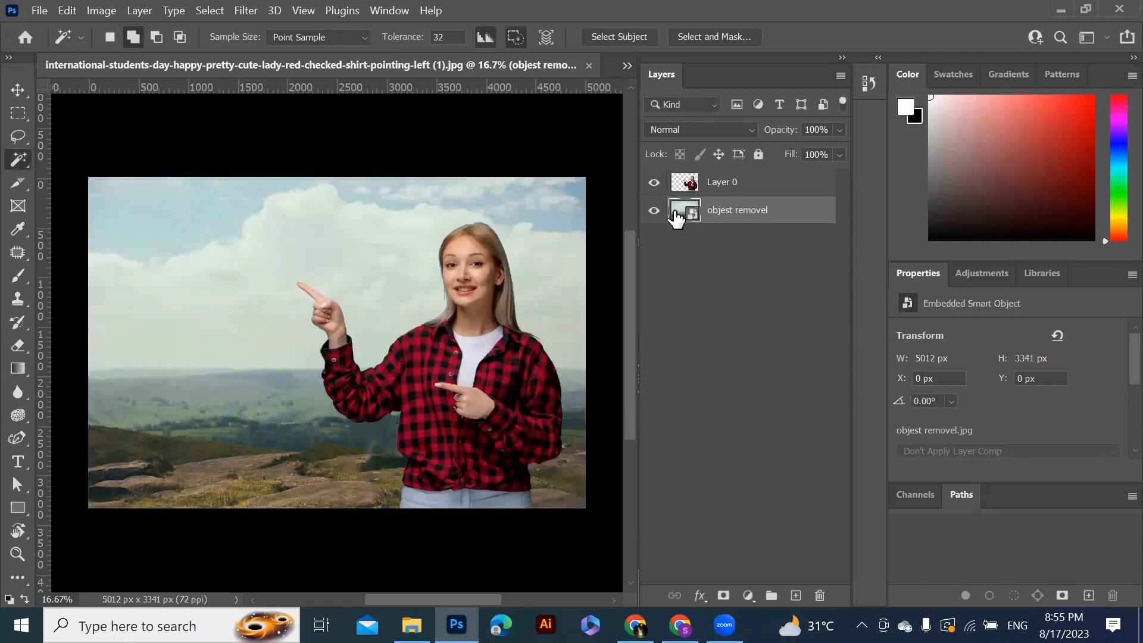
right_click(712, 212)
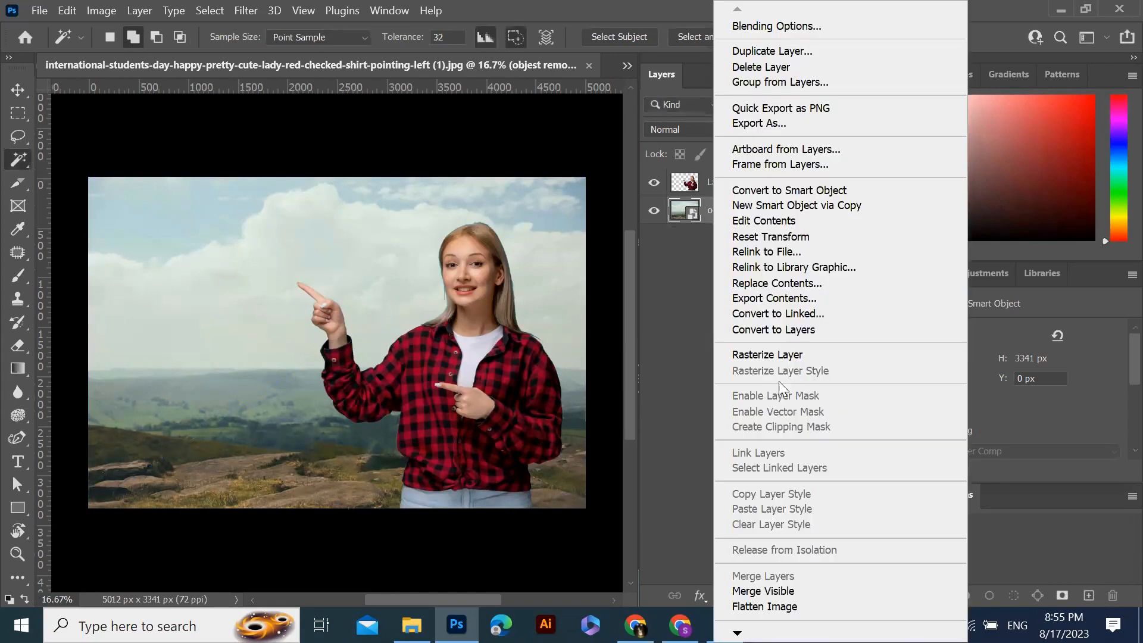
left_click(771, 361)
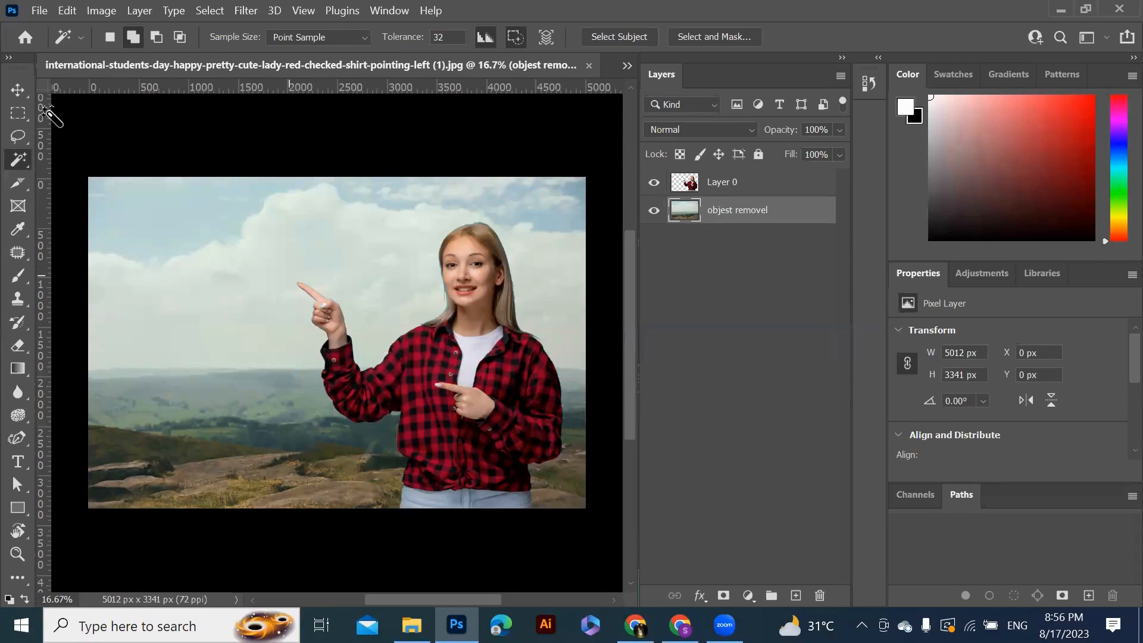
Export the composite as a JPG named after image, then close the document without saving
left_click(40, 11)
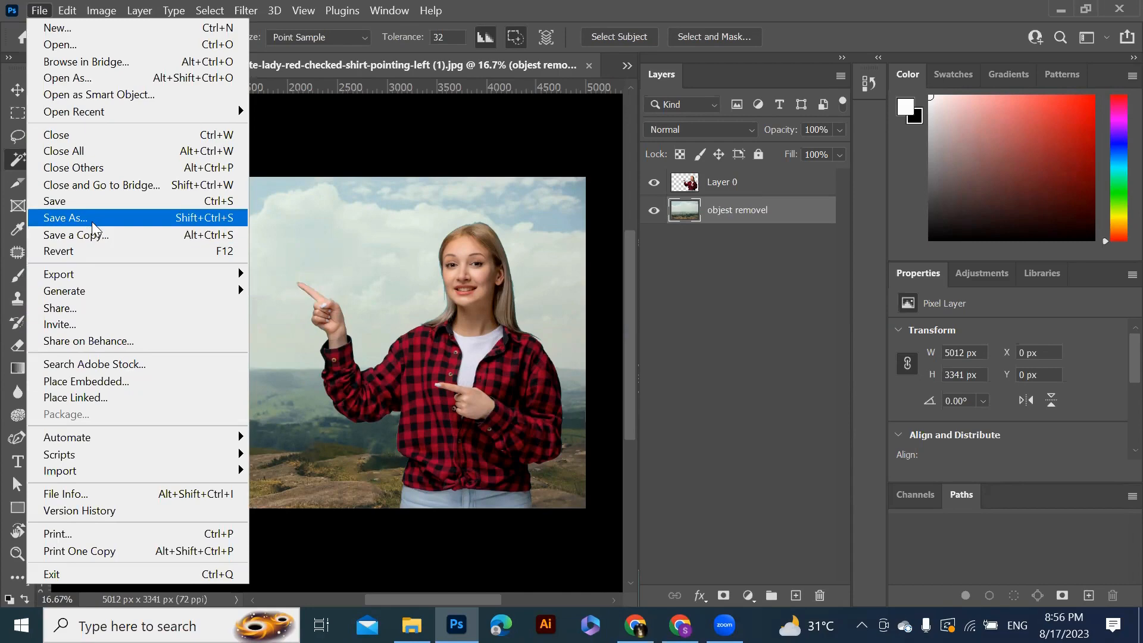
mouse_move(122, 281)
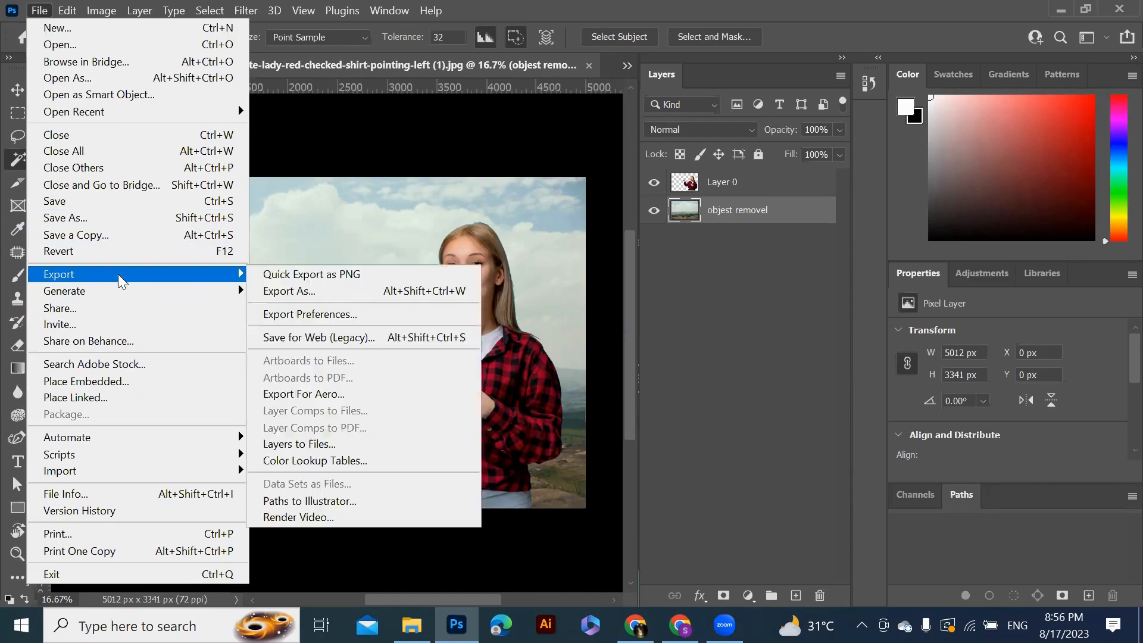
left_click(319, 292)
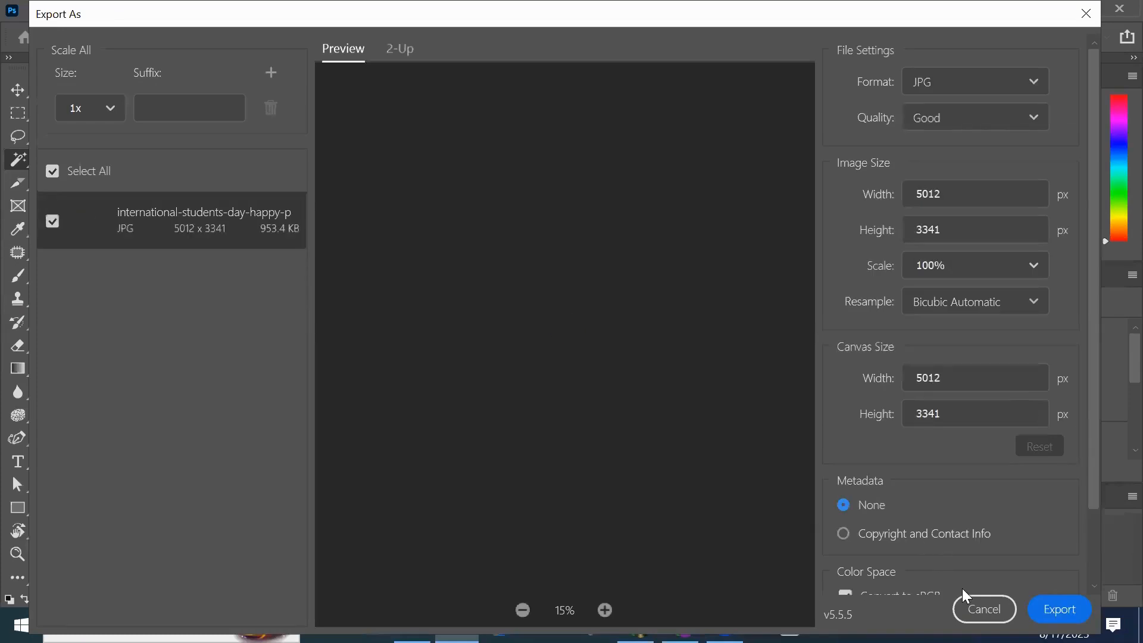
left_click(1051, 607)
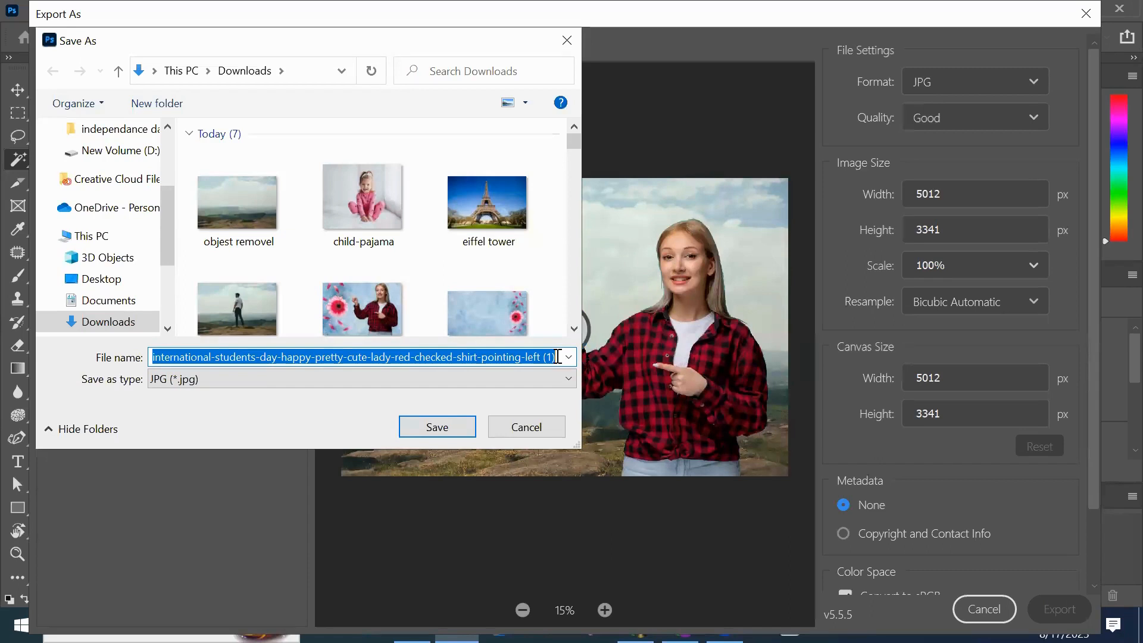
type("after image")
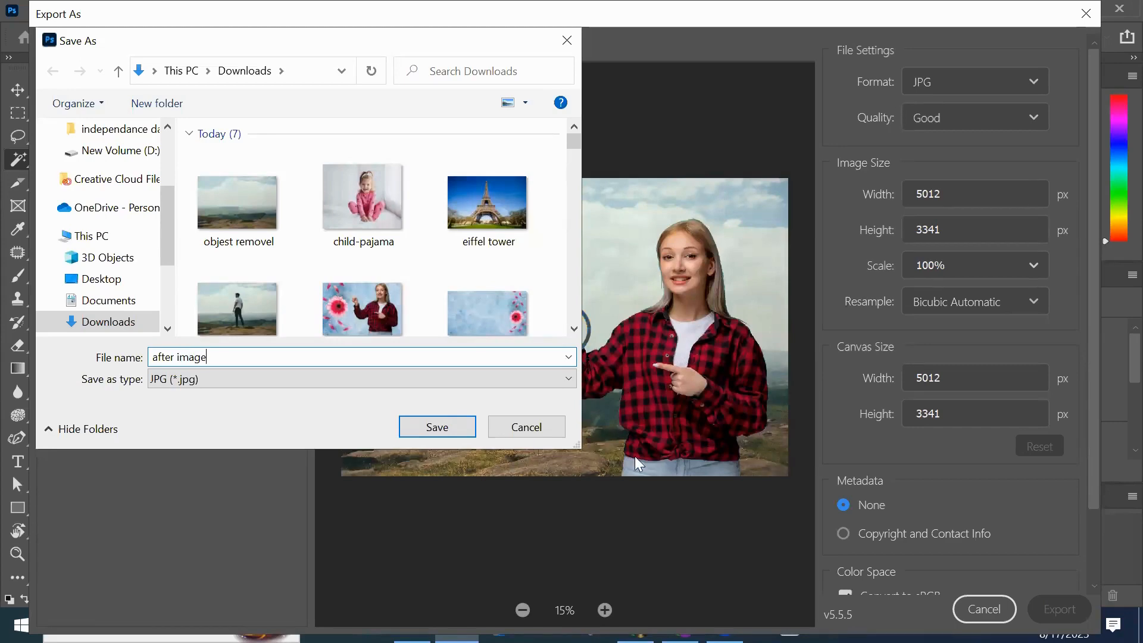
left_click(448, 427)
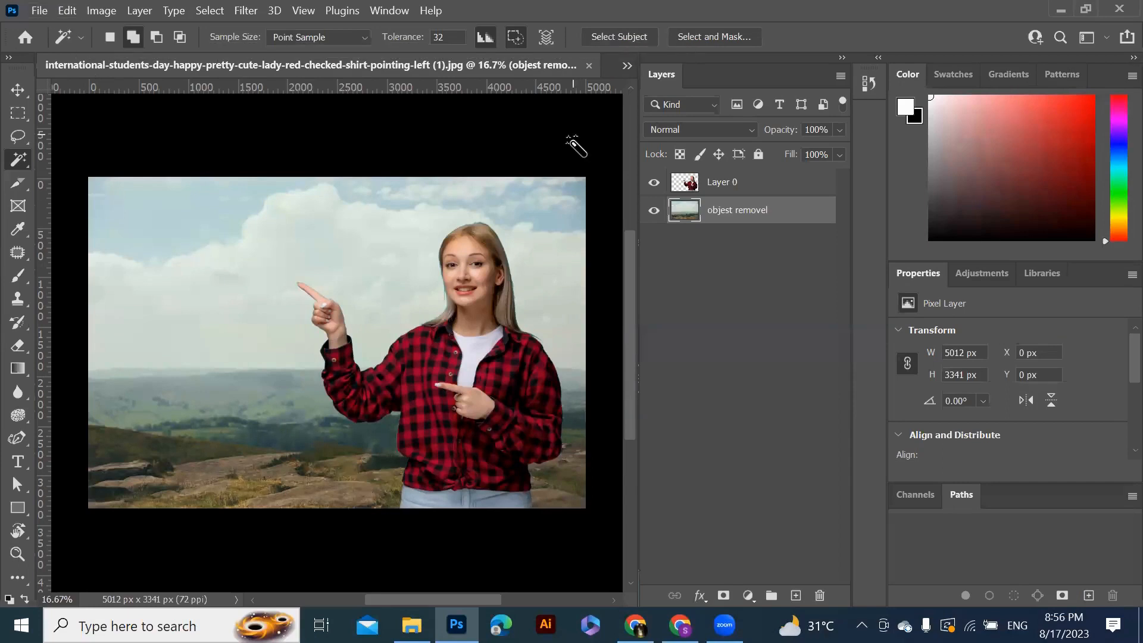
left_click(589, 65)
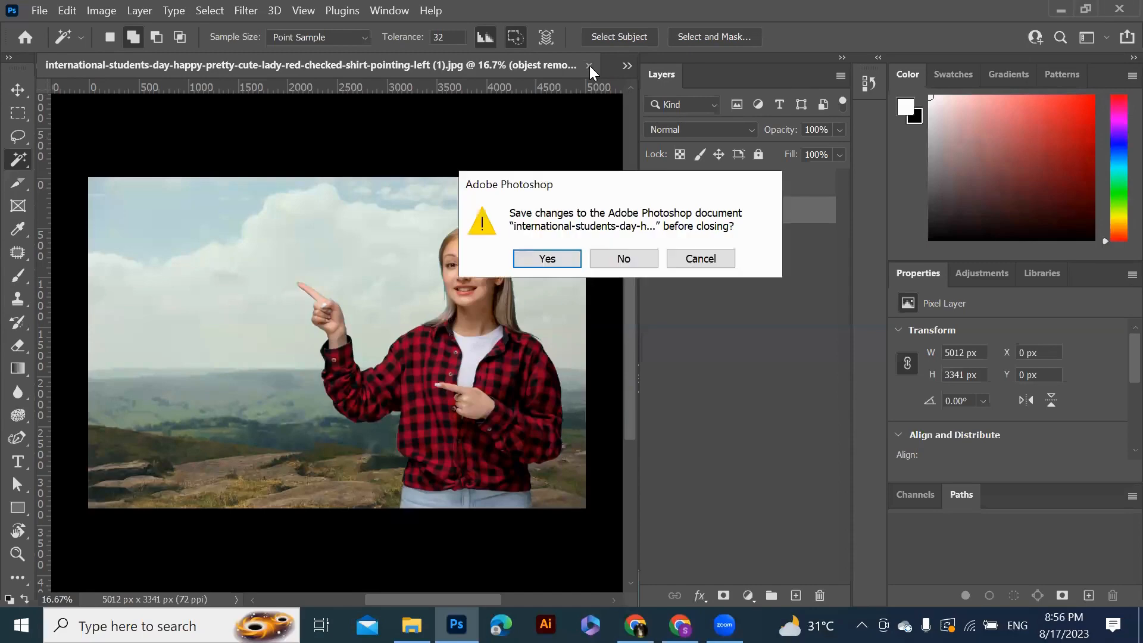
left_click(629, 262)
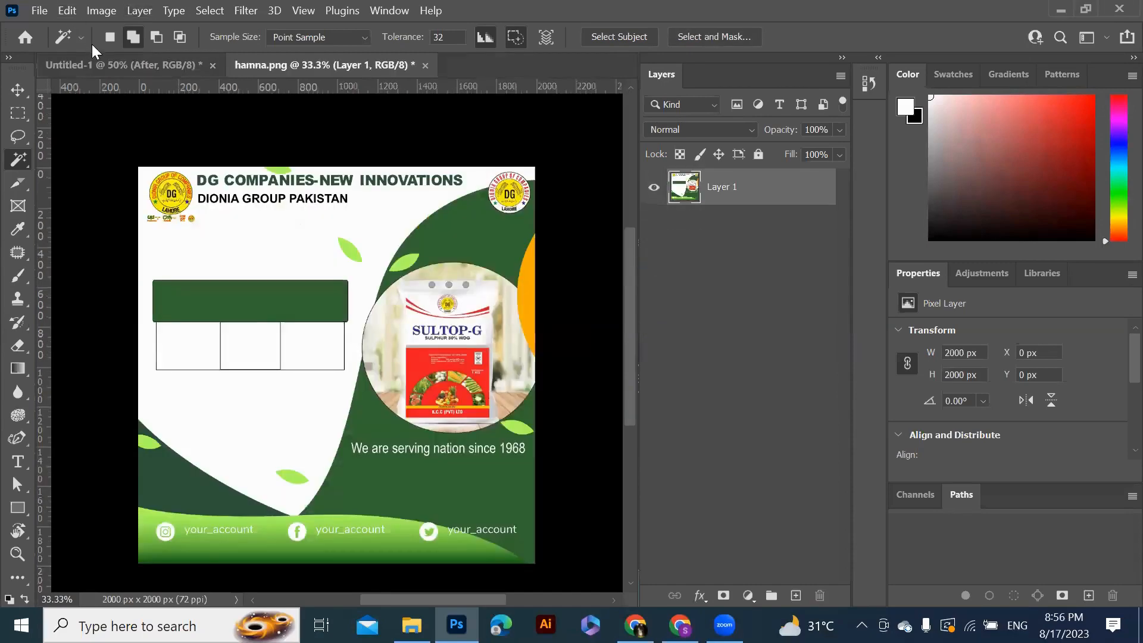
Create a new 1500 x 1500 px document
left_click(41, 11)
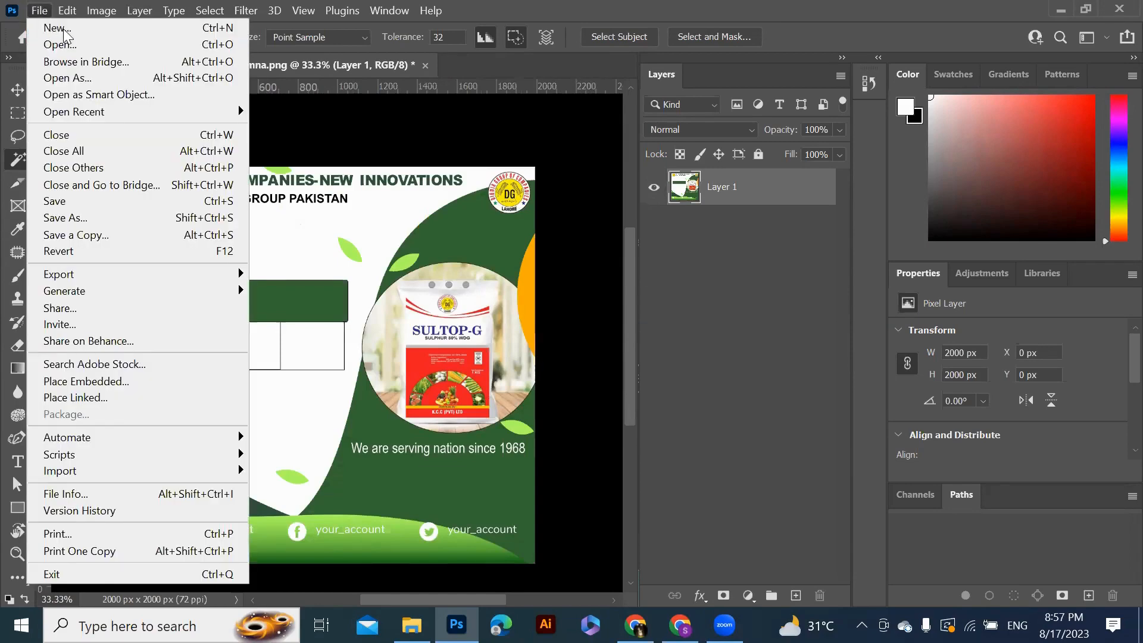
left_click(63, 29)
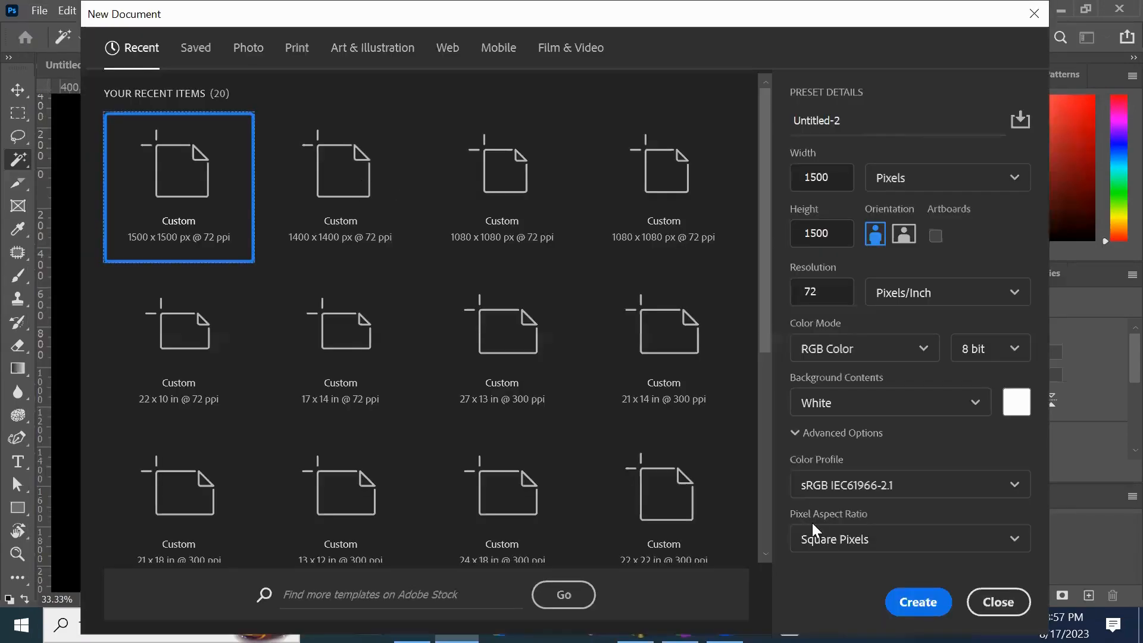
left_click(917, 602)
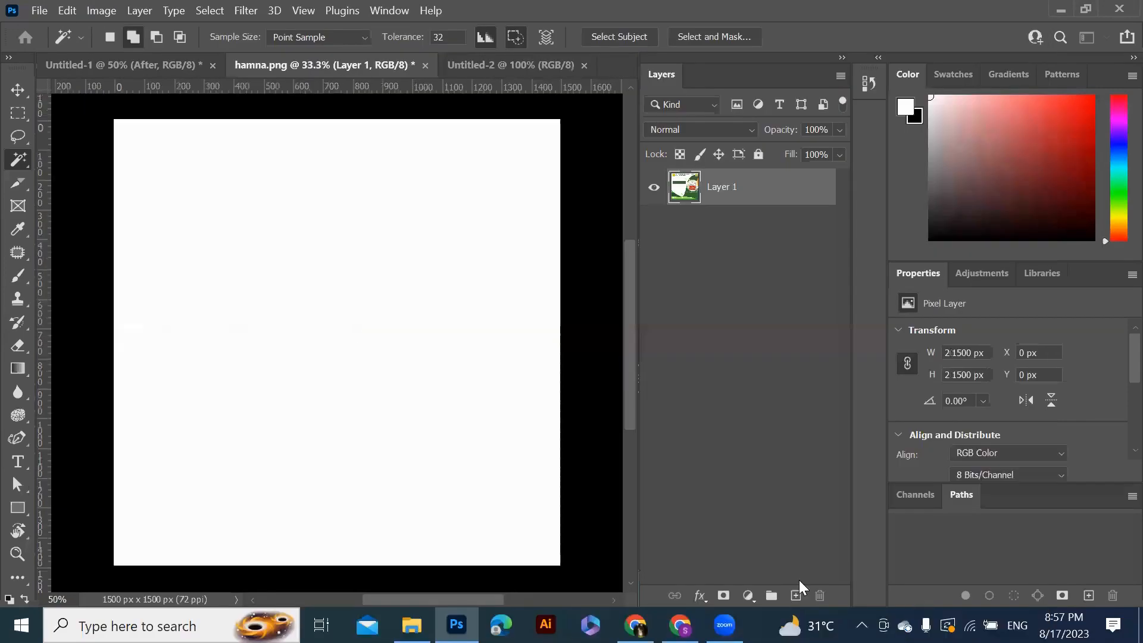
Place the original blue-background lady photo from Downloads into the new document and move it to the top edge
left_click(37, 10)
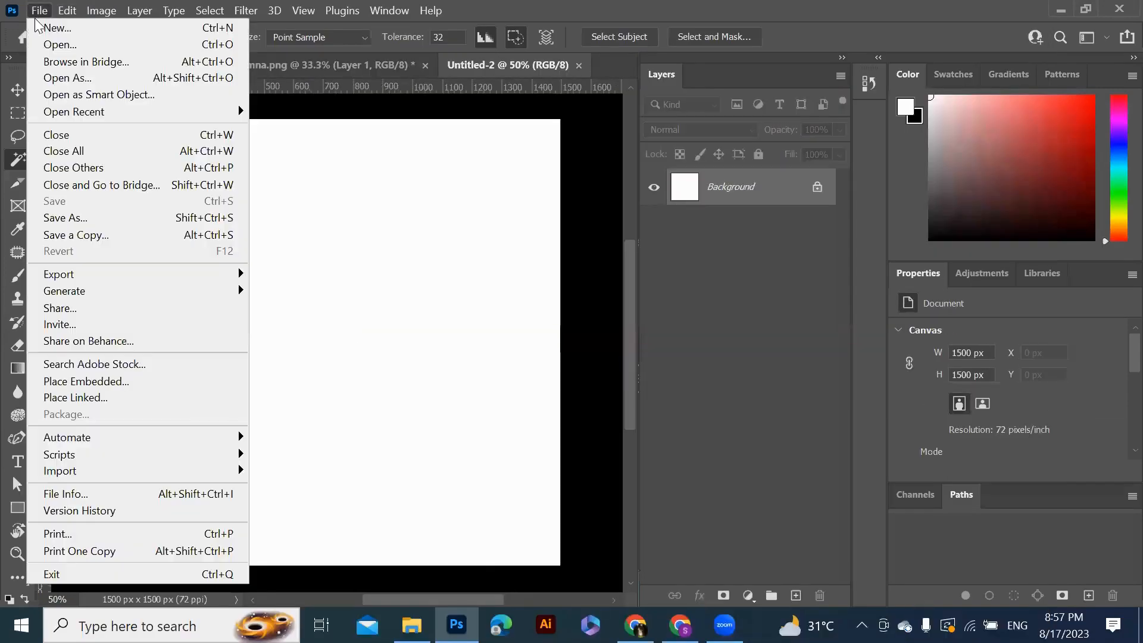
mouse_move(110, 282)
left_click(215, 385)
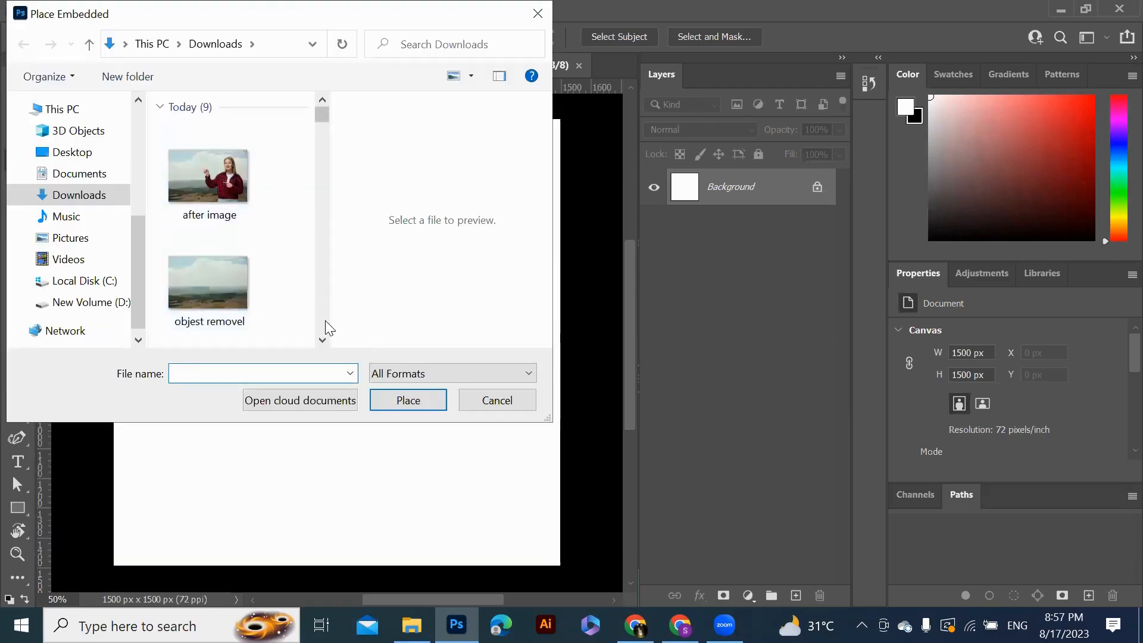
left_click(320, 335)
left_click(321, 335)
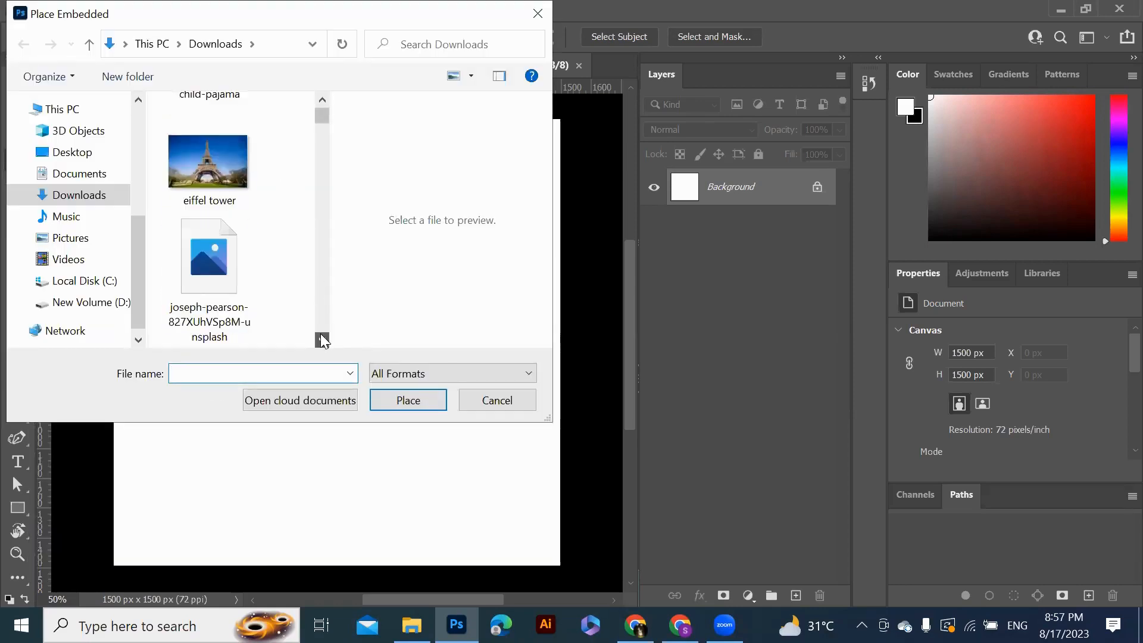
left_click(320, 335)
left_click(322, 337)
left_click(322, 337)
left_click(321, 337)
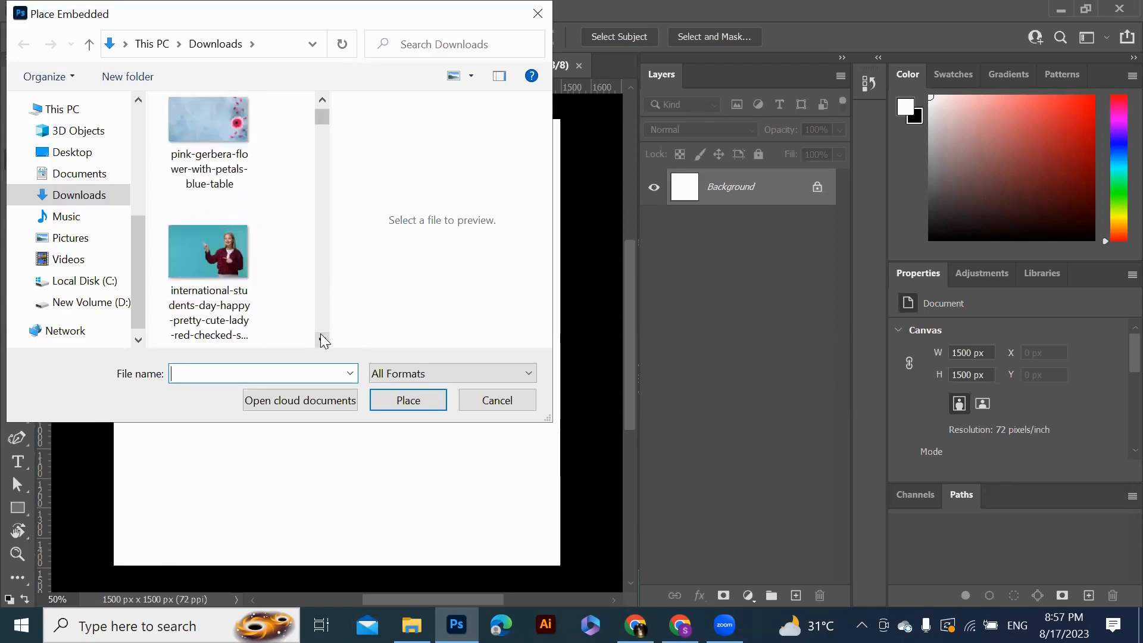
left_click(235, 258)
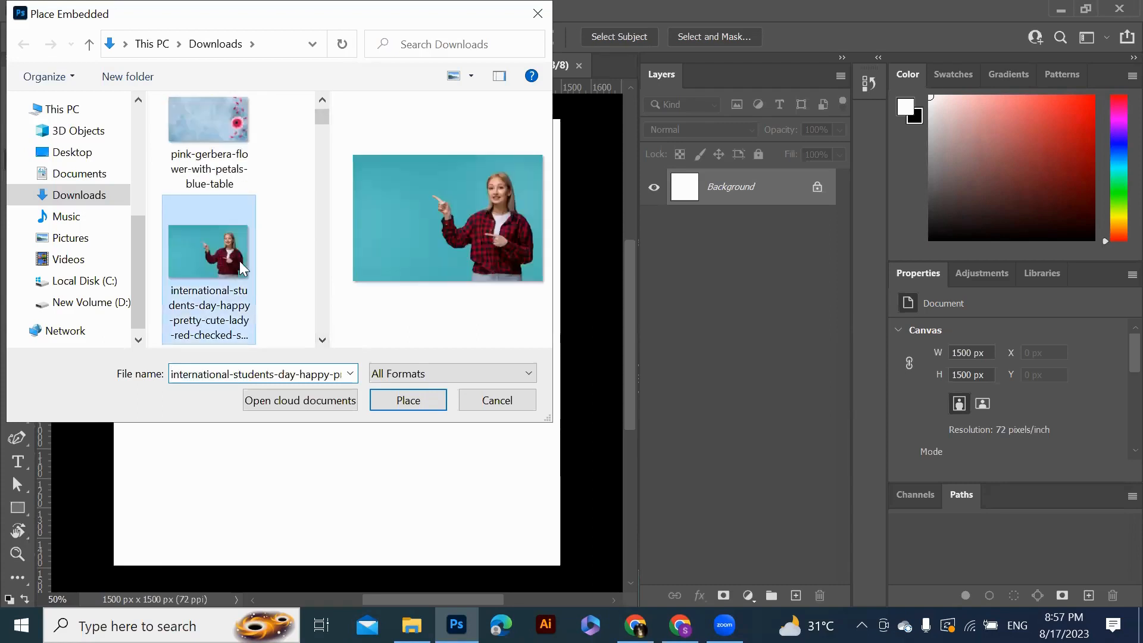
left_click(407, 401)
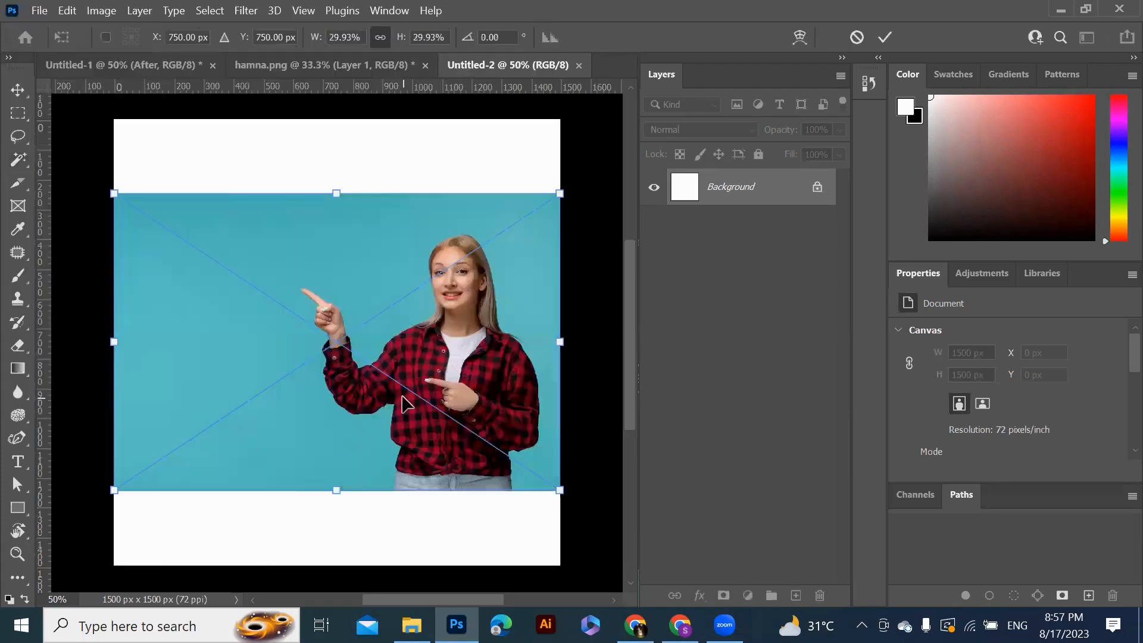
left_click_drag(455, 384, 450, 302)
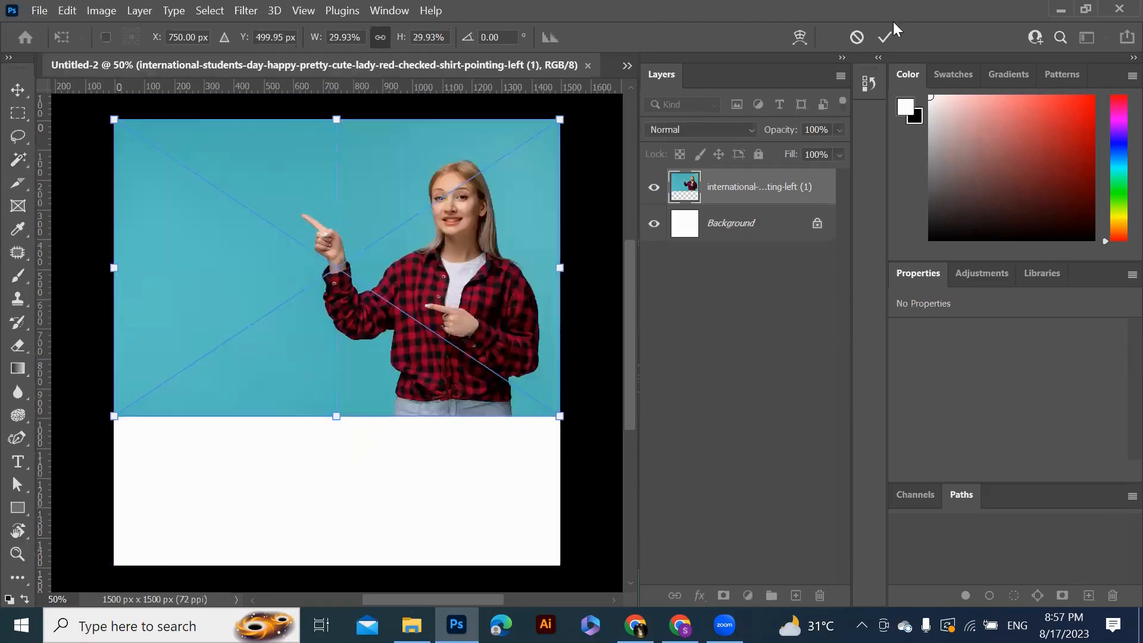
left_click(886, 37)
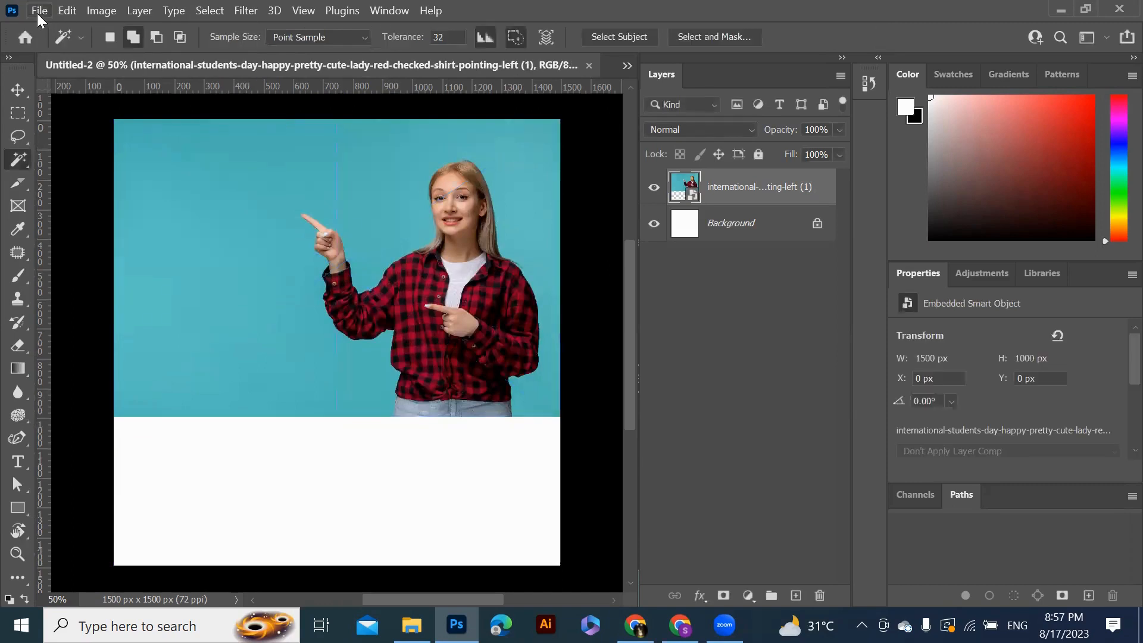
Place the after image from Downloads and position it below the original photo
left_click(38, 11)
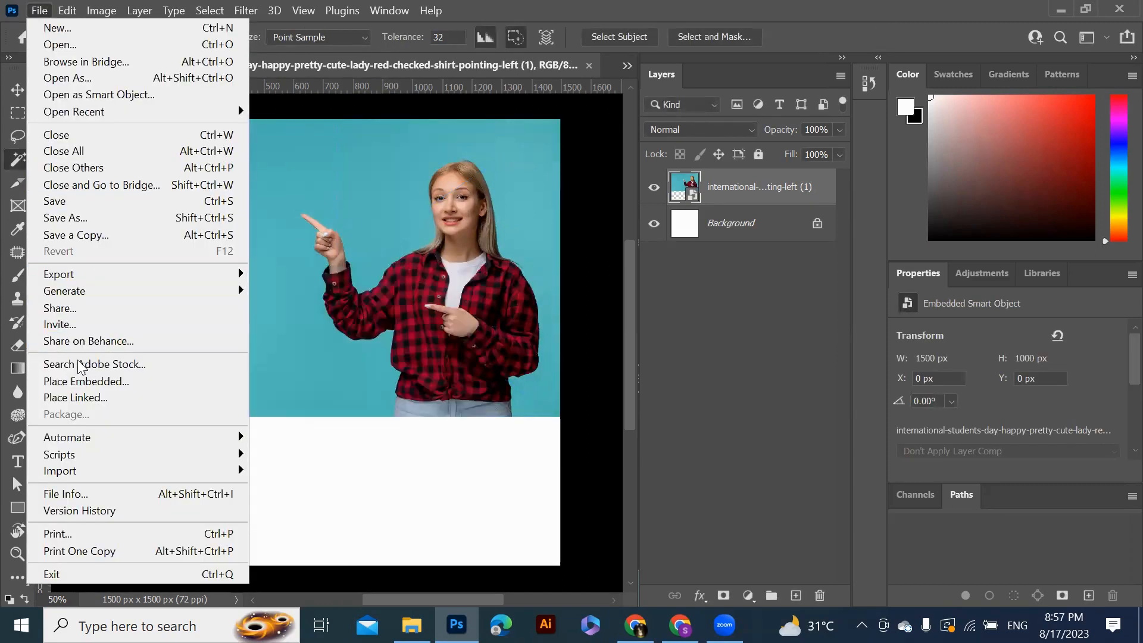
left_click(148, 386)
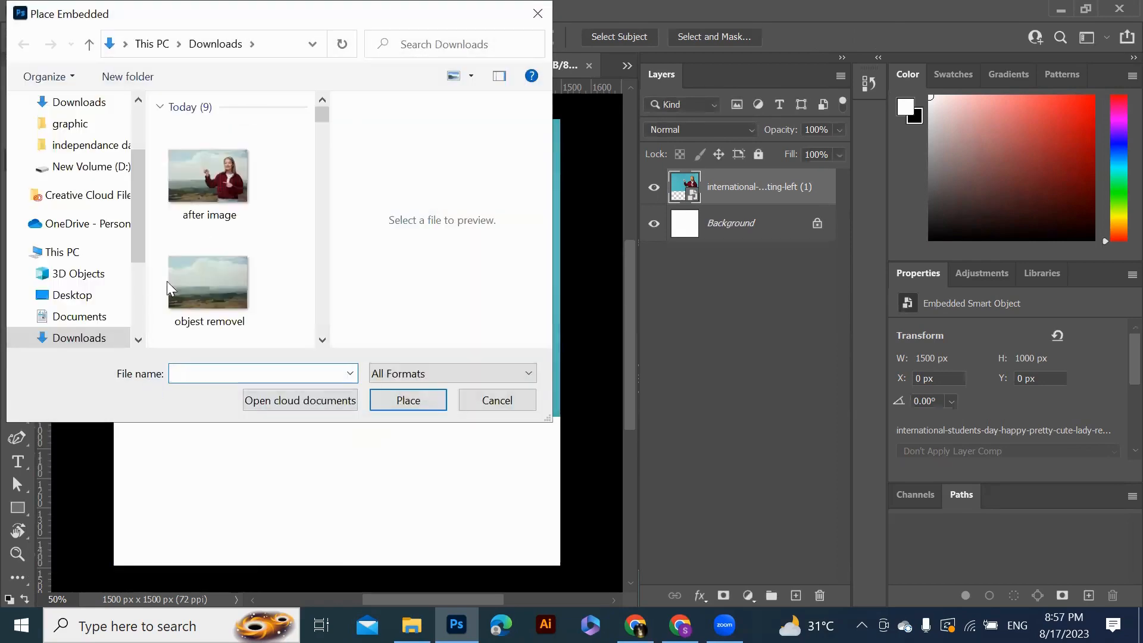
left_click(220, 183)
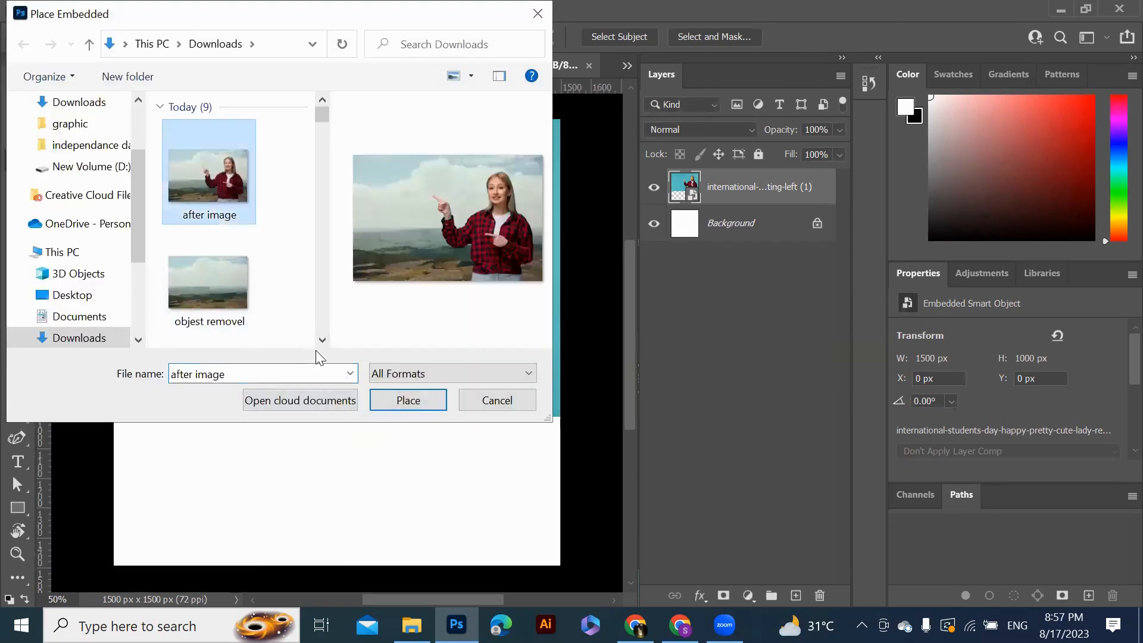
left_click(412, 402)
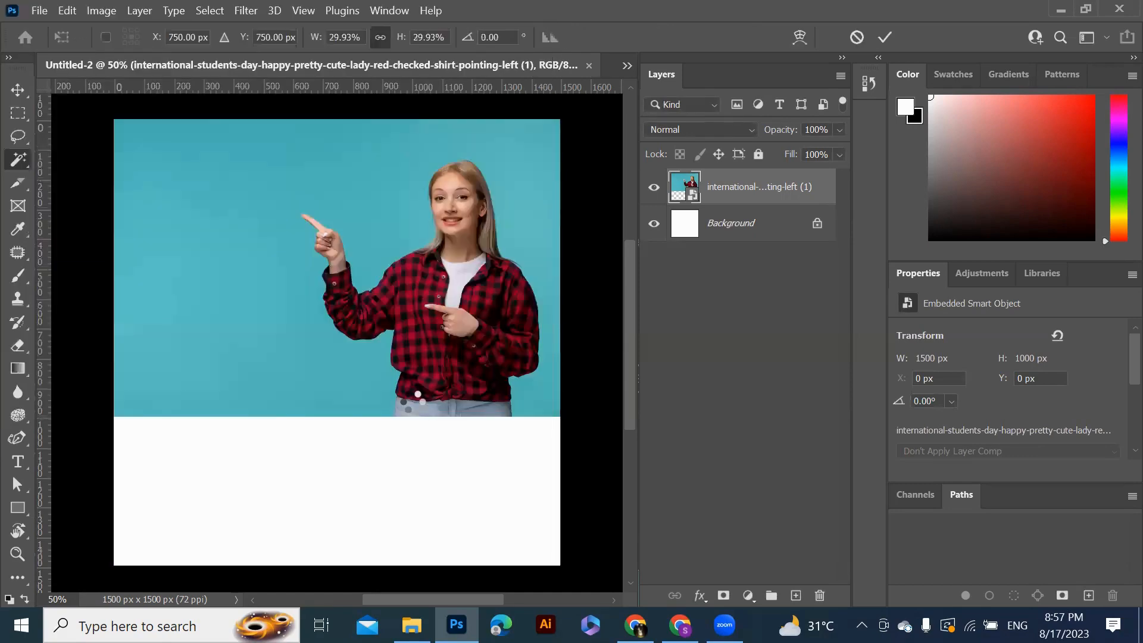
left_click_drag(412, 405, 510, 488)
left_click_drag(633, 422, 633, 454)
mouse_move(486, 451)
left_mouse_down()
mouse_move(487, 473)
mouse_move(487, 461)
left_mouse_up()
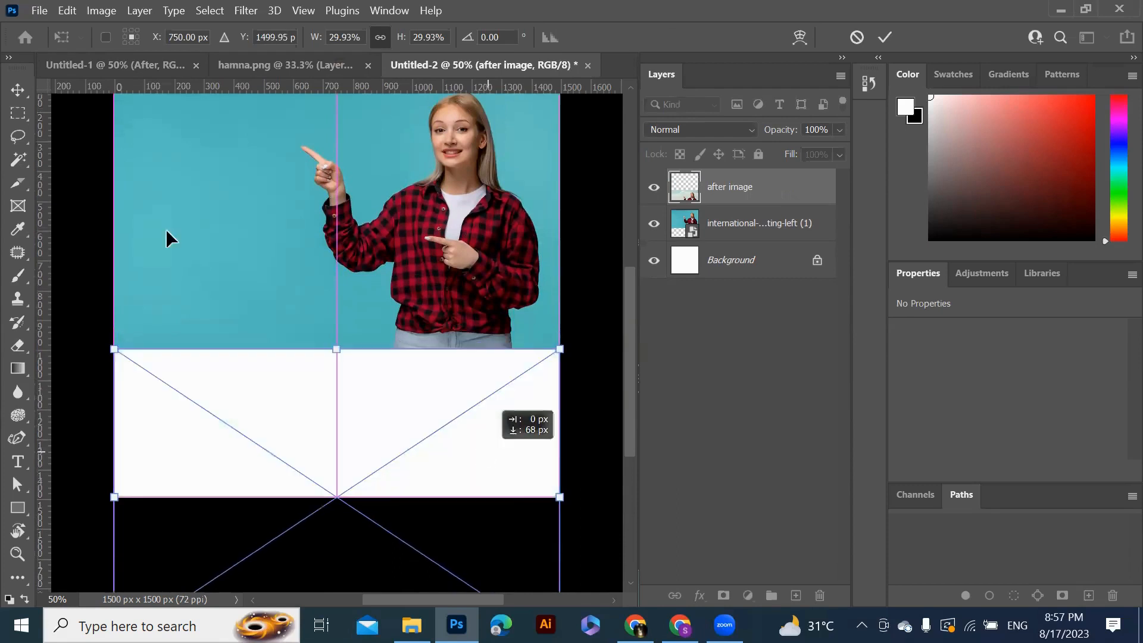
left_click(885, 37)
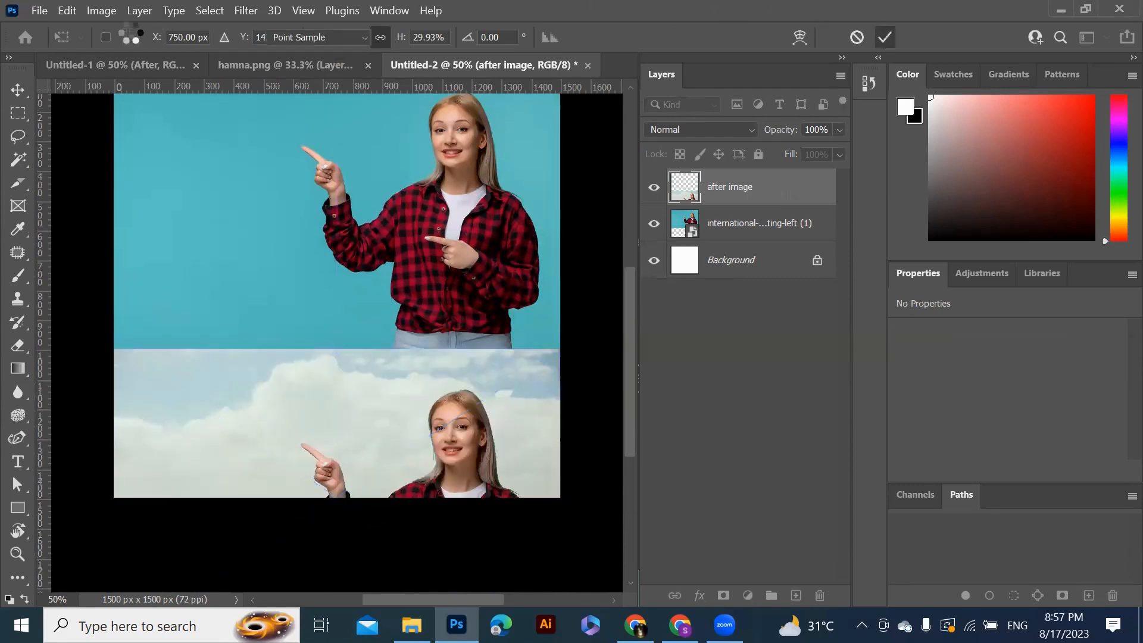
Turn the canvas into an artboard enclosing both photos, sized 1500 px wide by 2000 px high
right_click(25, 94)
left_click(74, 107)
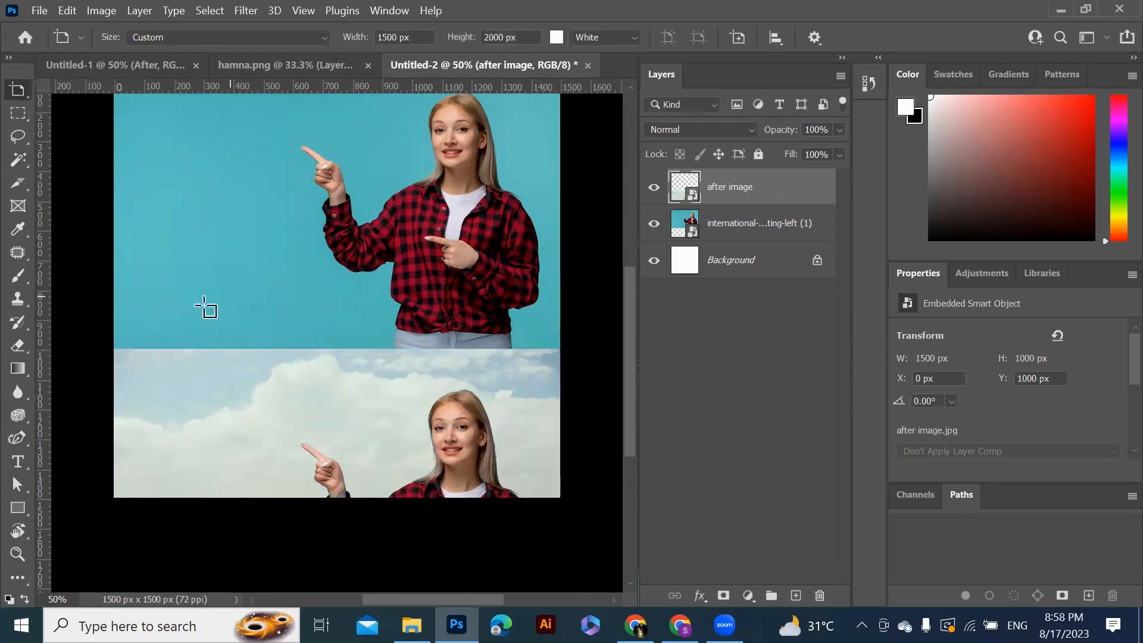
left_click_drag(635, 412, 622, 357)
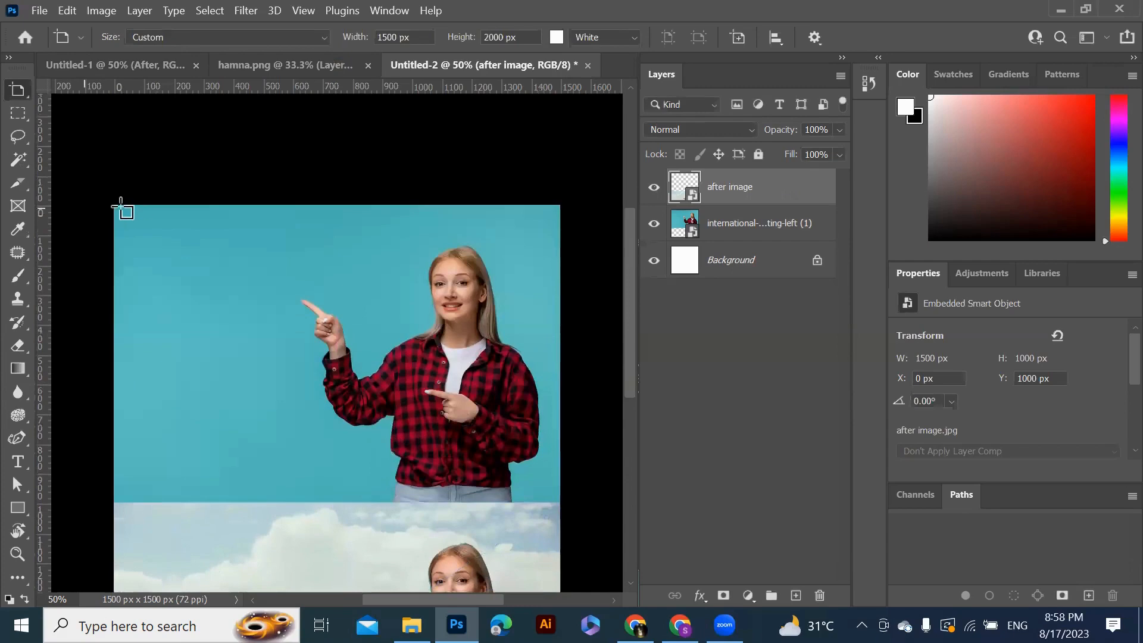
left_click_drag(115, 206, 575, 575)
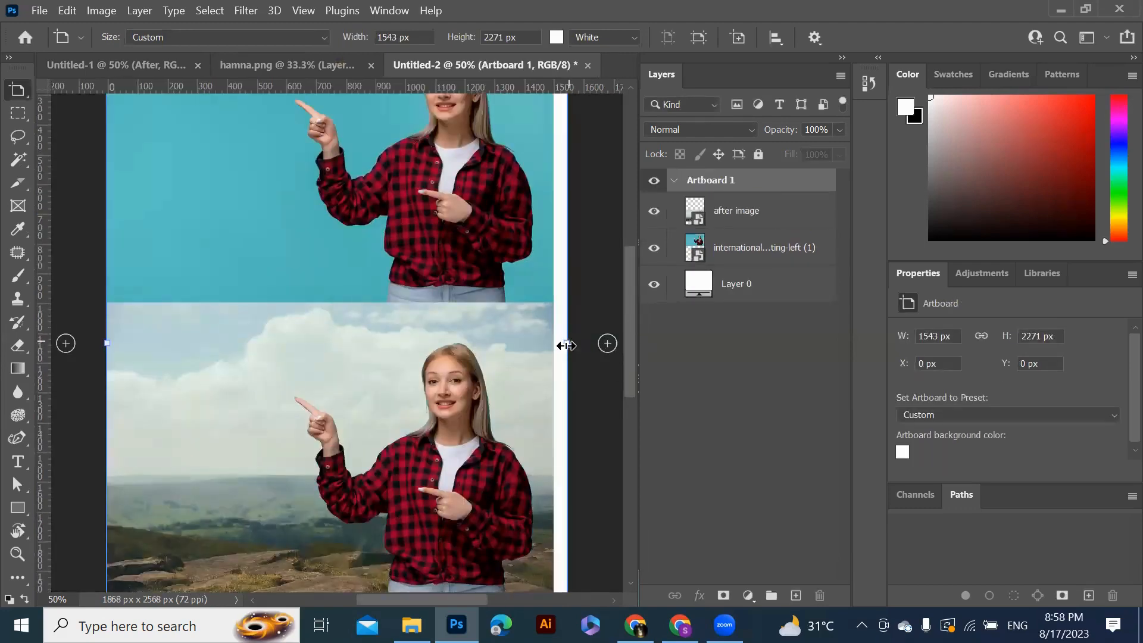
left_click_drag(566, 345, 553, 343)
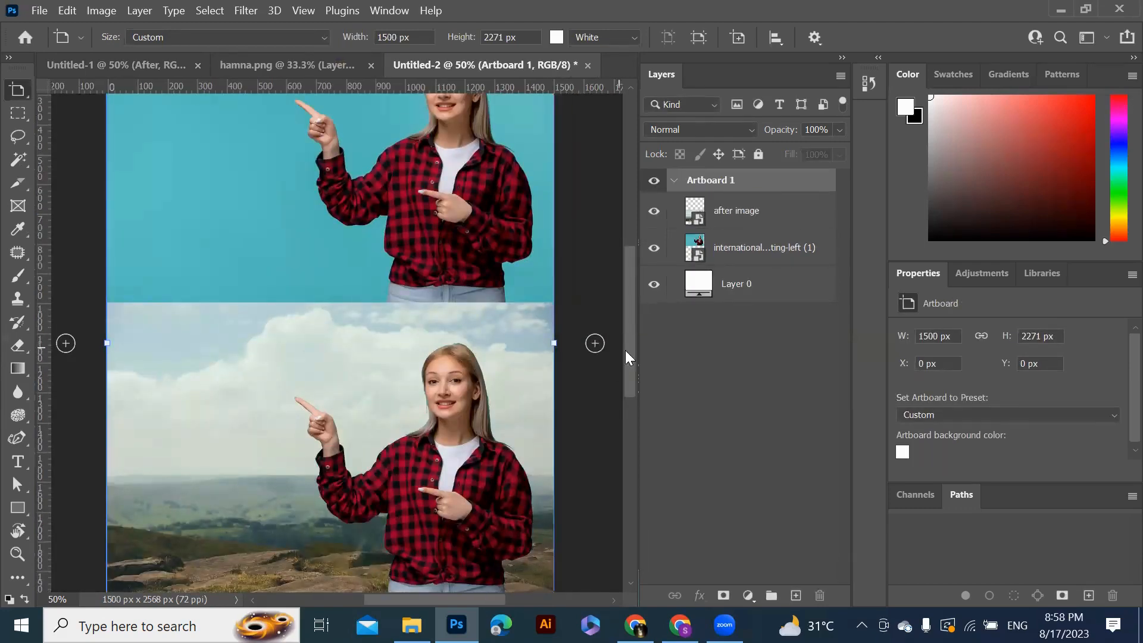
scroll(630, 357, "down", 5)
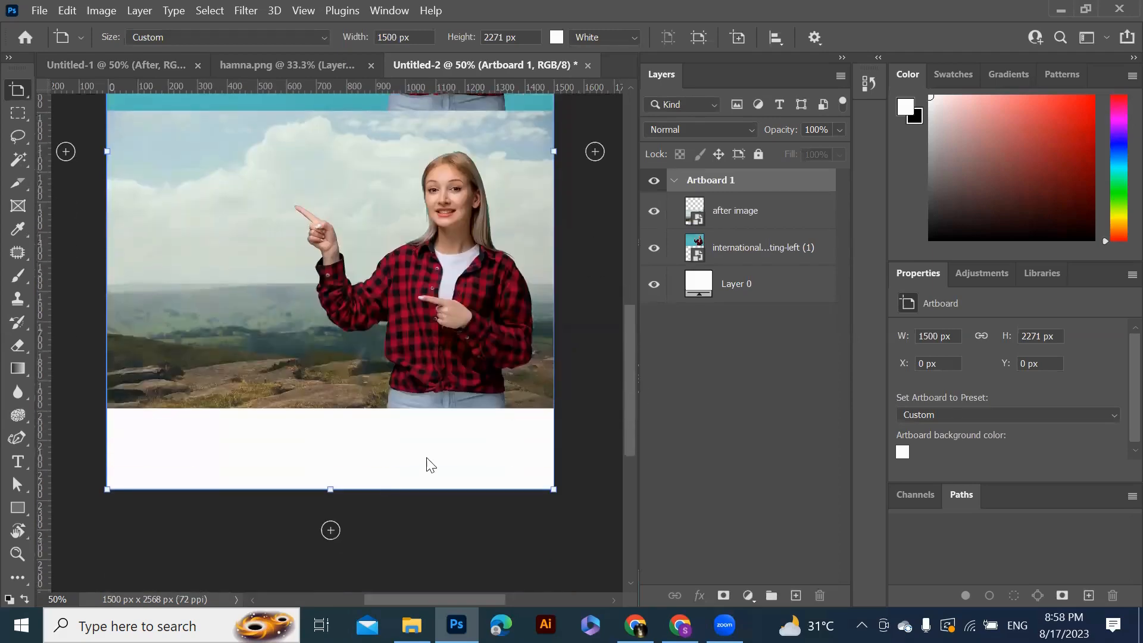
left_click_drag(328, 491, 333, 410)
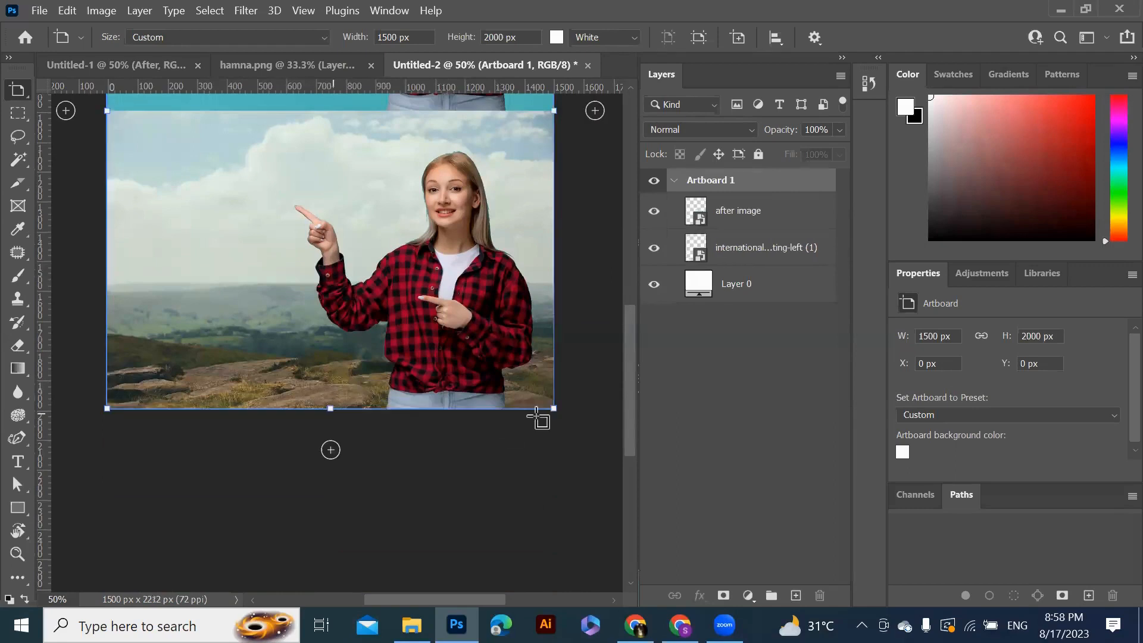
left_click_drag(630, 455, 631, 397)
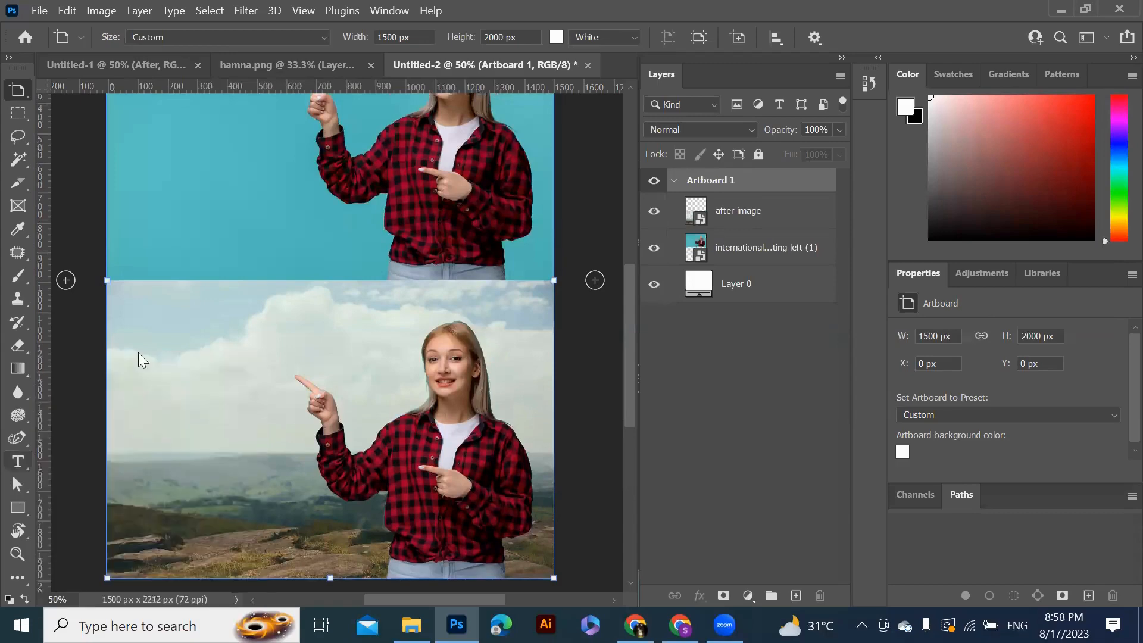
Add a text label reading Before on the blue-background photo
left_click(17, 462)
left_click(167, 237)
left_click(167, 237)
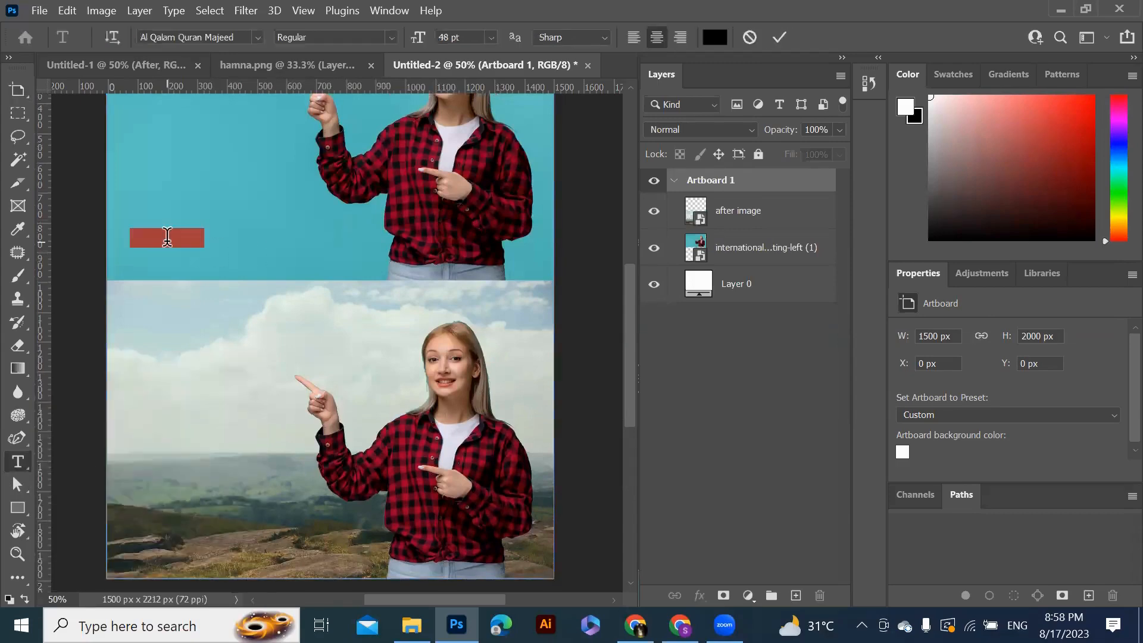
key("BackSpace")
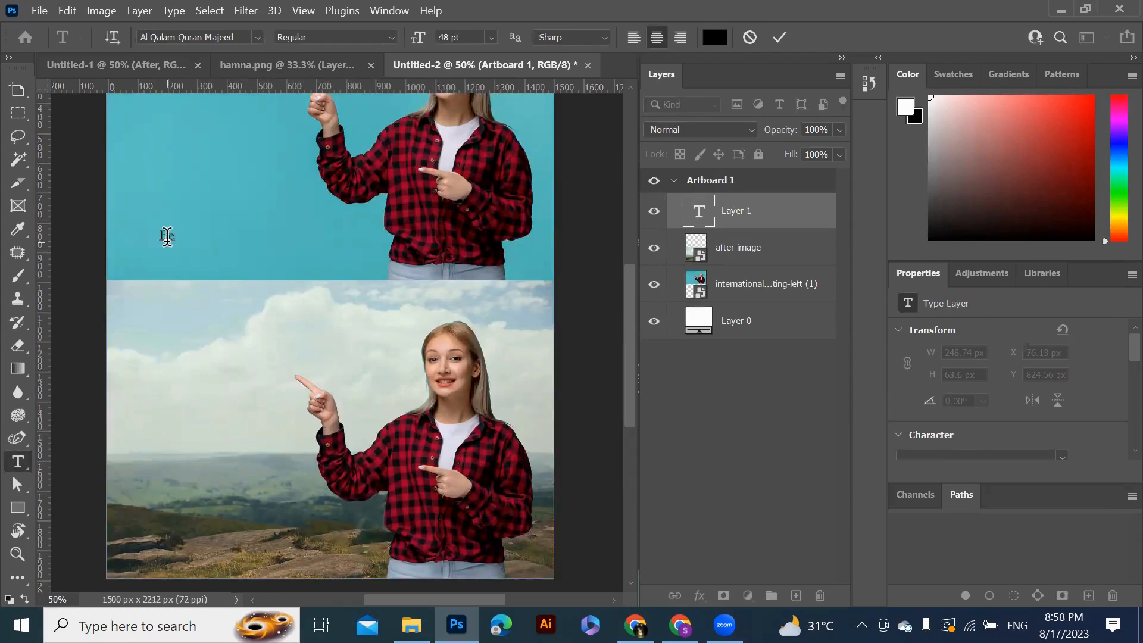
type("Before")
left_click(779, 36)
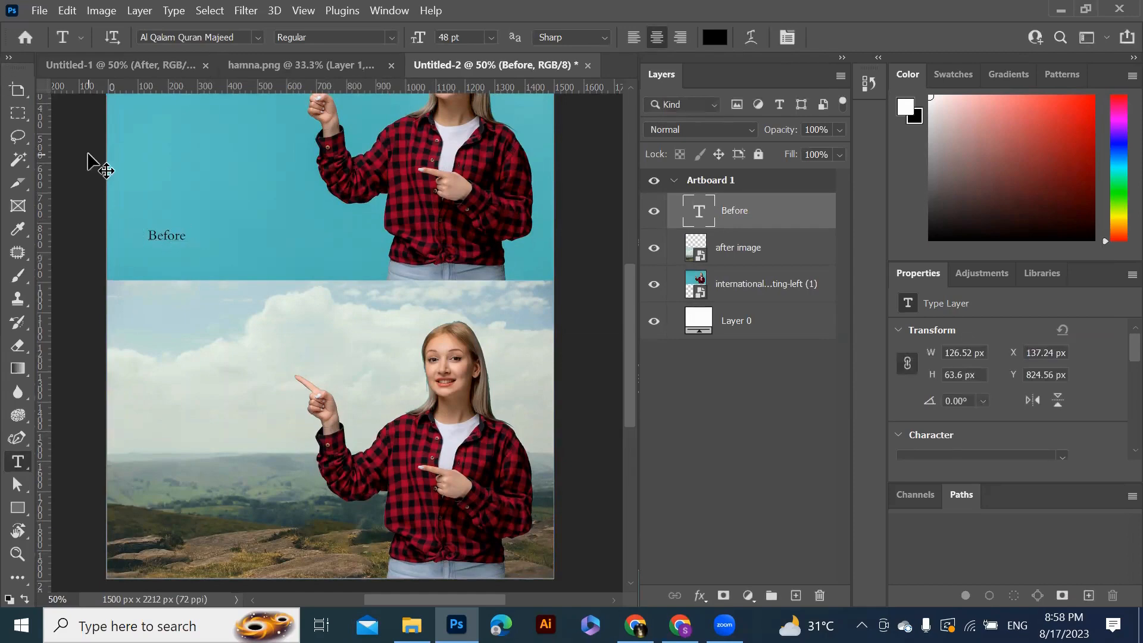
key("ctrl+t")
left_click_drag(188, 262, 197, 255)
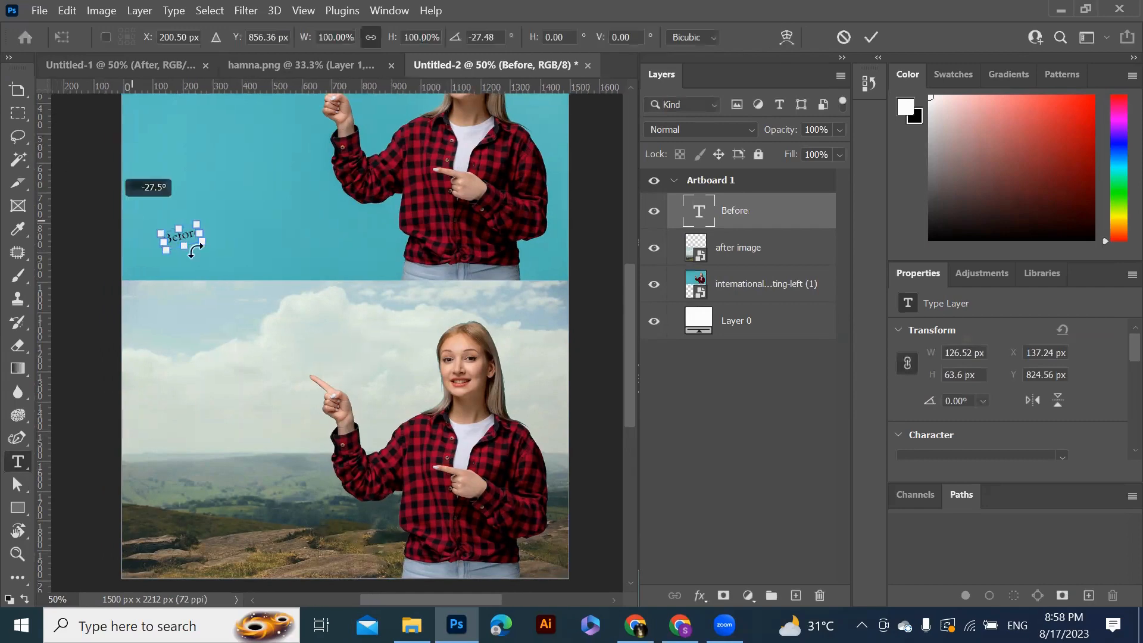
key("ctrl+z")
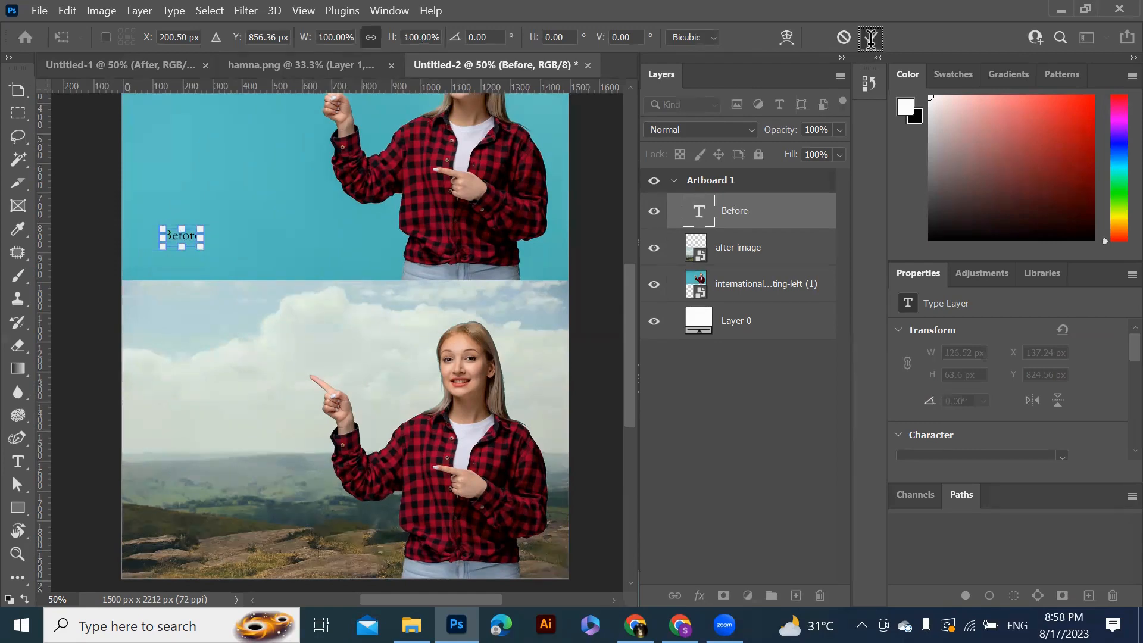
left_click(871, 43)
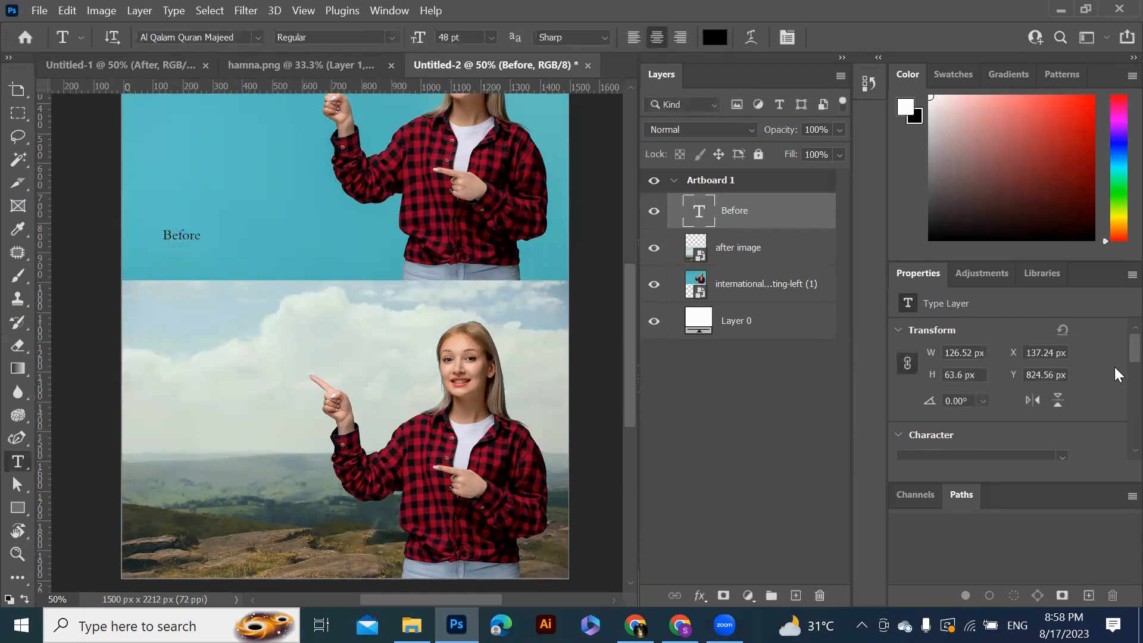
Set the Before label's font size to 120 pt
scroll(1114, 367, "down", 3)
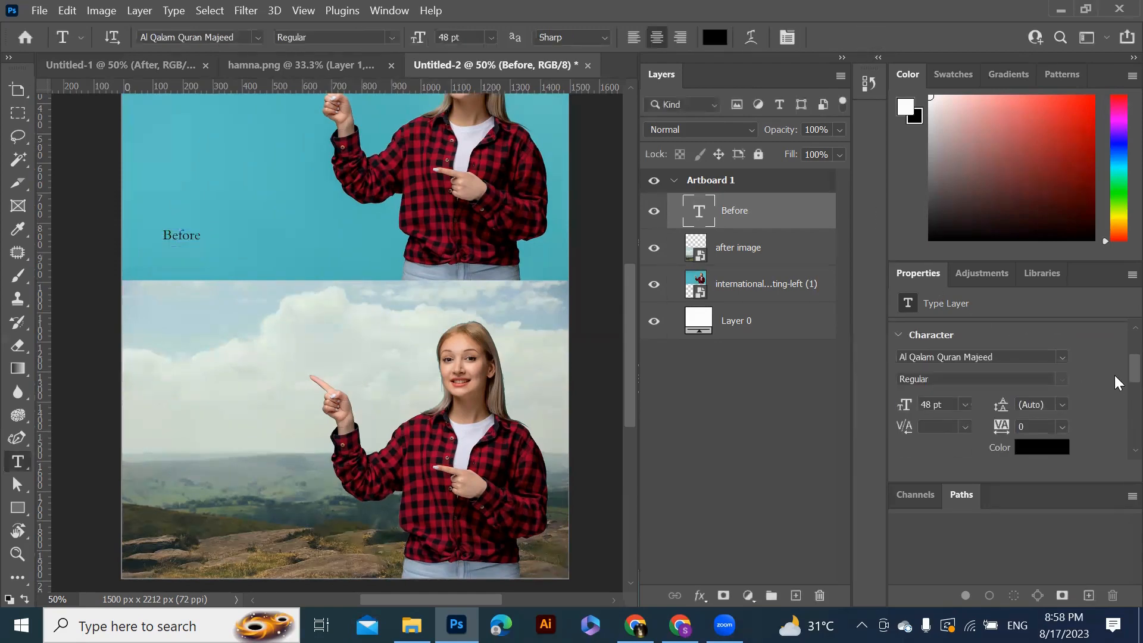
left_click(963, 403)
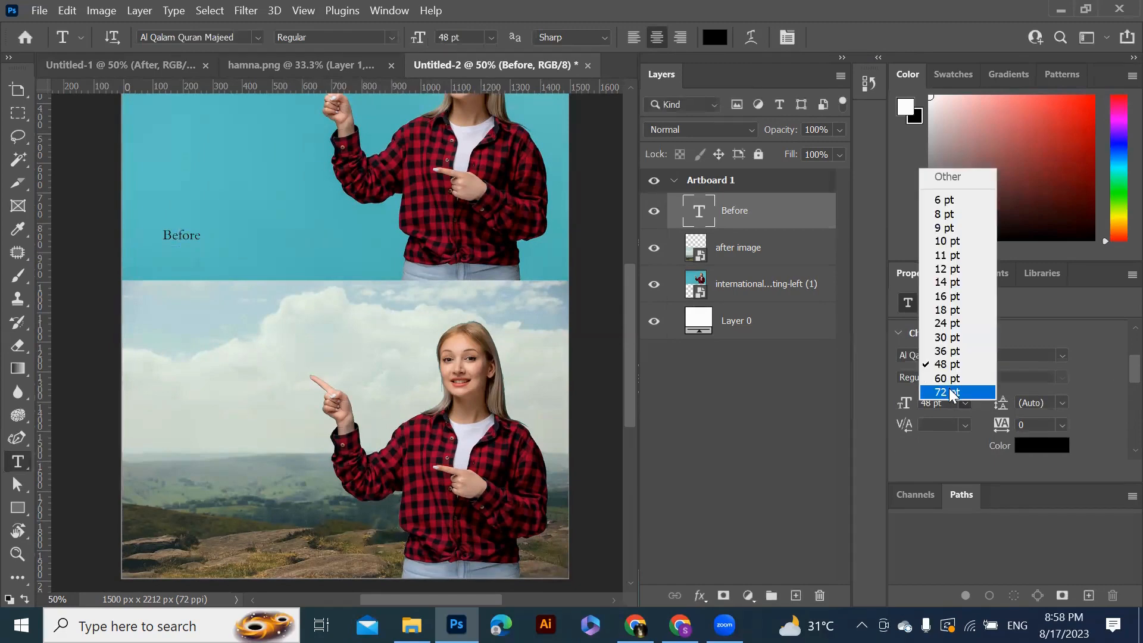
left_click(953, 392)
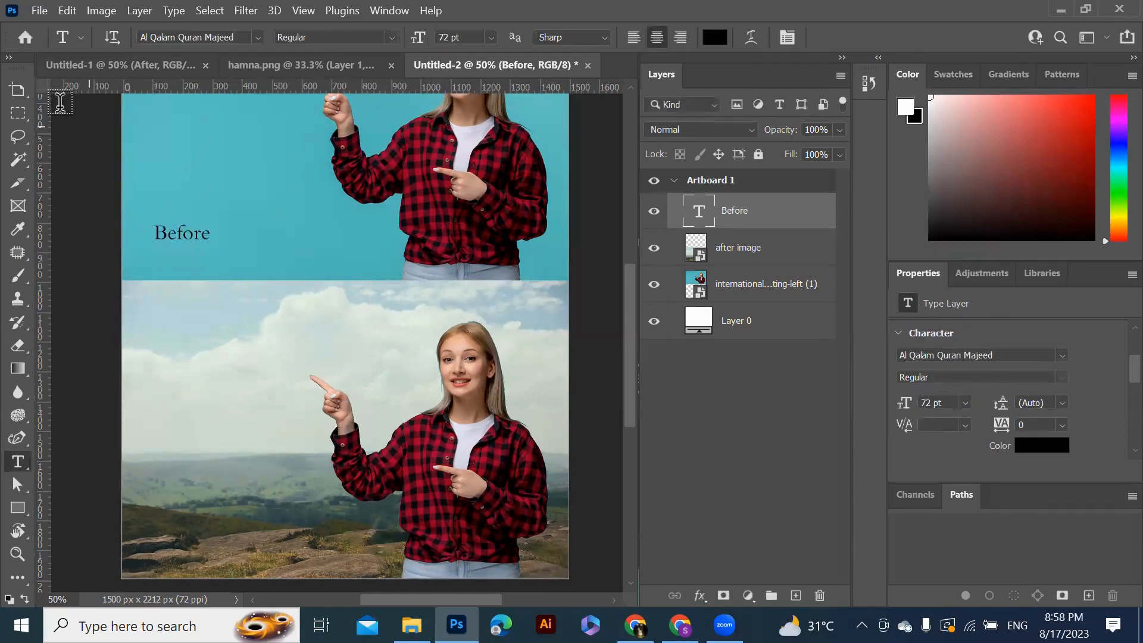
left_click(18, 90)
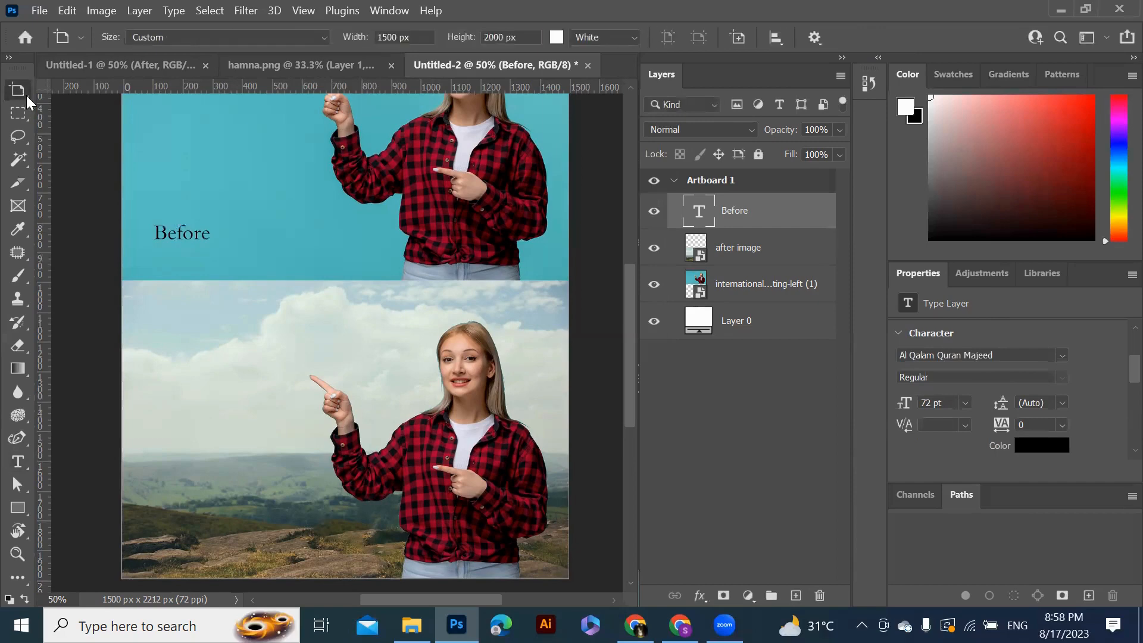
right_click(27, 95)
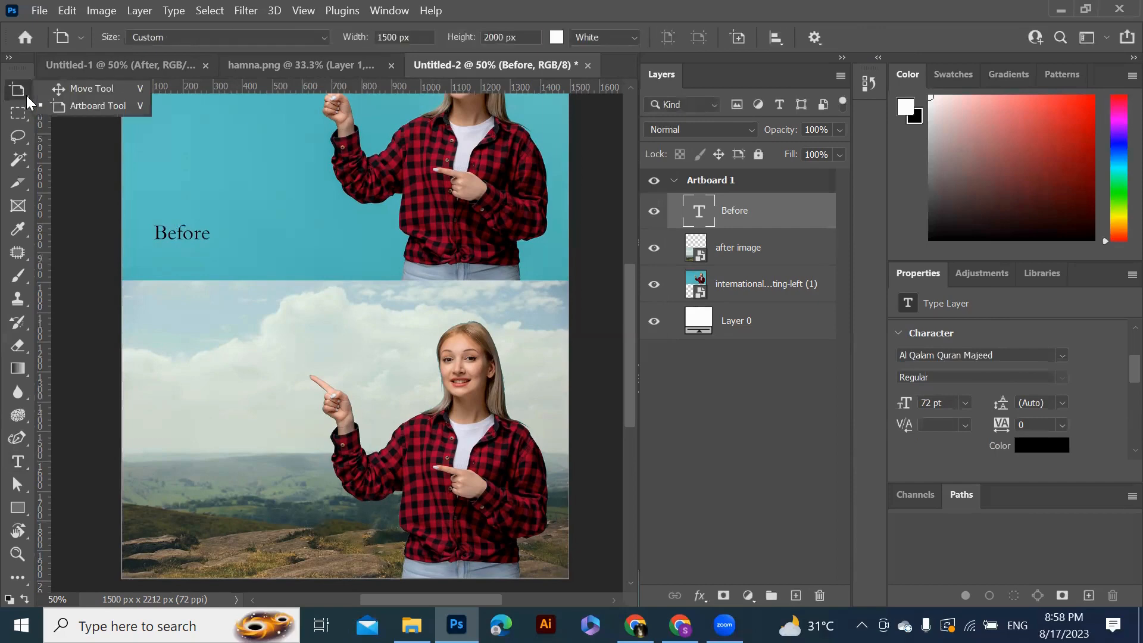
left_click(99, 90)
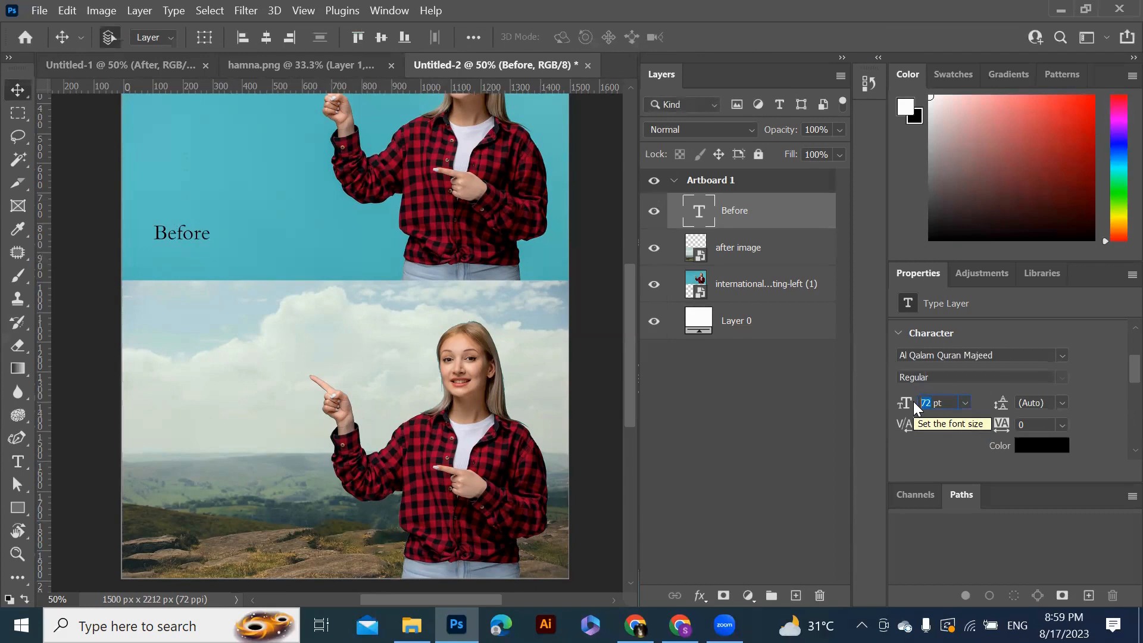
type("120")
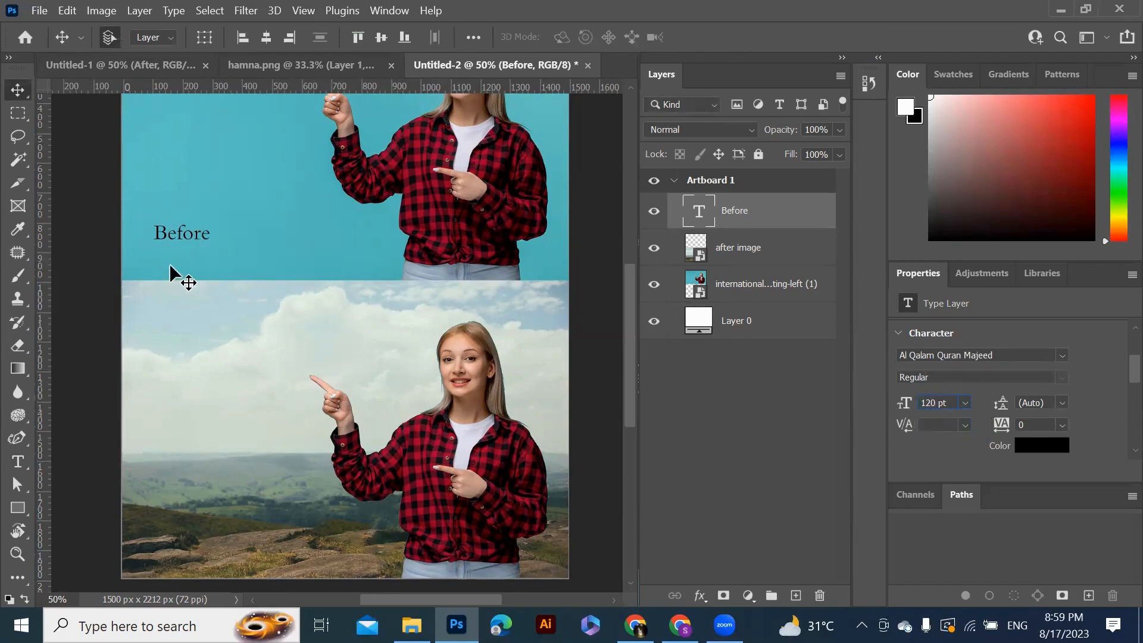
Move the Before label slightly to the right
left_click_drag(194, 239, 219, 236)
key("ctrl")
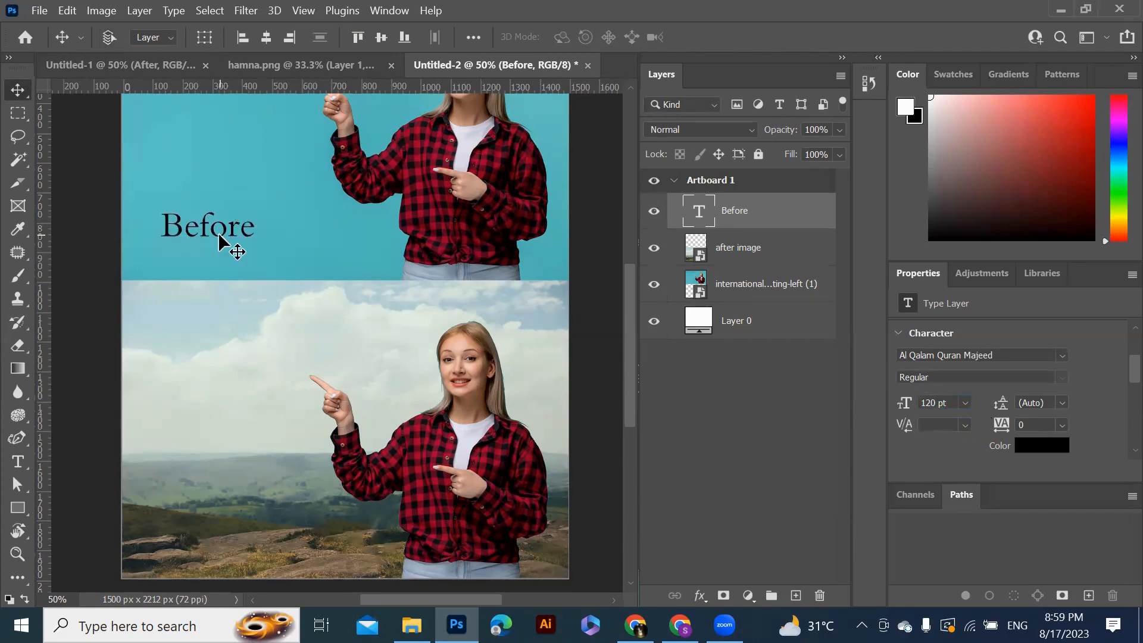
Duplicate the Before label onto the lower photo and change the copy's text to After
left_click_drag(217, 232, 216, 549)
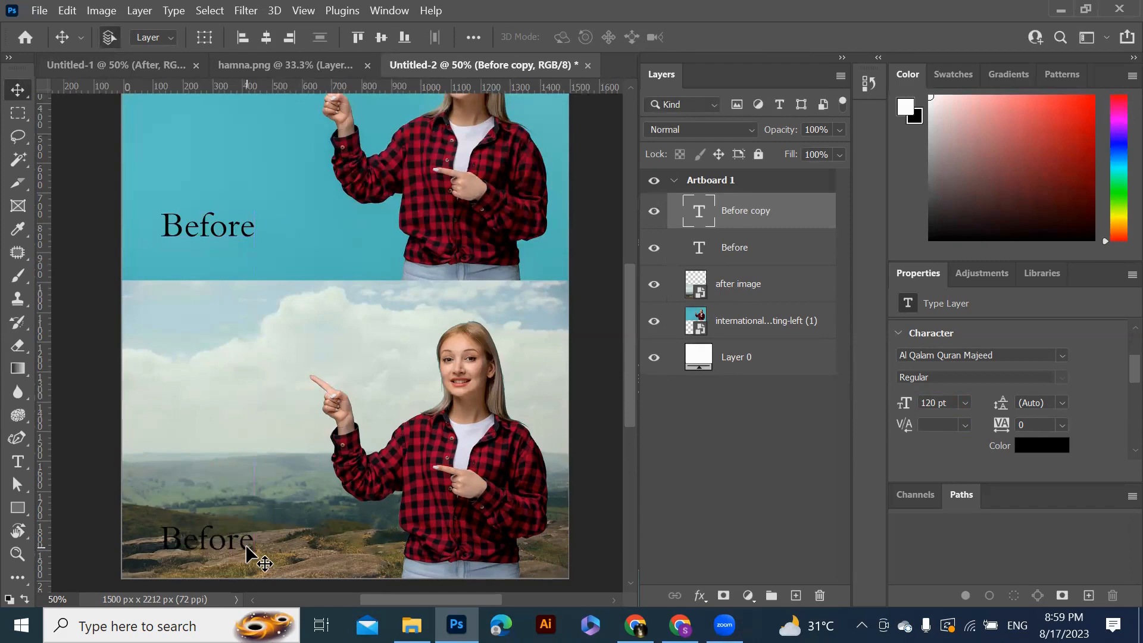
double_click(247, 542)
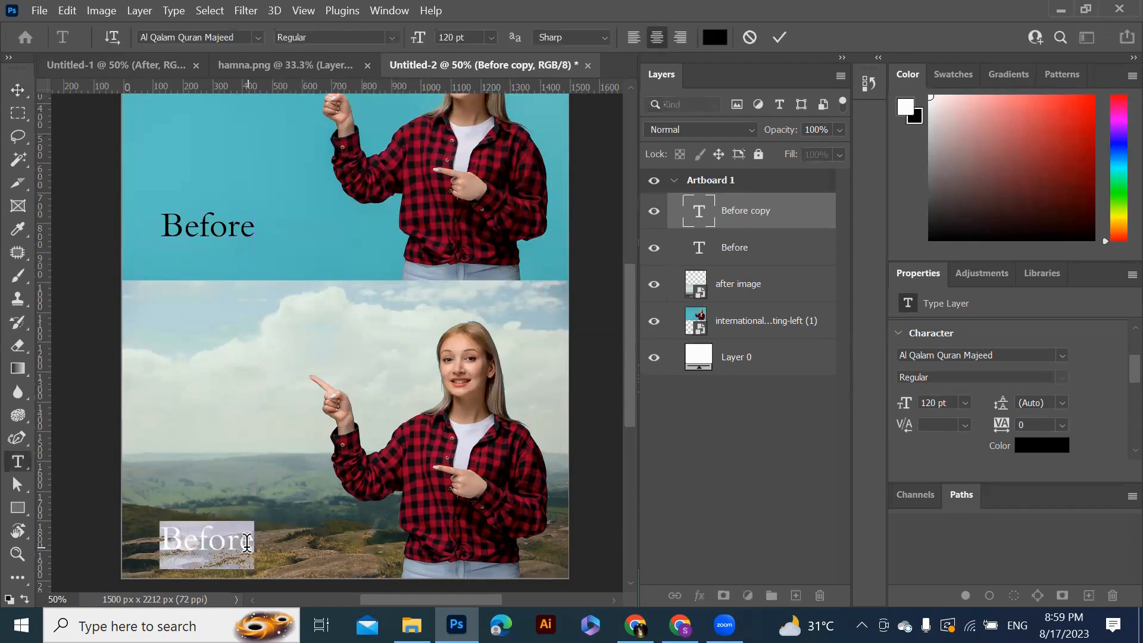
type("A")
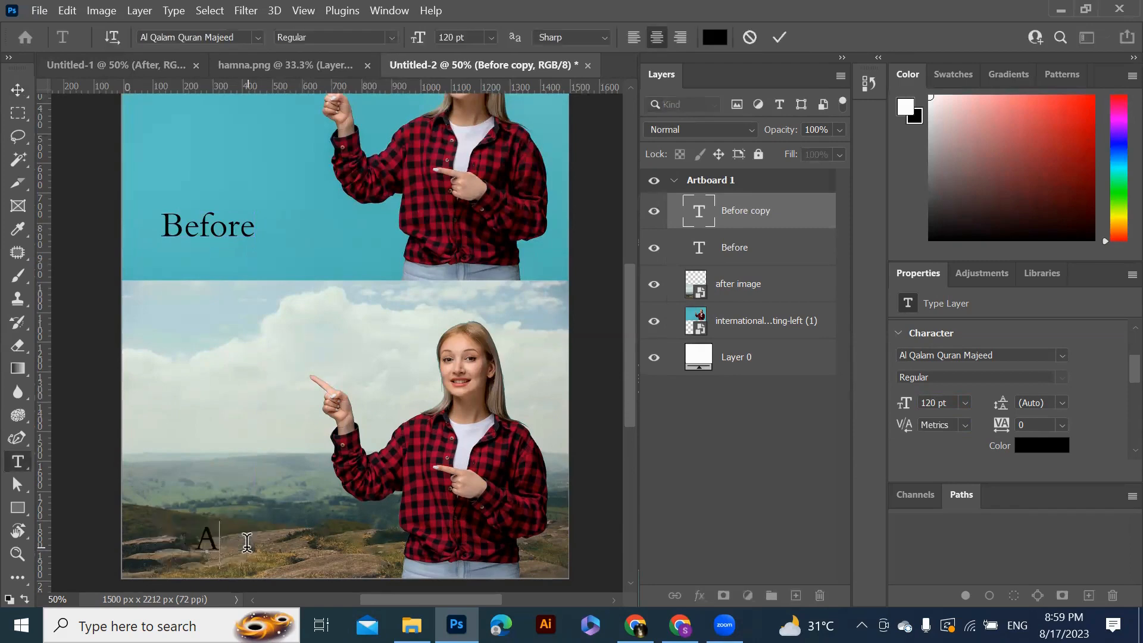
type("fter")
left_click(780, 37)
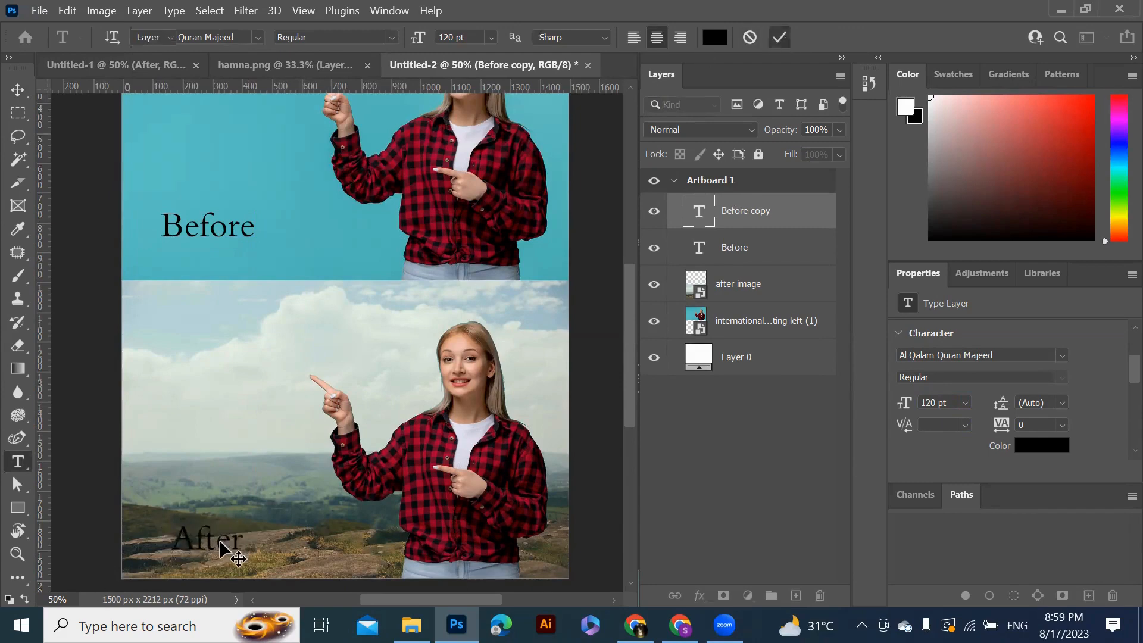
key("v")
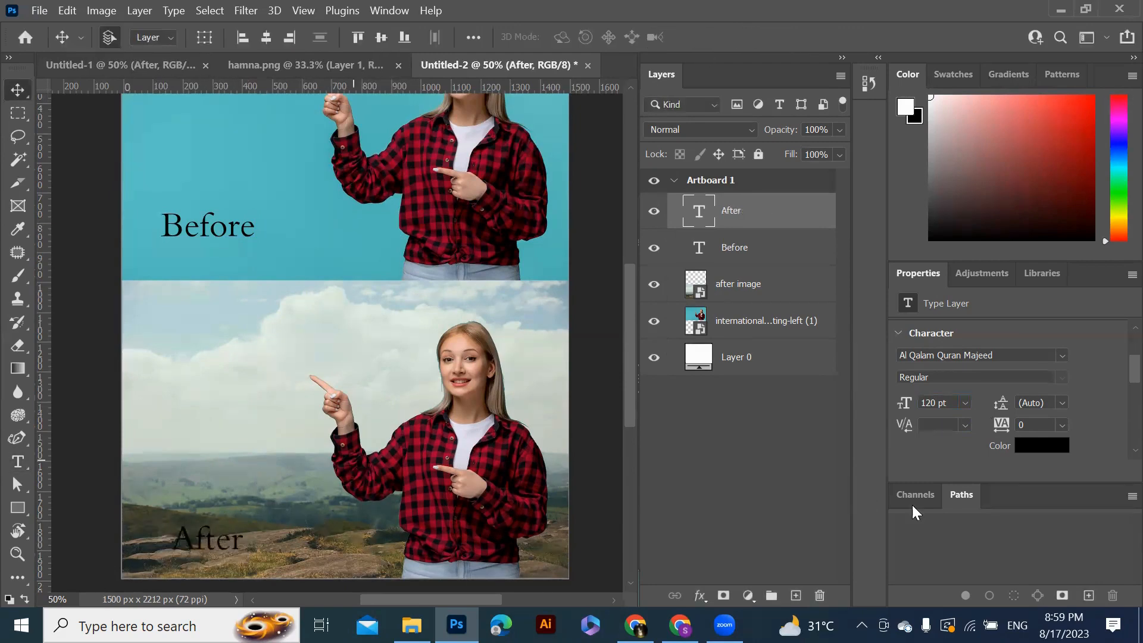
Set the After label's text colour to white, ffffff
left_click(1036, 448)
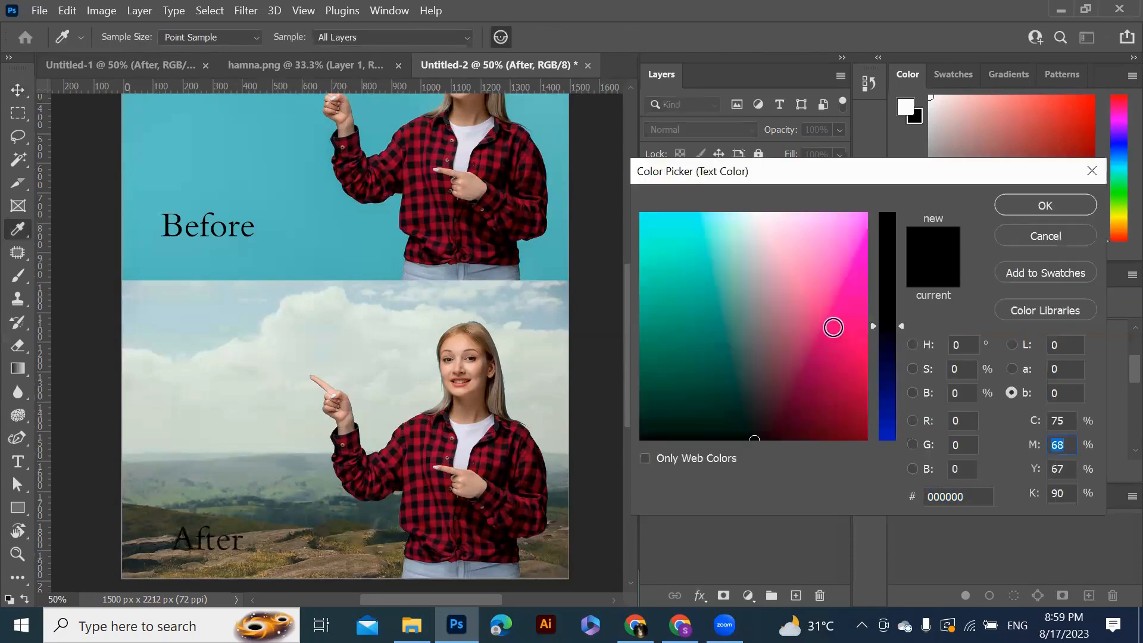
left_click_drag(770, 242, 735, 212)
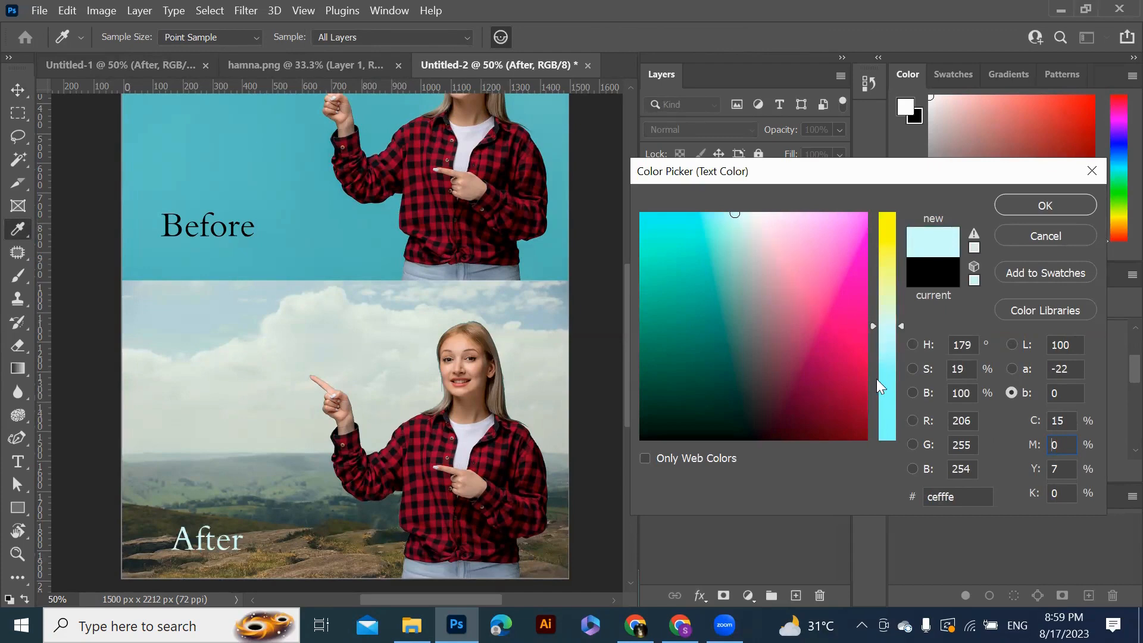
left_click(752, 222)
left_click_drag(753, 222, 756, 198)
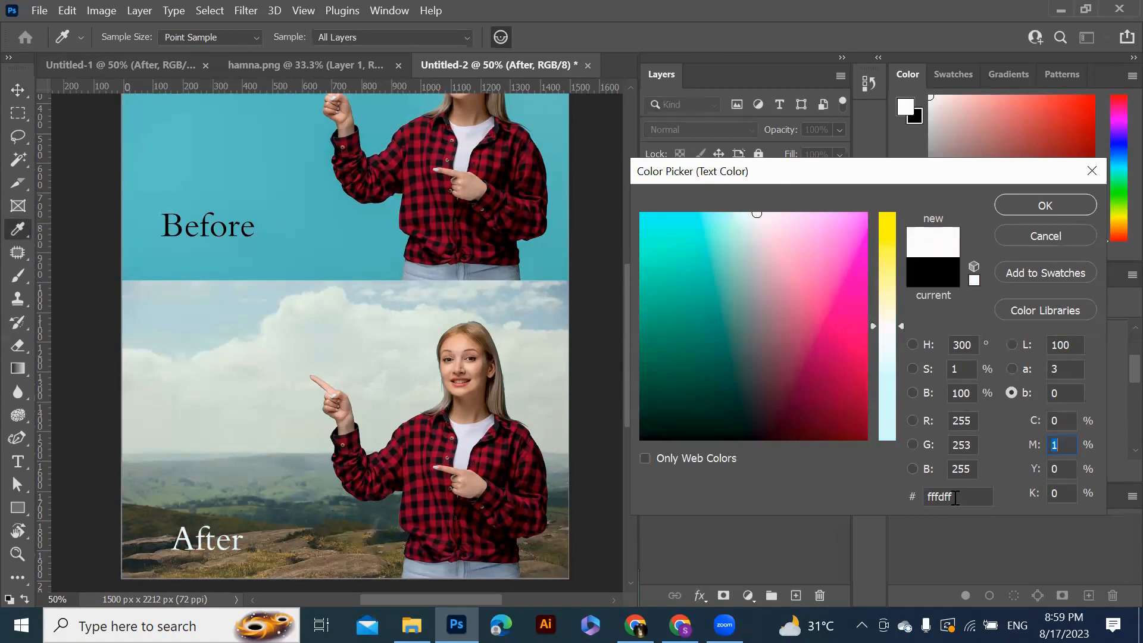
left_click_drag(955, 497, 891, 497)
type("ffffffff")
left_click(1054, 209)
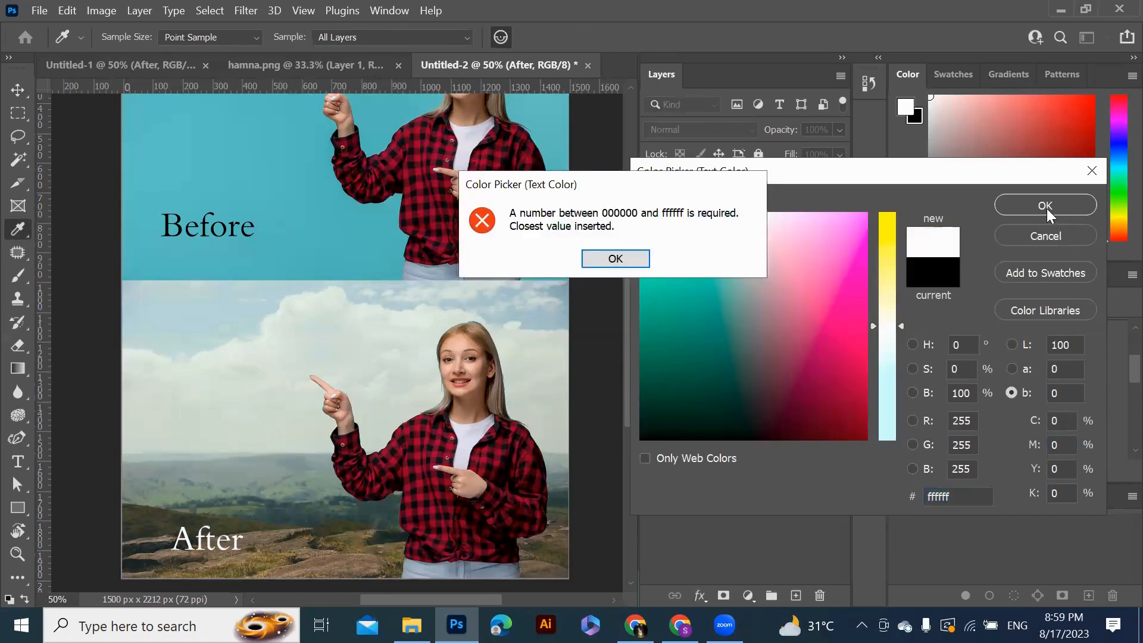
left_click(615, 259)
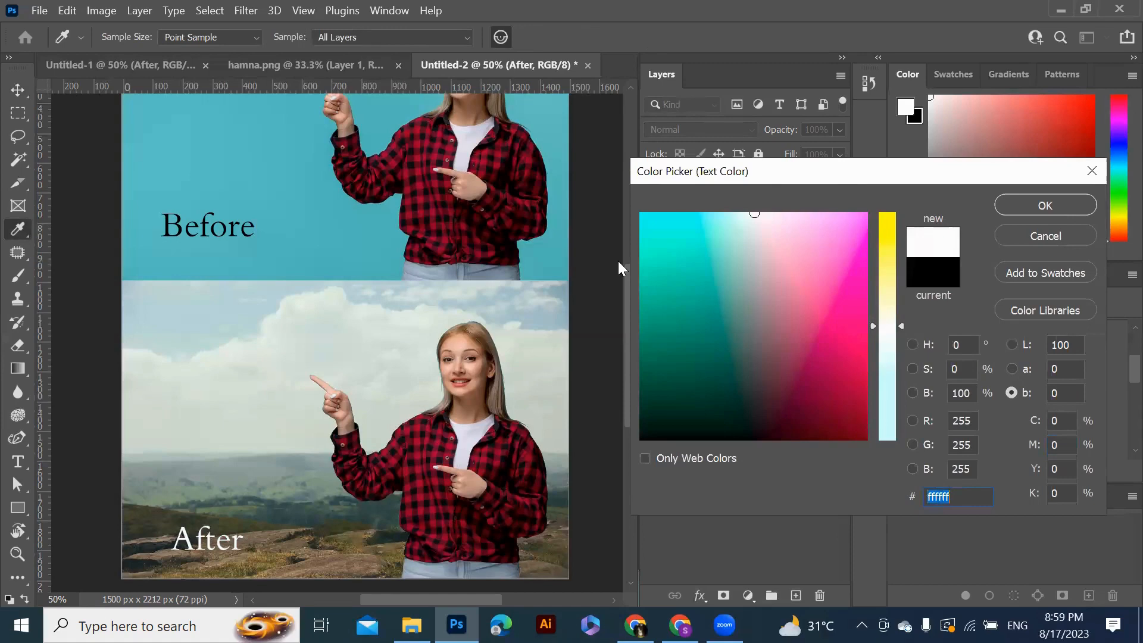
left_click(1046, 206)
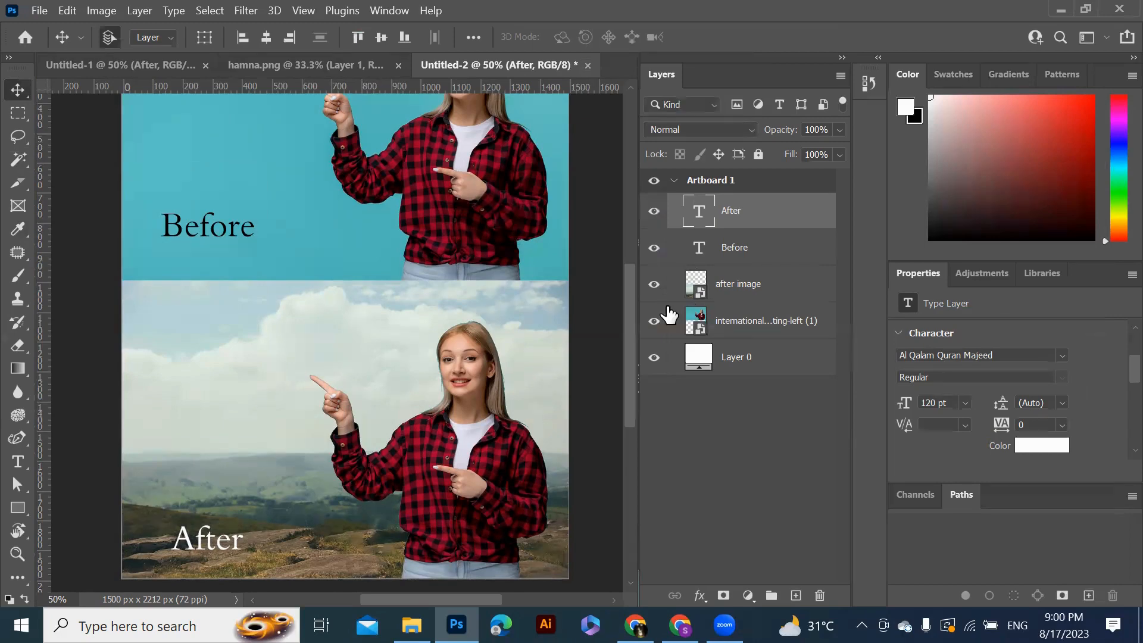
Close the composite document without saving
scroll(627, 334, "up", 3)
scroll(626, 337, "down", 3)
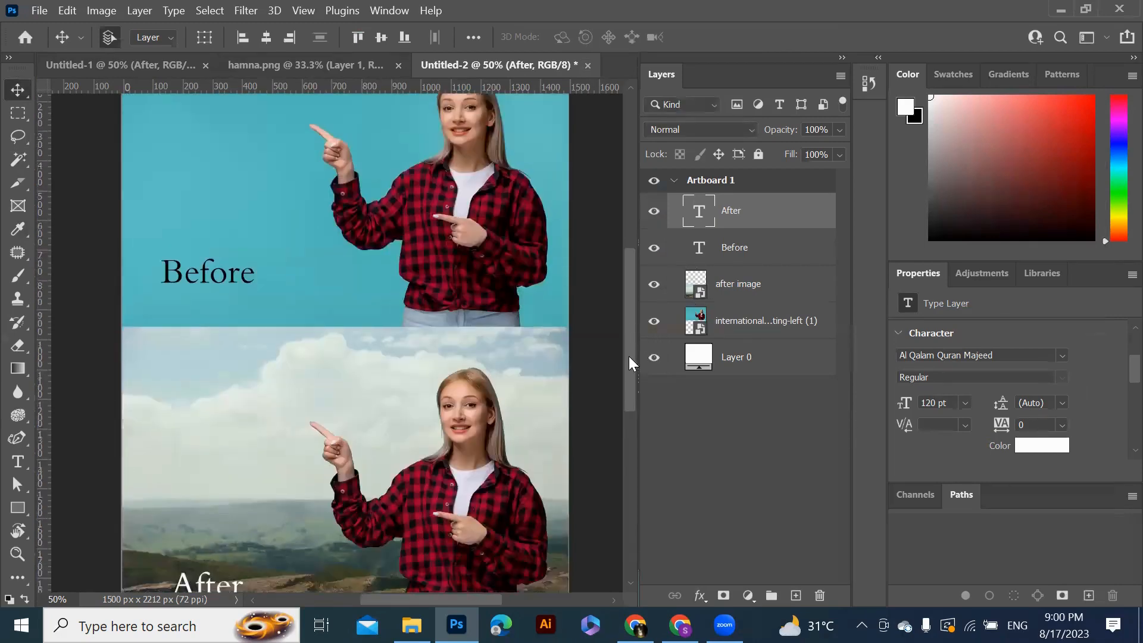
left_click(586, 63)
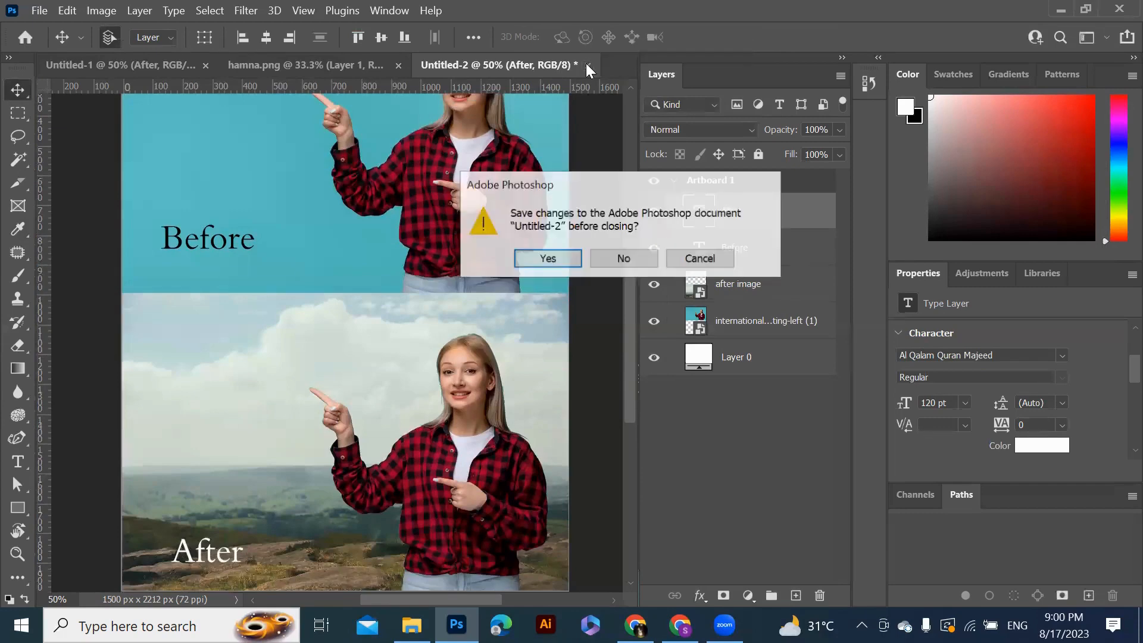
left_click(624, 259)
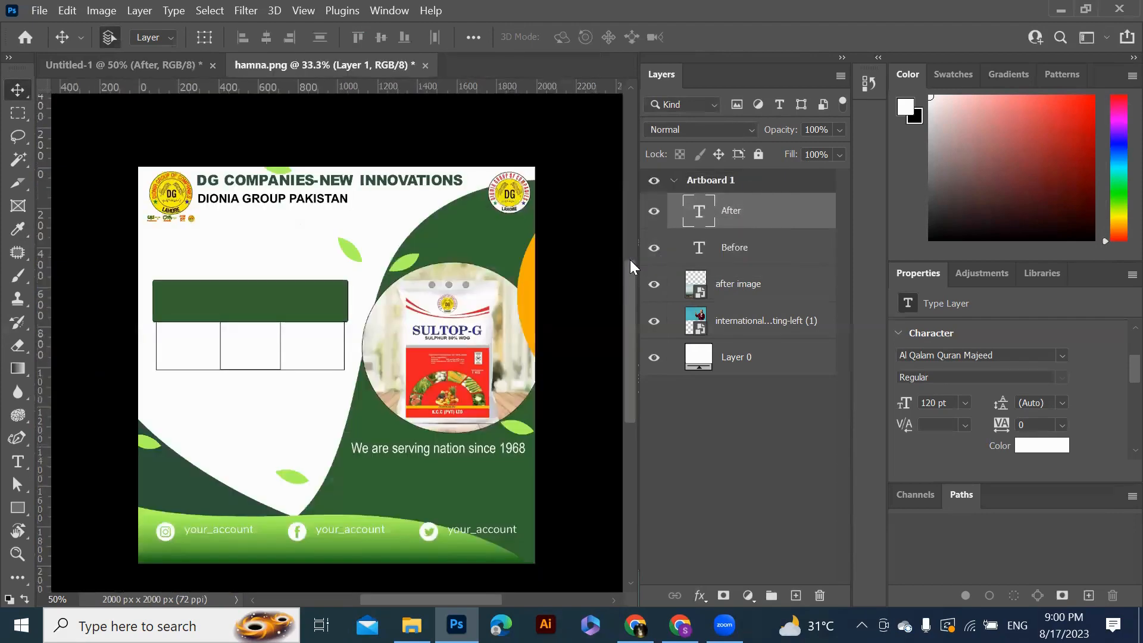
Open the child-pajama image from Downloads and unlock its background layer
left_click(41, 11)
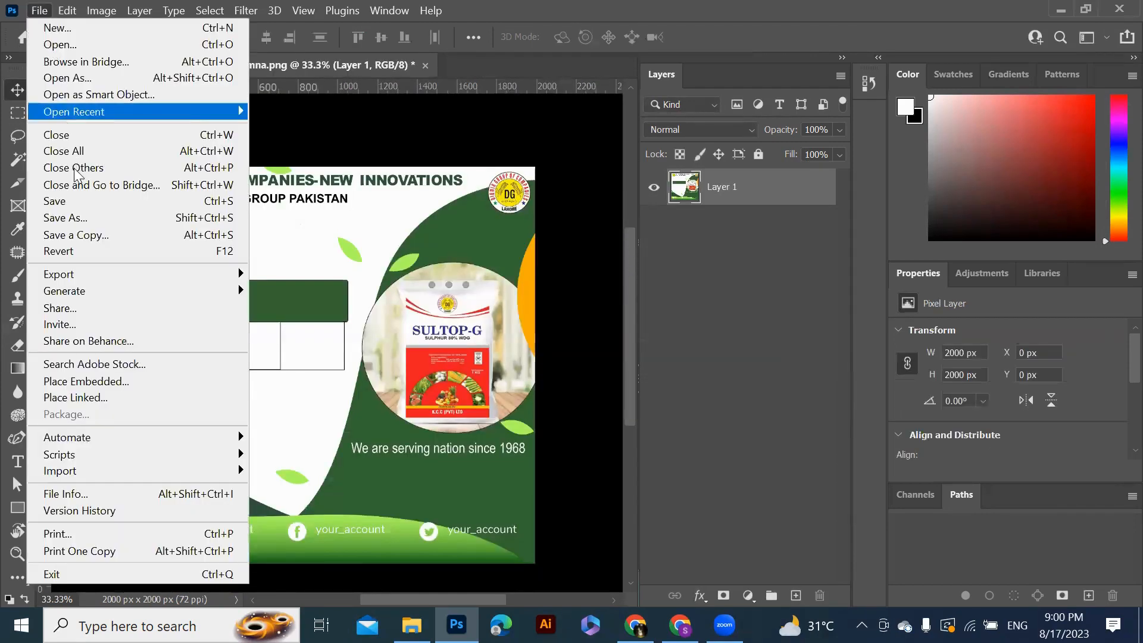
mouse_move(94, 296)
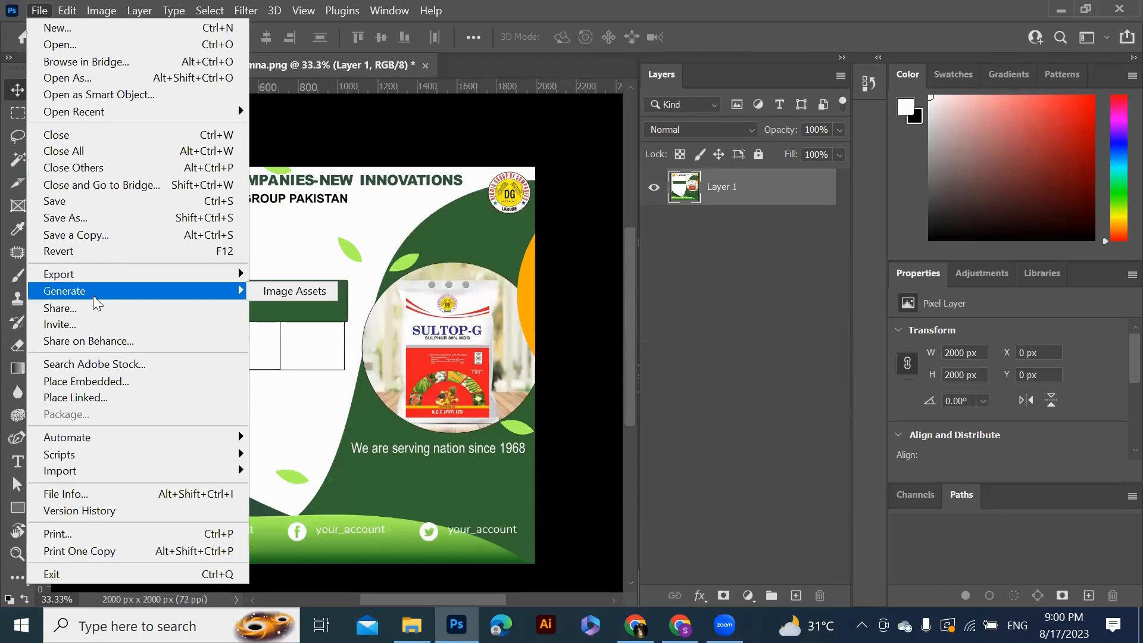
left_click(94, 42)
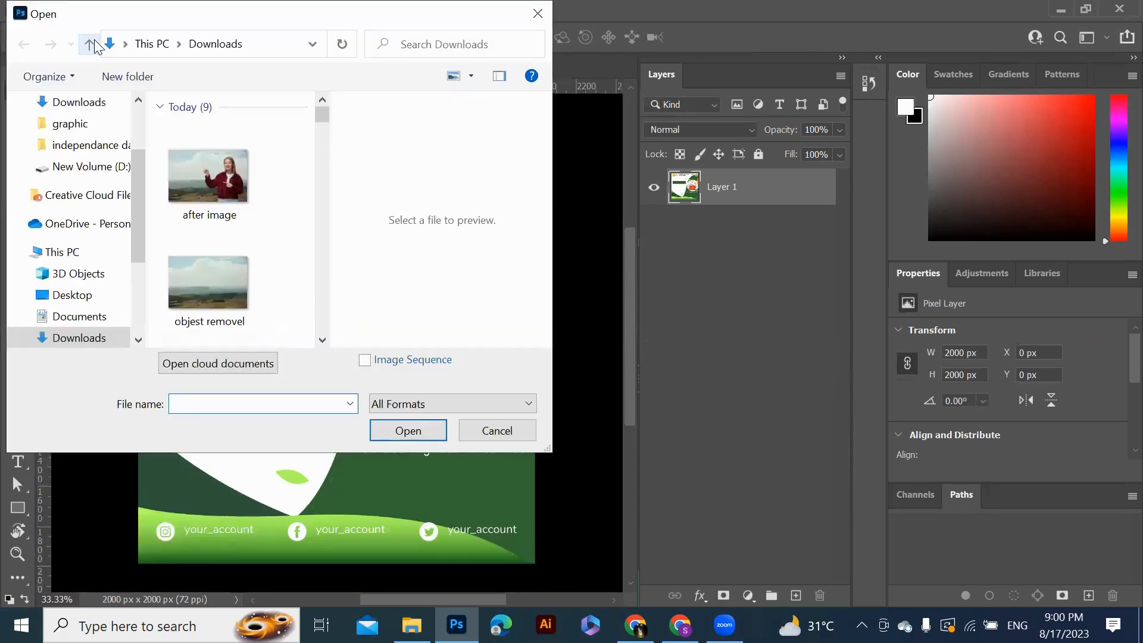
left_click(322, 340)
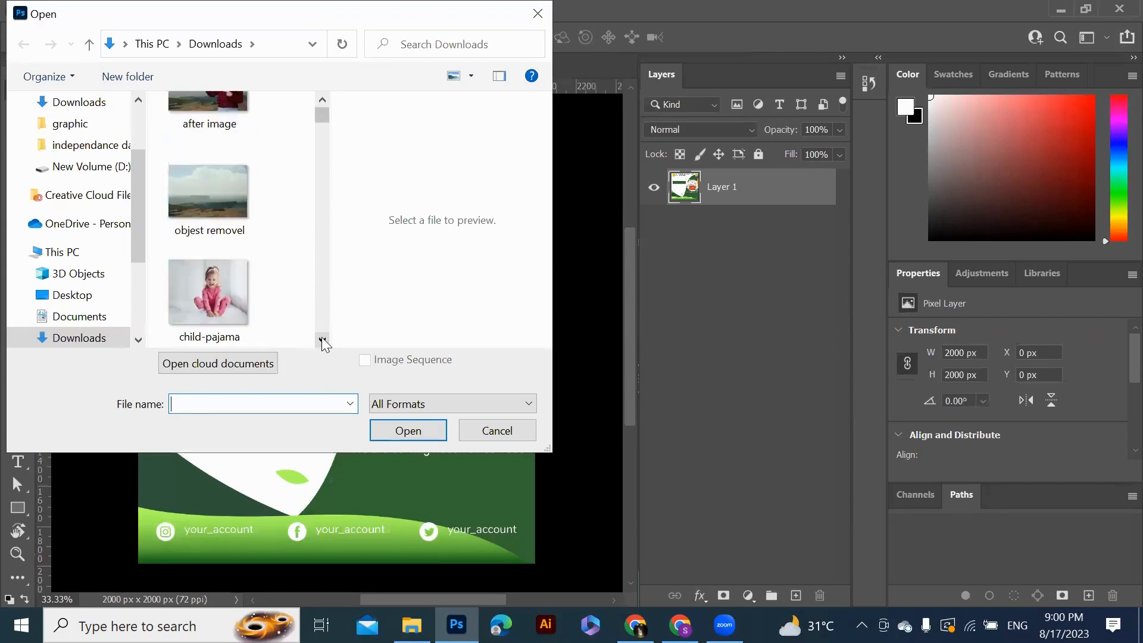
left_click(322, 340)
left_click(322, 340)
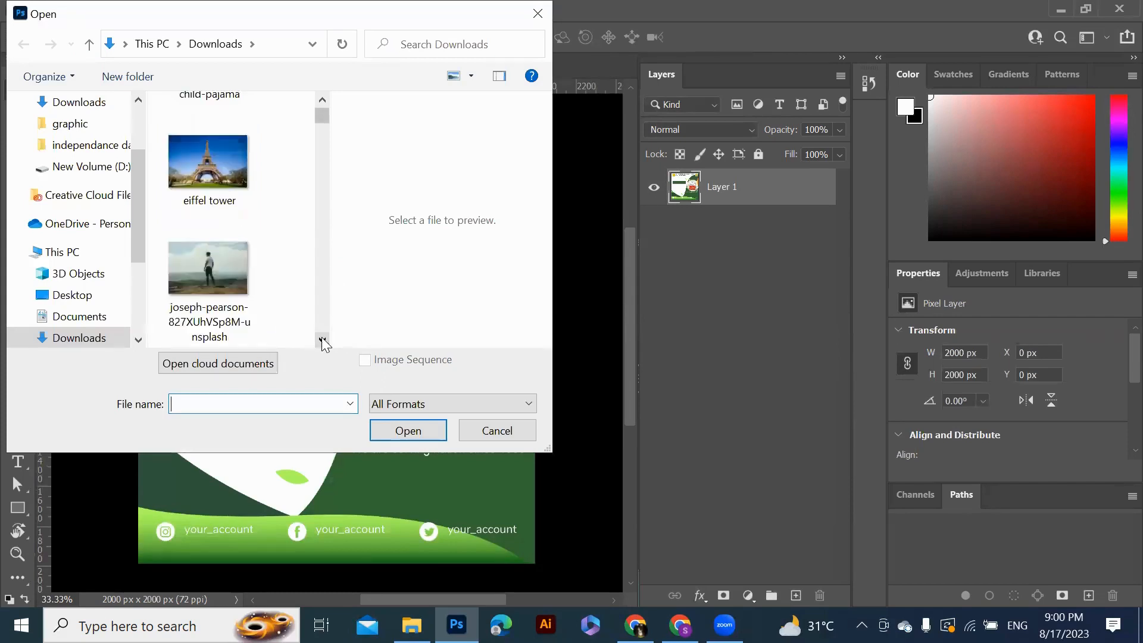
left_click(322, 340)
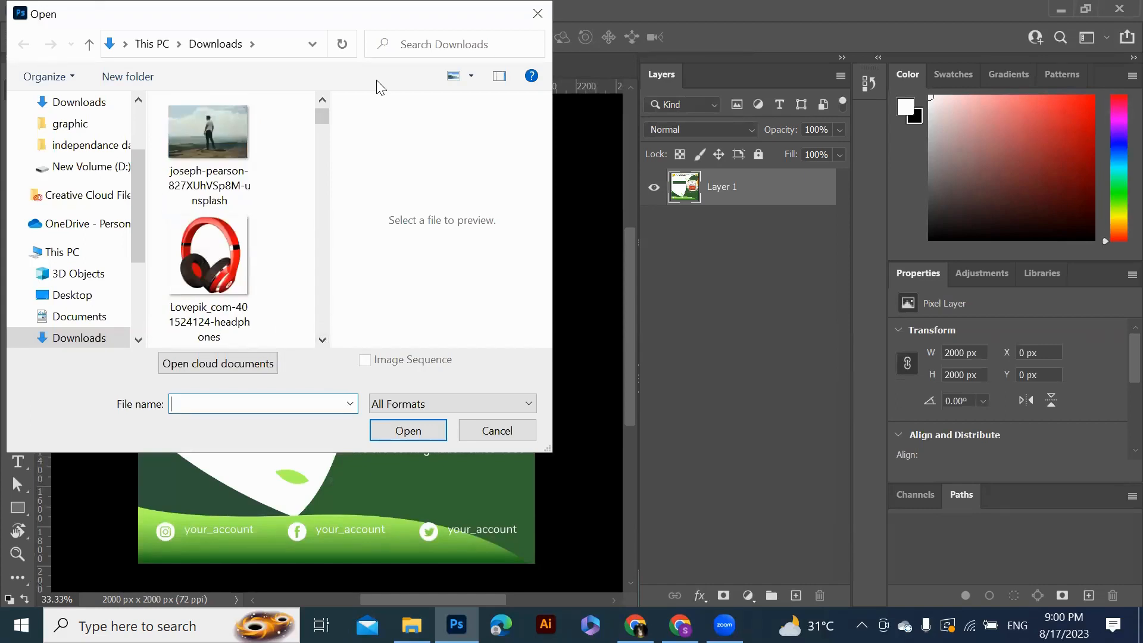
scroll(323, 119, "up", 2)
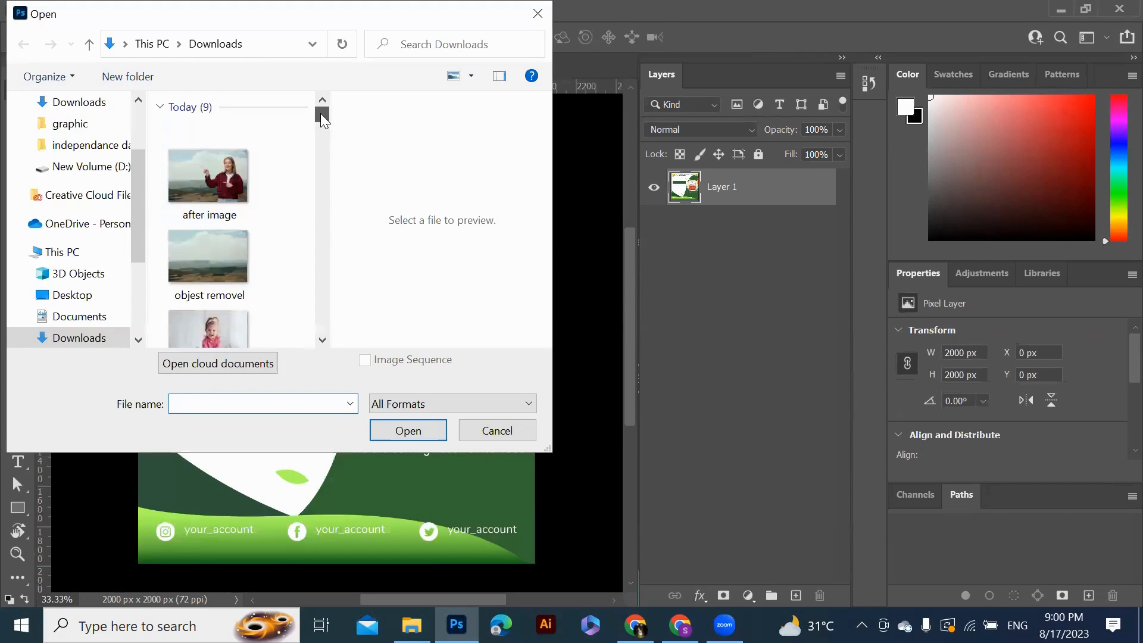
left_click(322, 340)
left_click(223, 301)
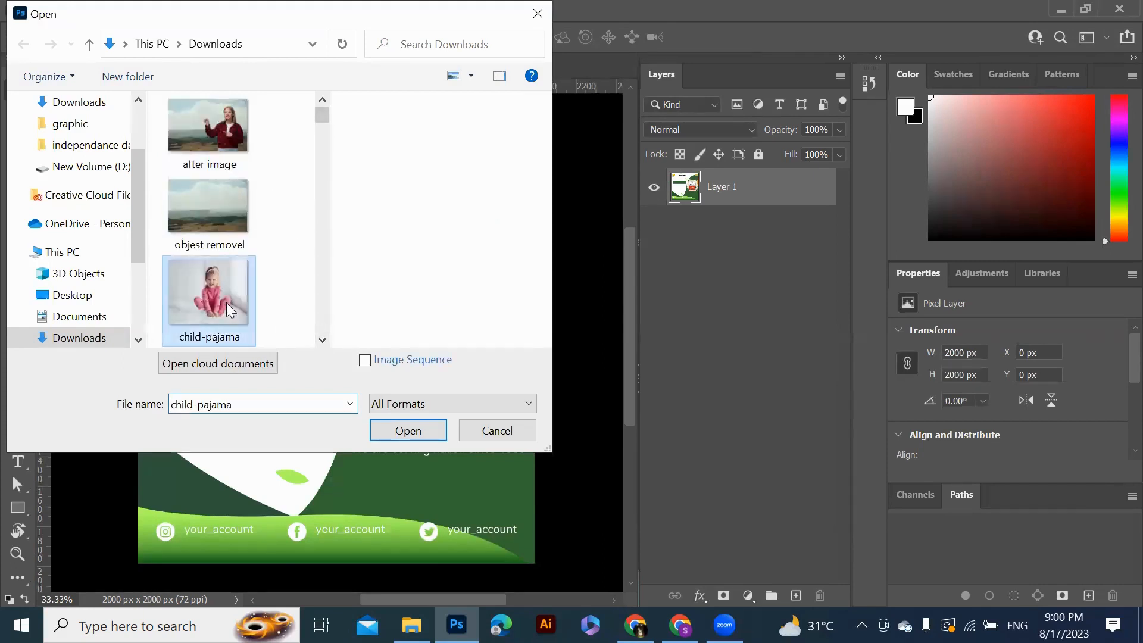
left_click(408, 430)
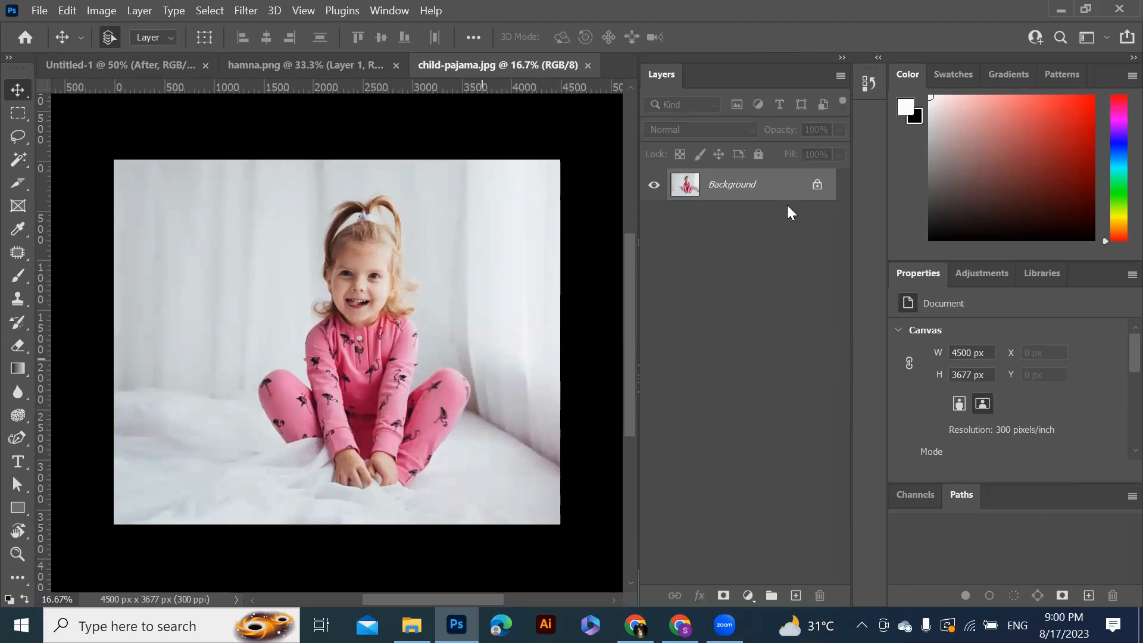
left_click(818, 185)
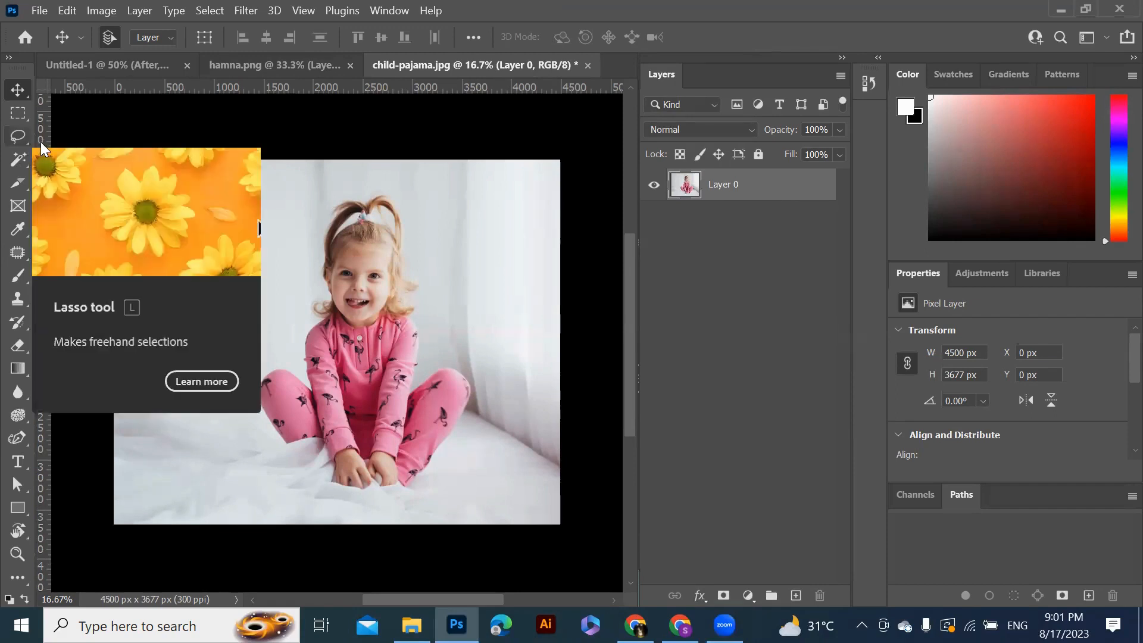
Open the after image photo from Downloads and unlock its background layer
left_click(39, 10)
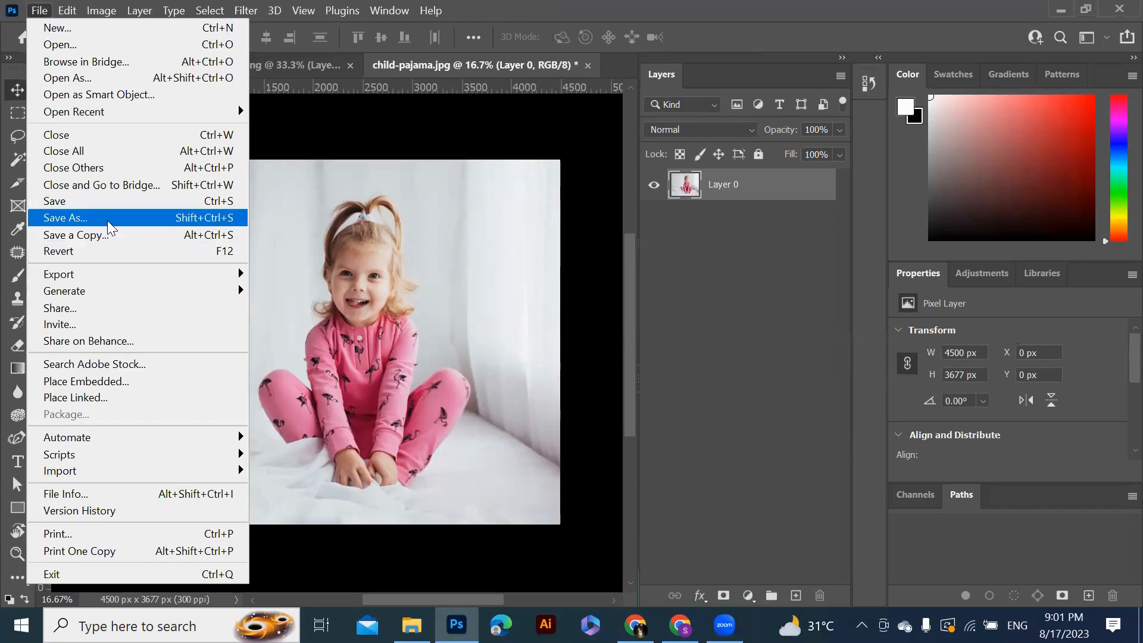
left_click(94, 50)
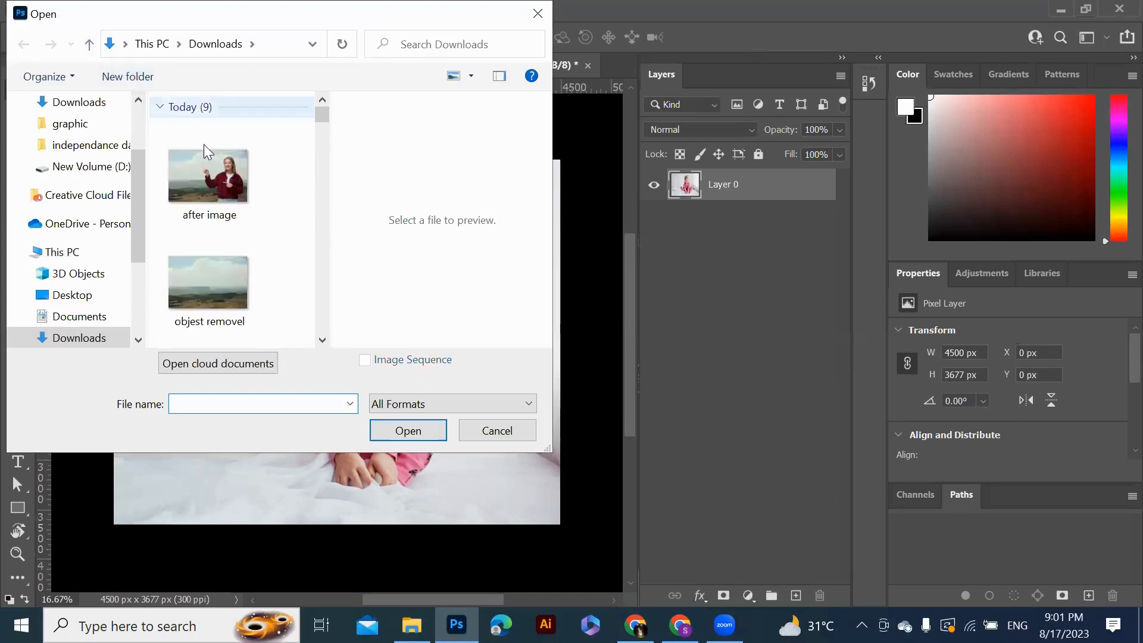
left_click(224, 176)
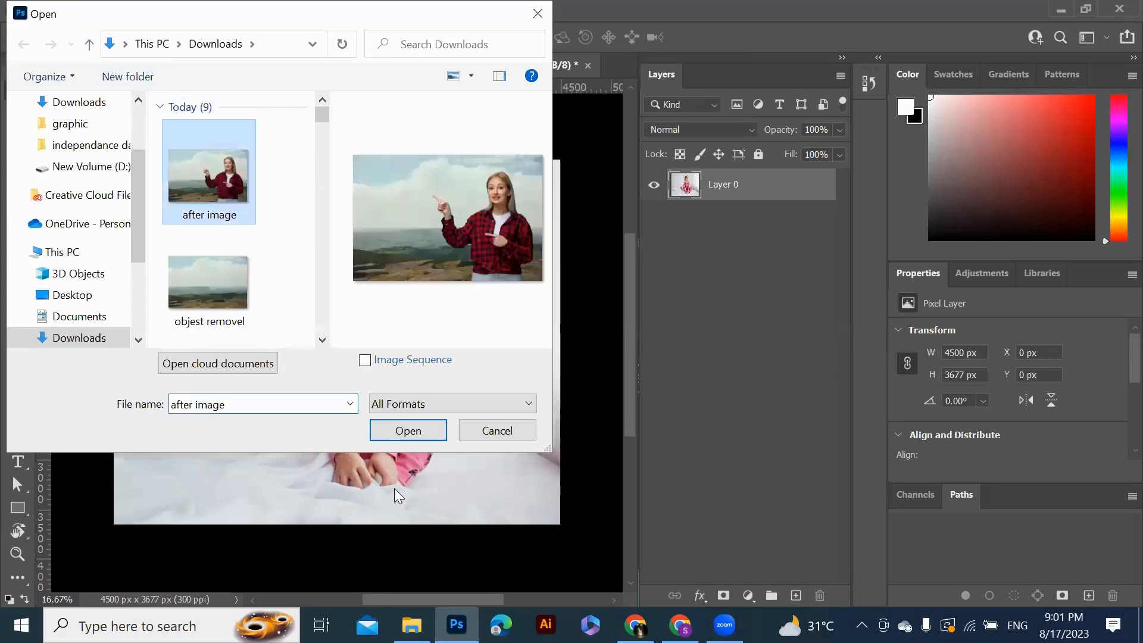
left_click(408, 431)
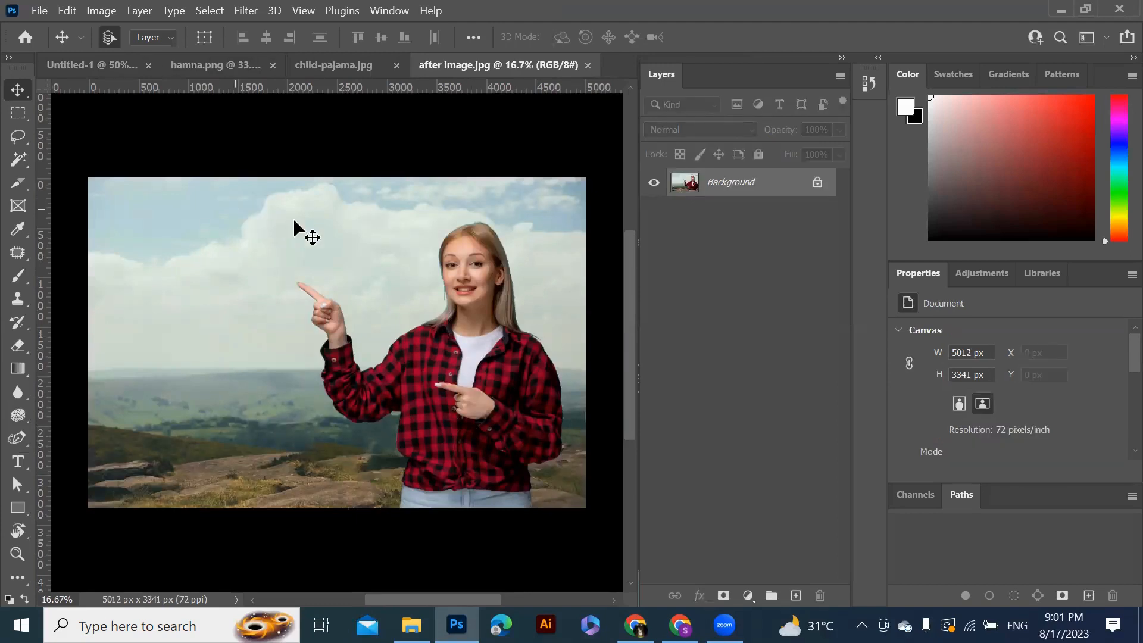
left_click(816, 185)
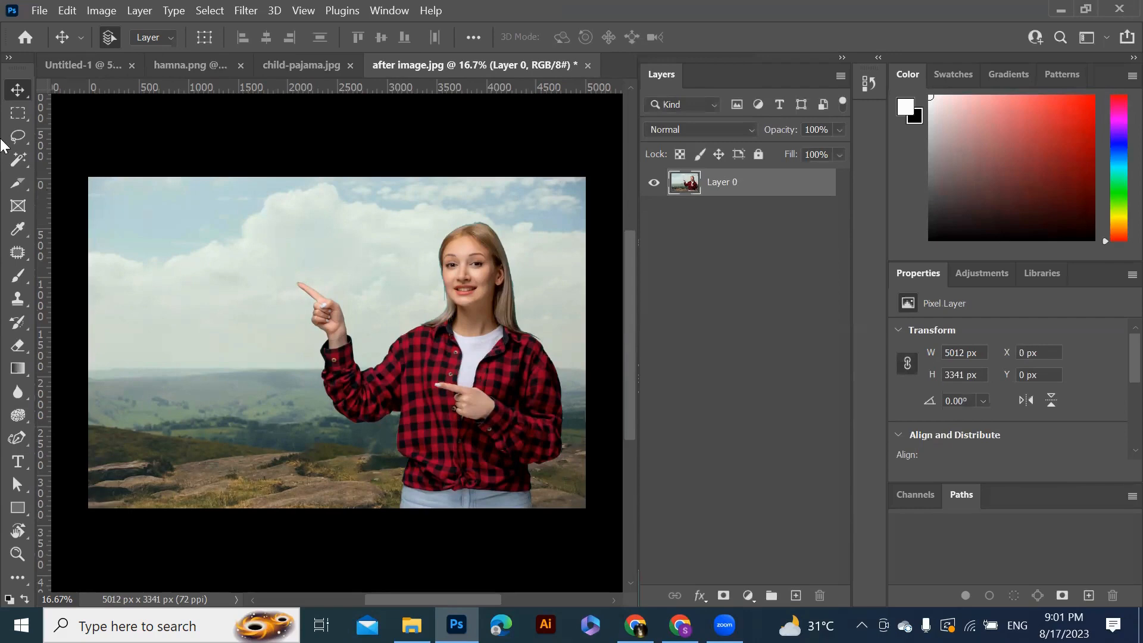
Select the woman with the Object Selection Tool's Select Subject
left_click(27, 159)
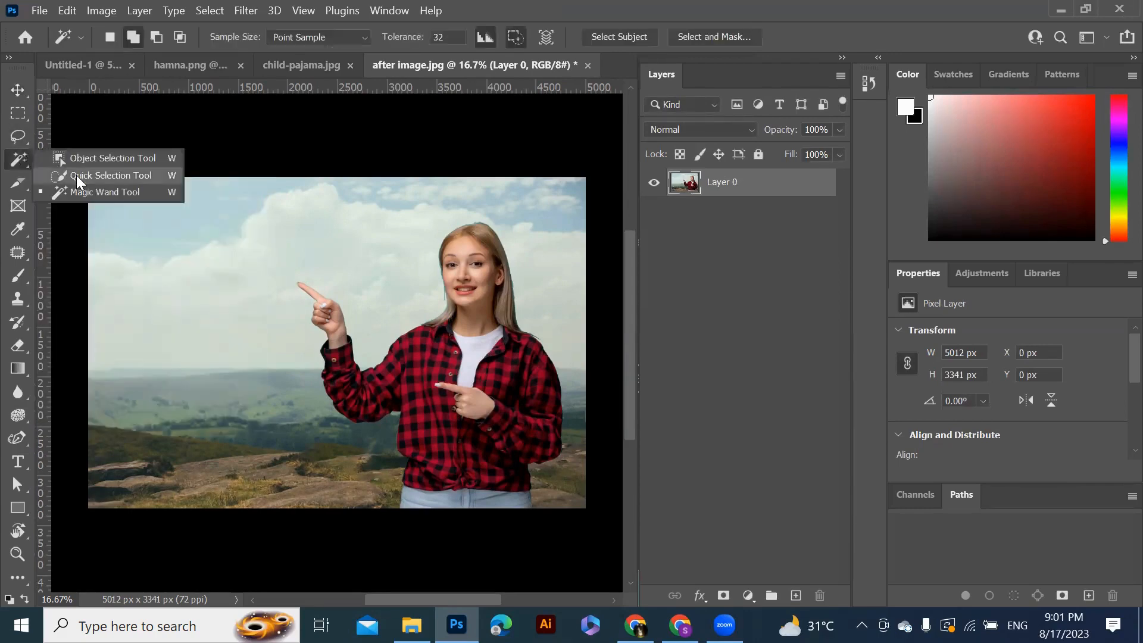
left_click(133, 157)
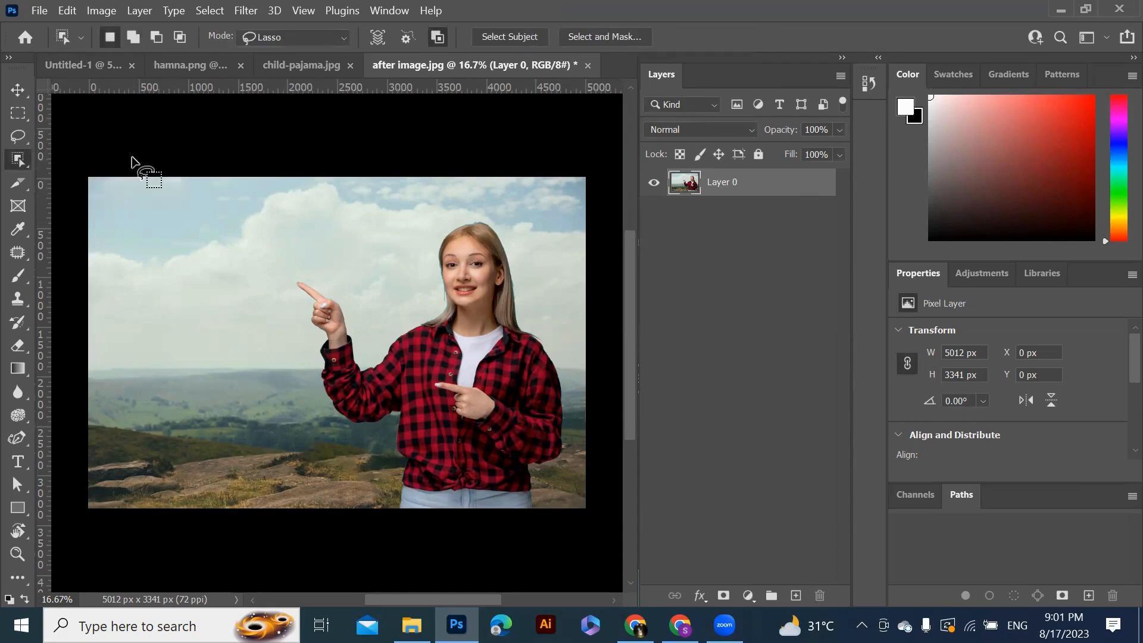
left_click(518, 38)
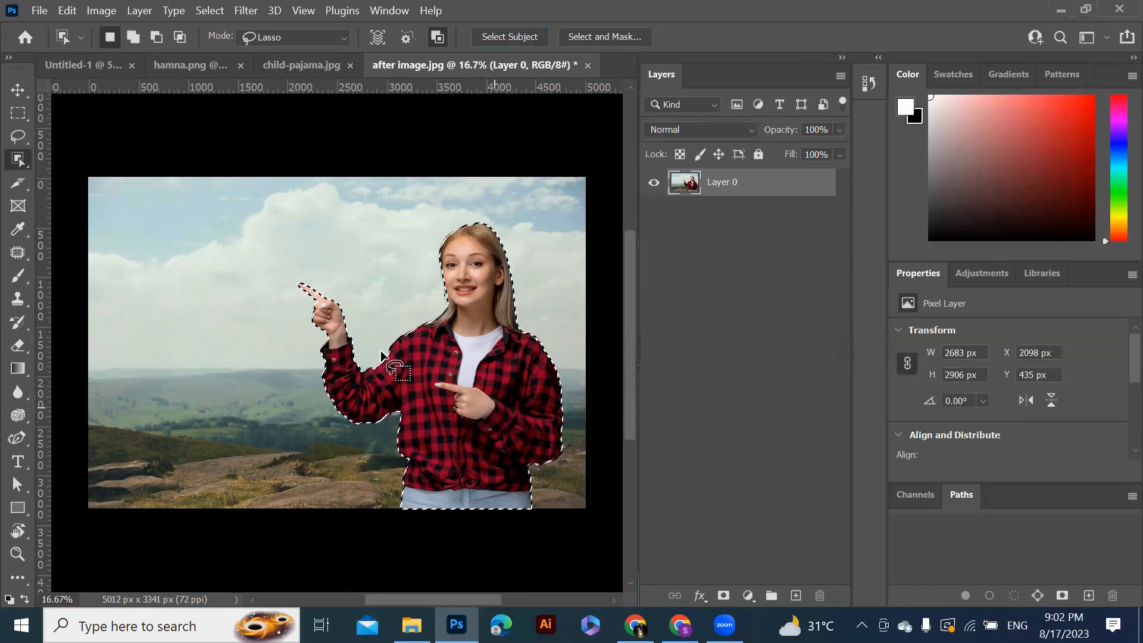
key("ctrl+d")
left_click(19, 90)
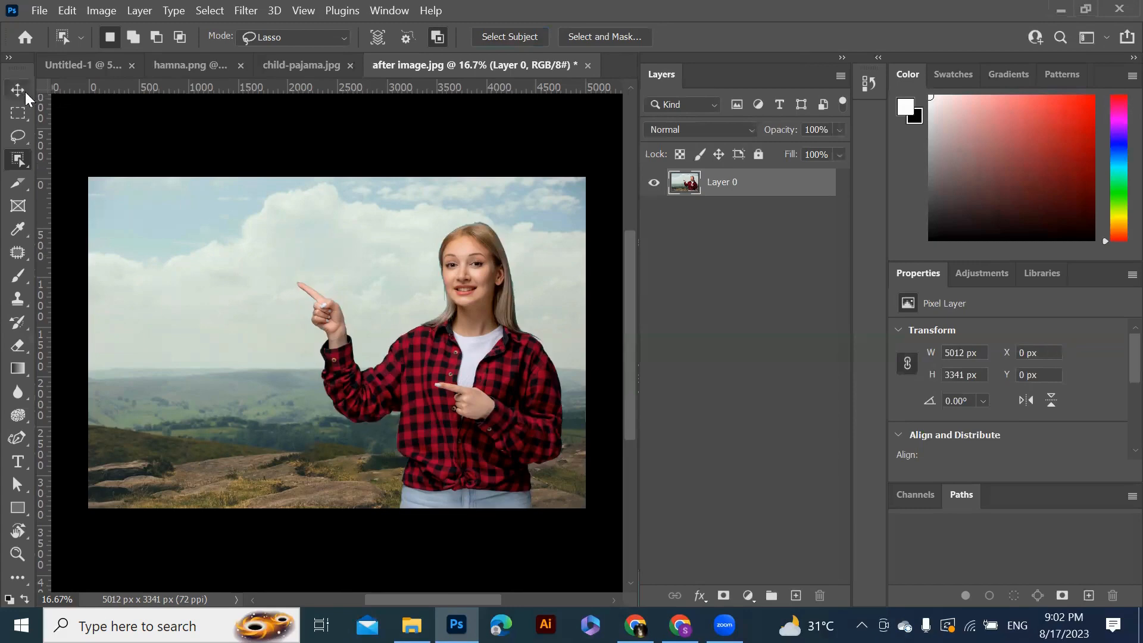
left_click_drag(478, 420, 455, 356)
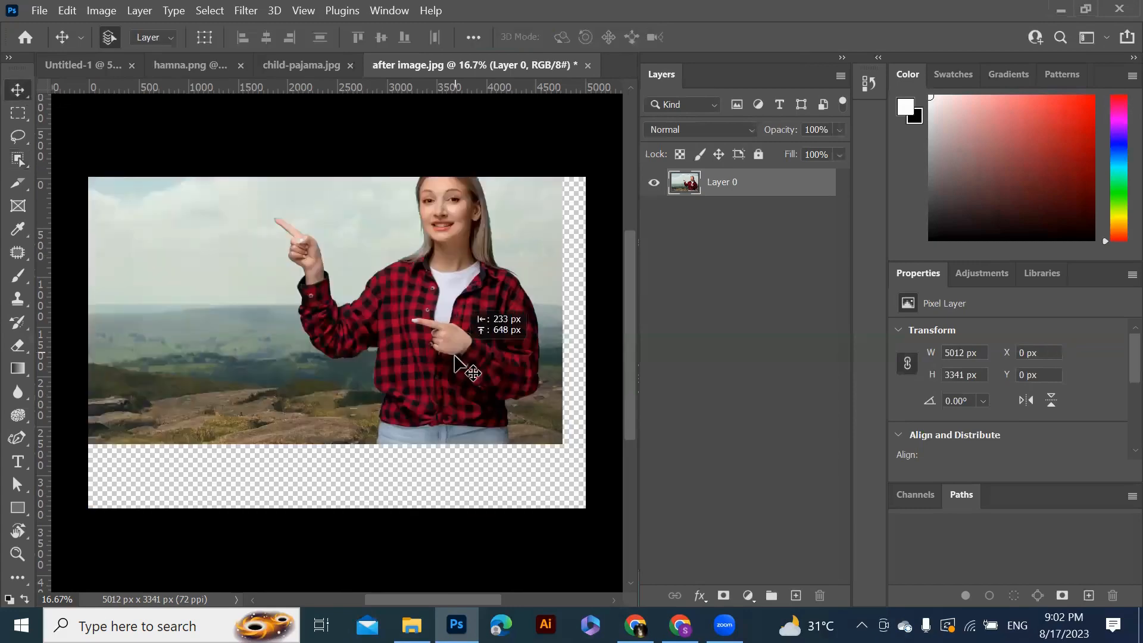
key("ctrl+z")
key("ctrl+z")
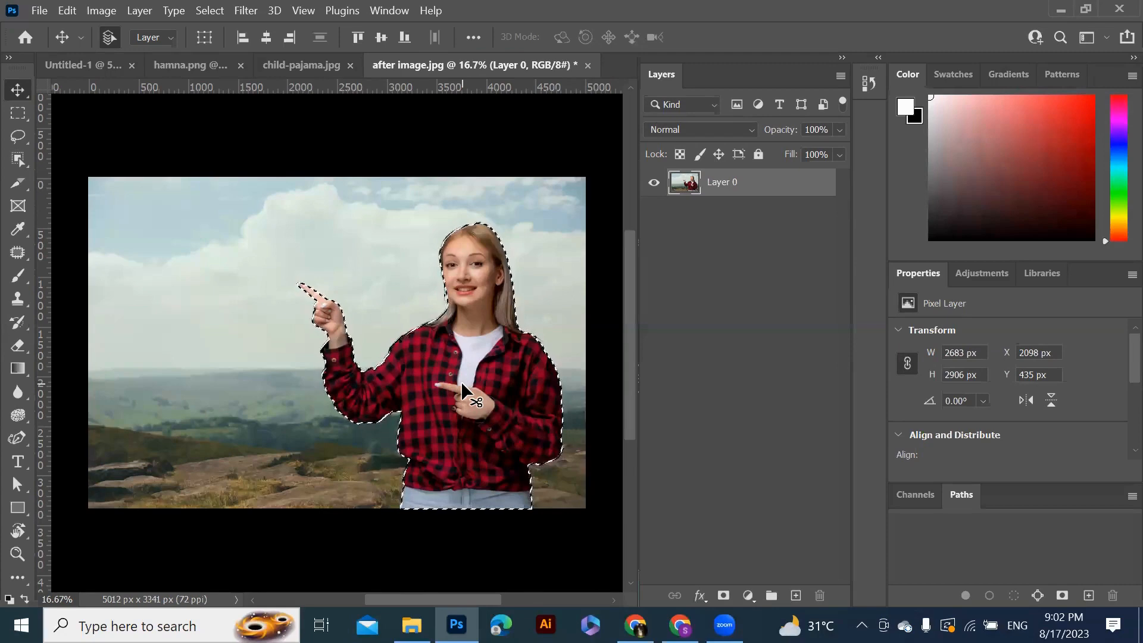
Create a new 1500 × 1500 px document at 72 ppi with a white background
left_click(93, 68)
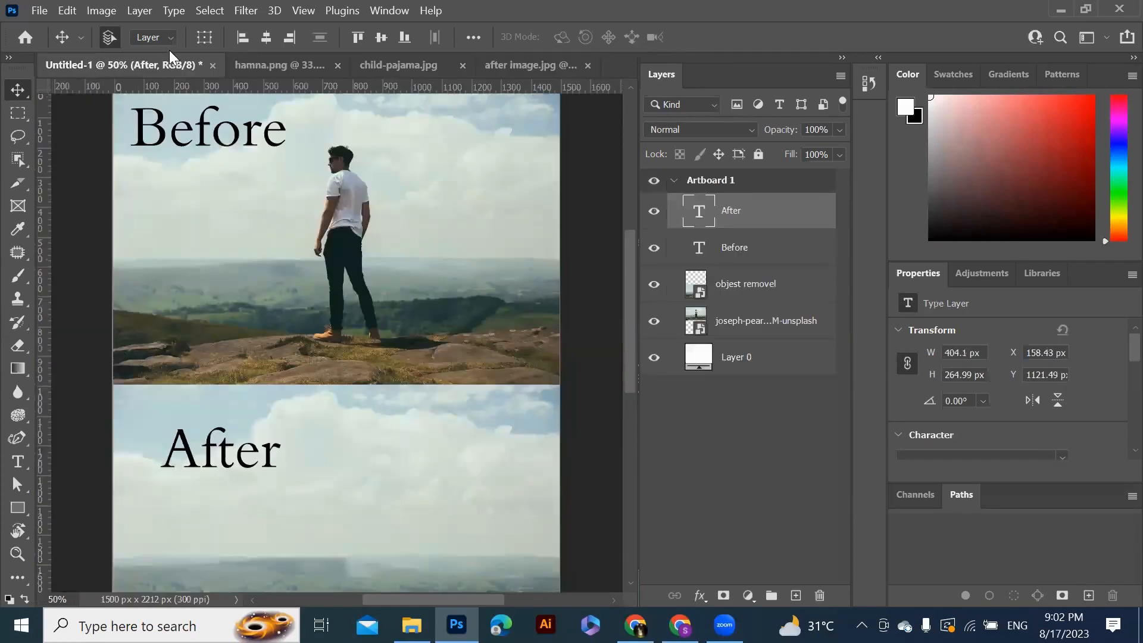
left_click(38, 11)
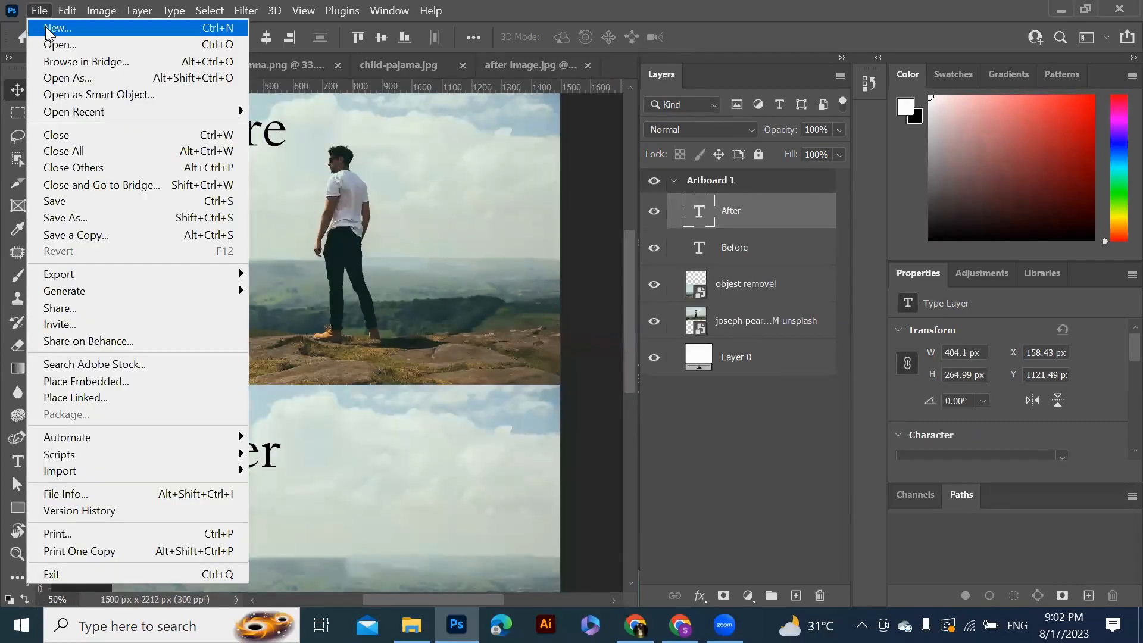
left_click(48, 28)
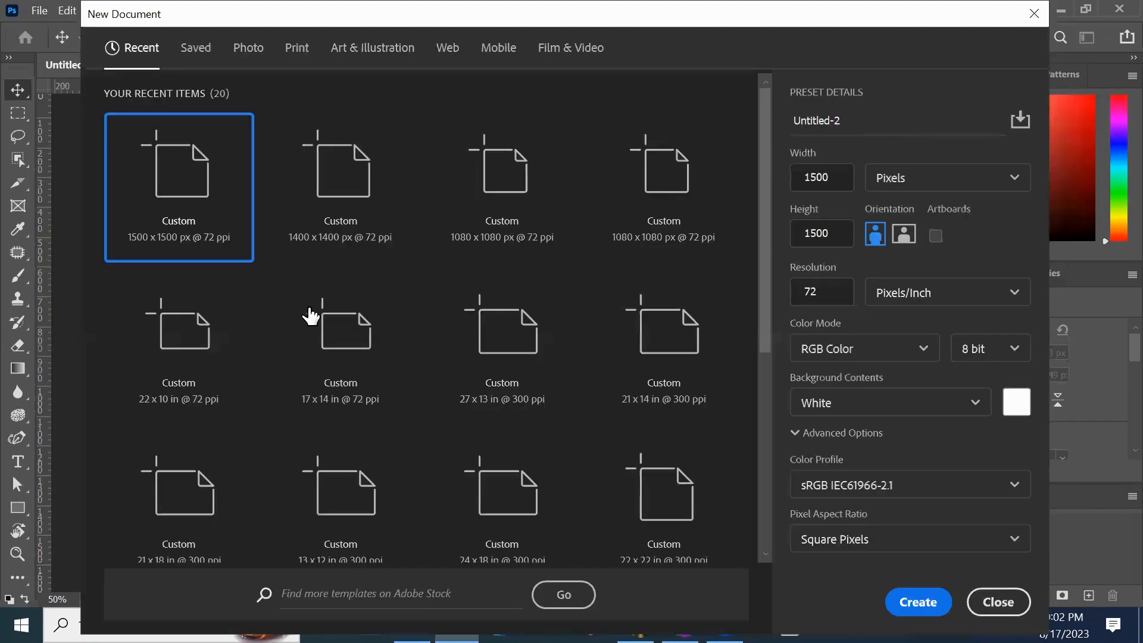
left_click(918, 602)
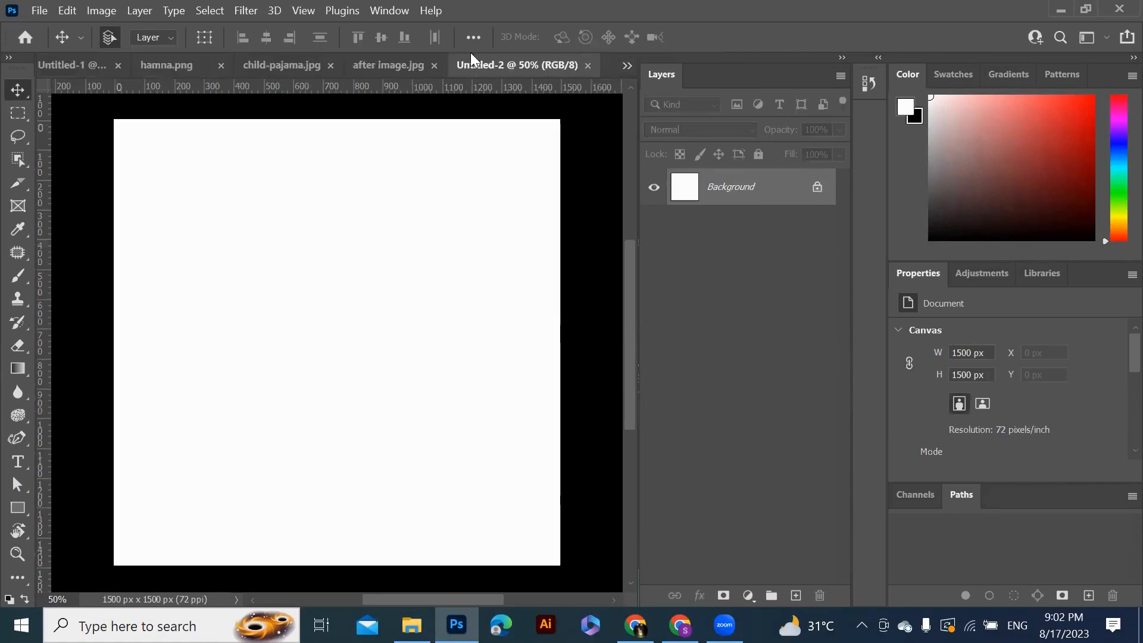
Drag the selected woman from the after image into the new document and move her layer into view
left_click(382, 67)
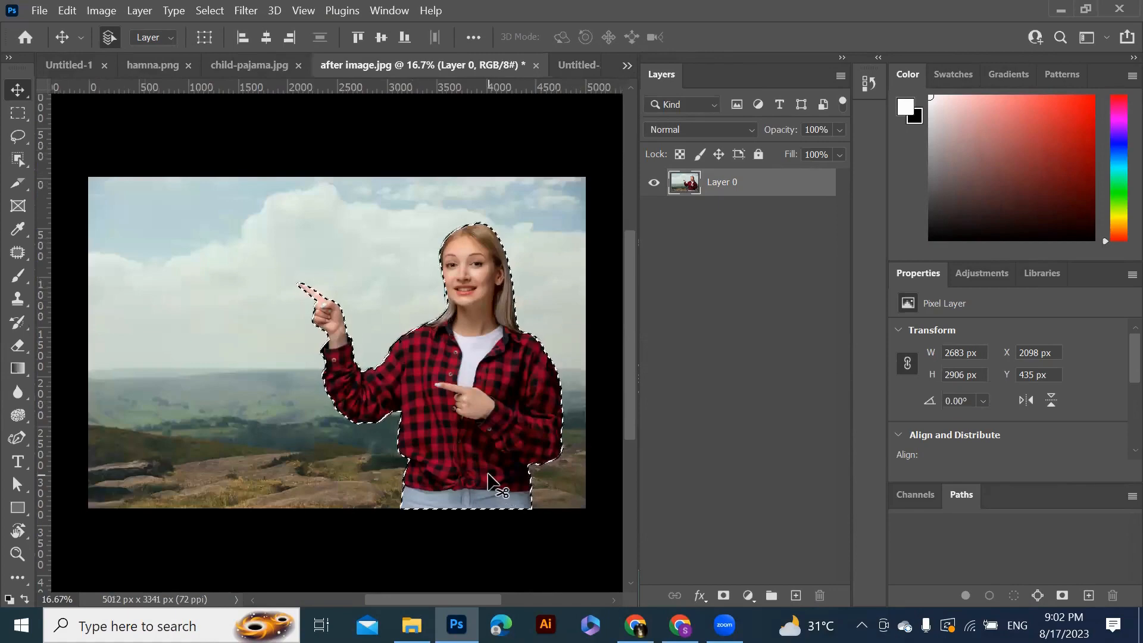
left_click_drag(487, 430, 364, 462)
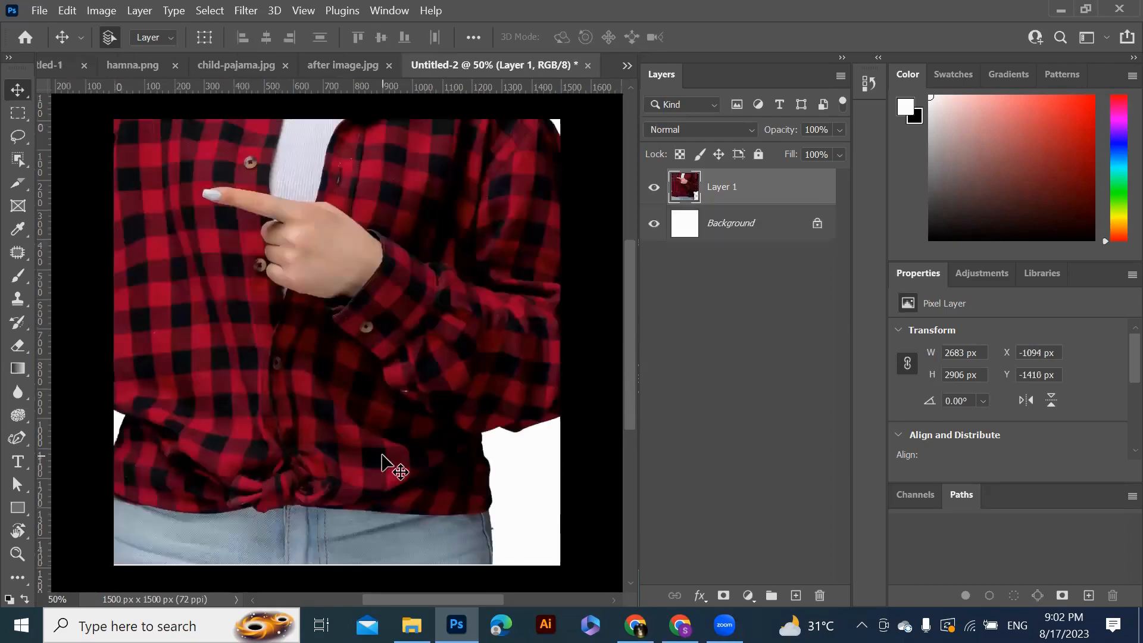
left_click_drag(369, 401, 339, 598)
key("ctrl+z")
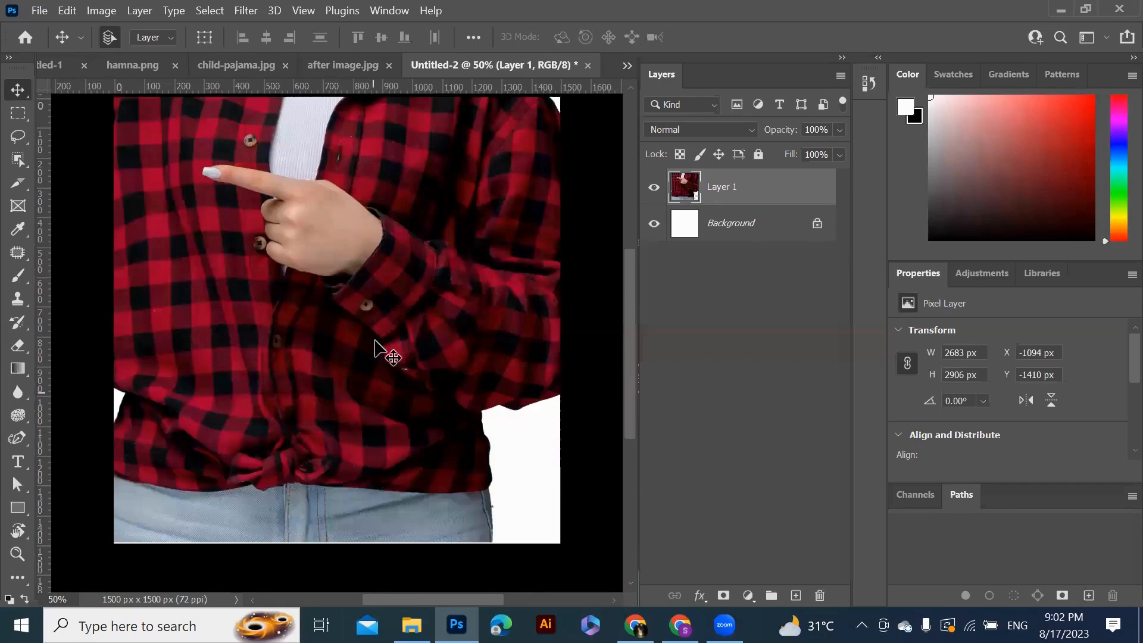
left_click_drag(377, 349, 339, 577)
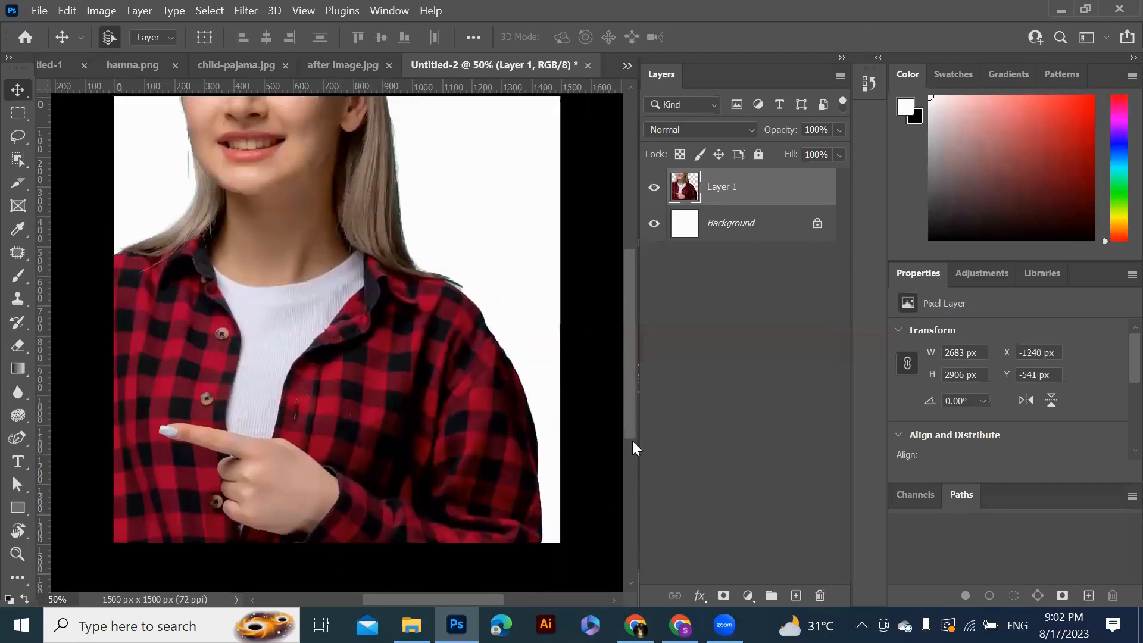
left_click_drag(629, 415, 631, 358)
left_click_drag(360, 481, 330, 618)
key("ctrl+z")
left_click_drag(319, 352, 300, 535)
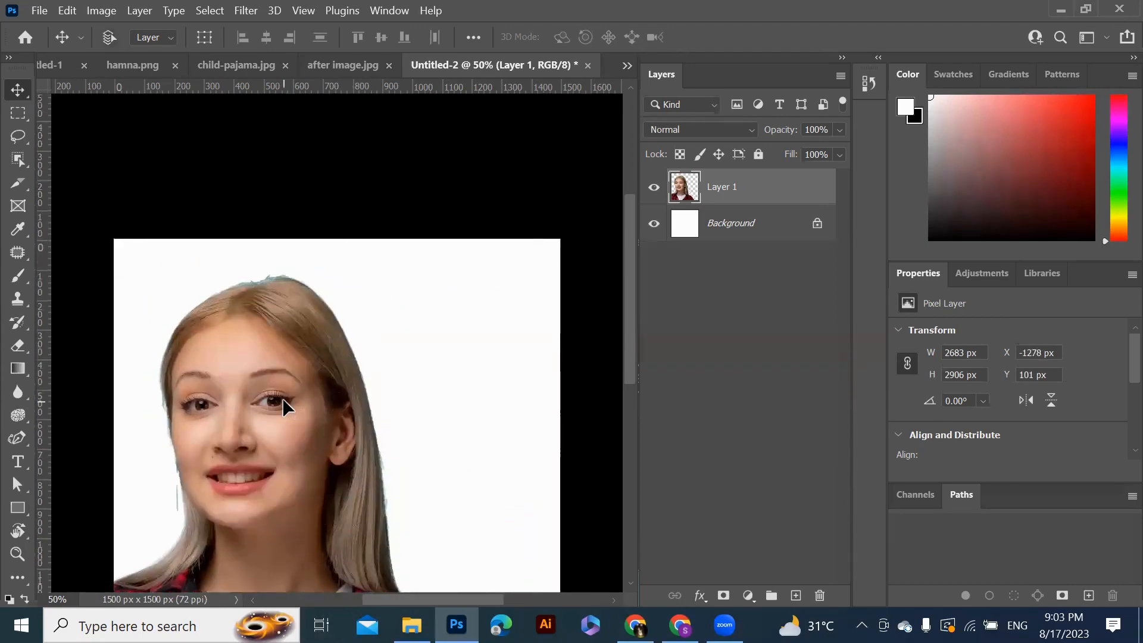
Scale the woman layer down to about 48% with Free Transform and fit her within the canvas
key("ctrl+t")
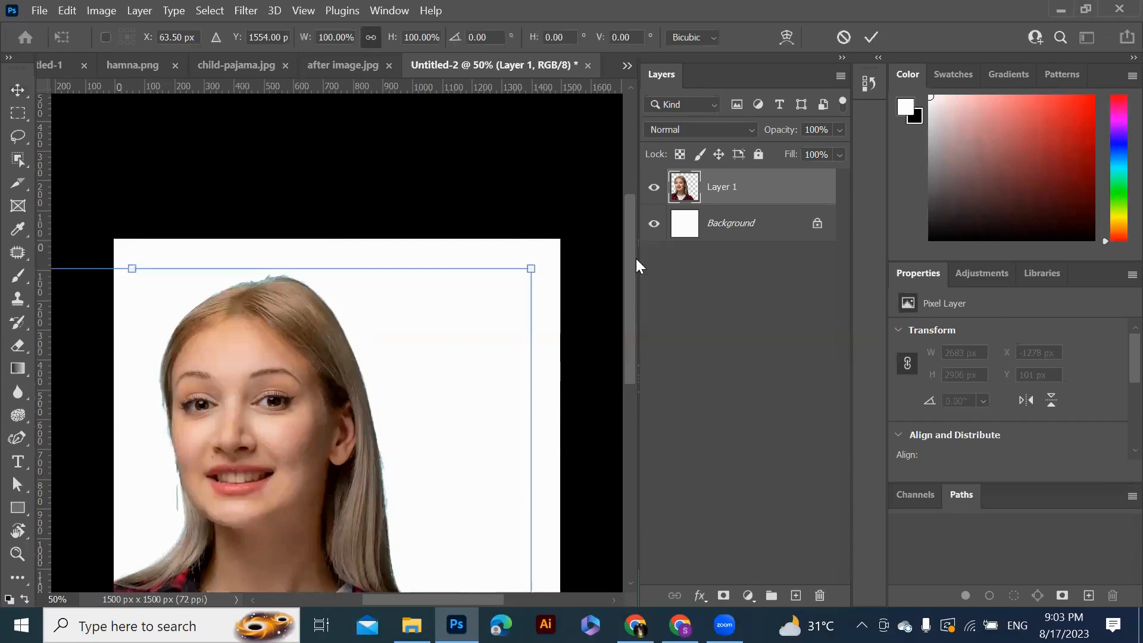
left_click_drag(532, 269, 487, 318)
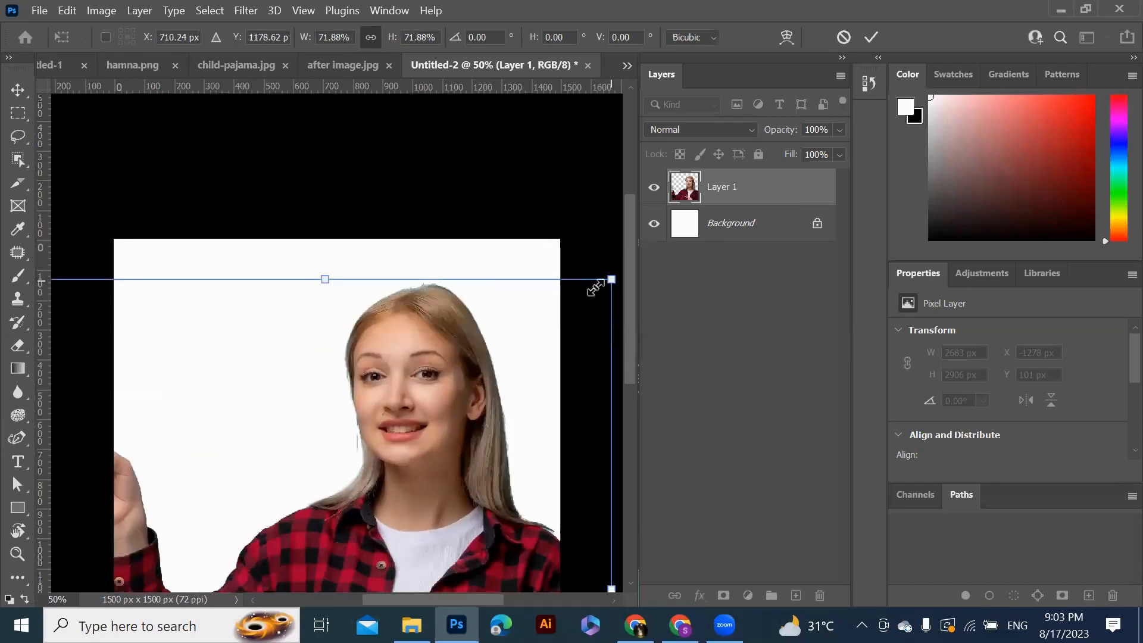
left_click_drag(596, 288, 442, 284)
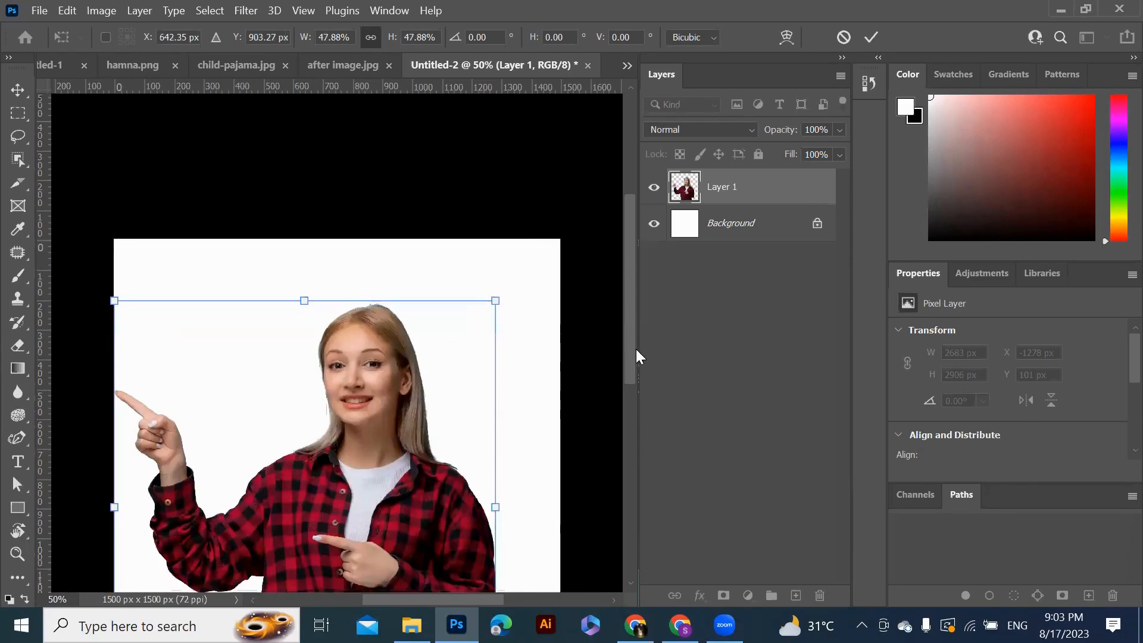
left_click_drag(634, 352, 631, 400)
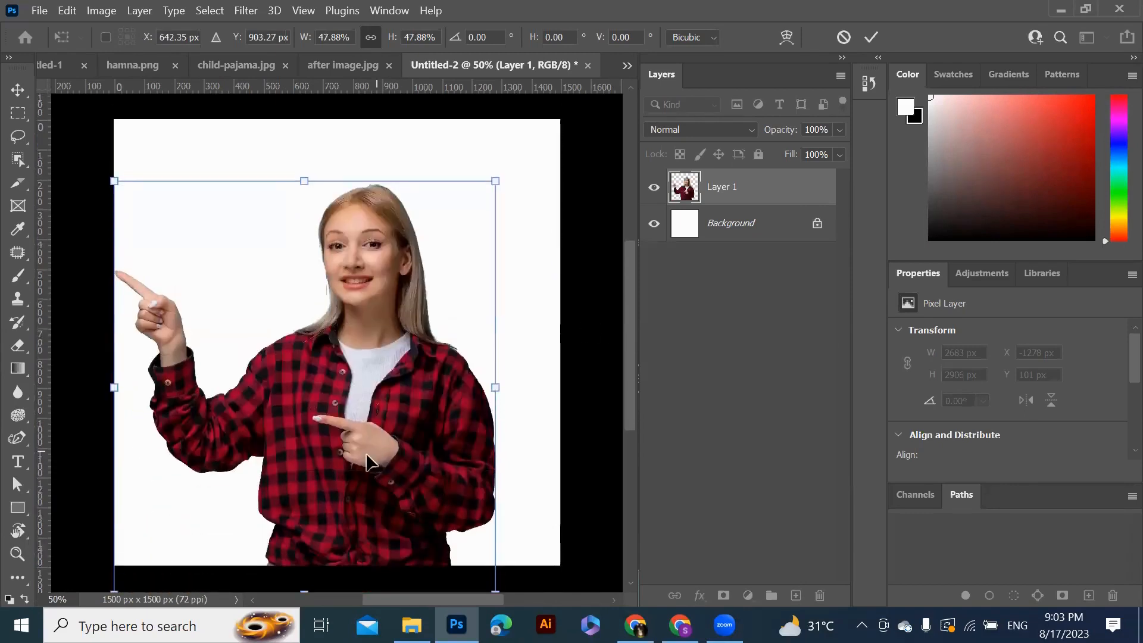
left_click_drag(367, 462, 381, 434)
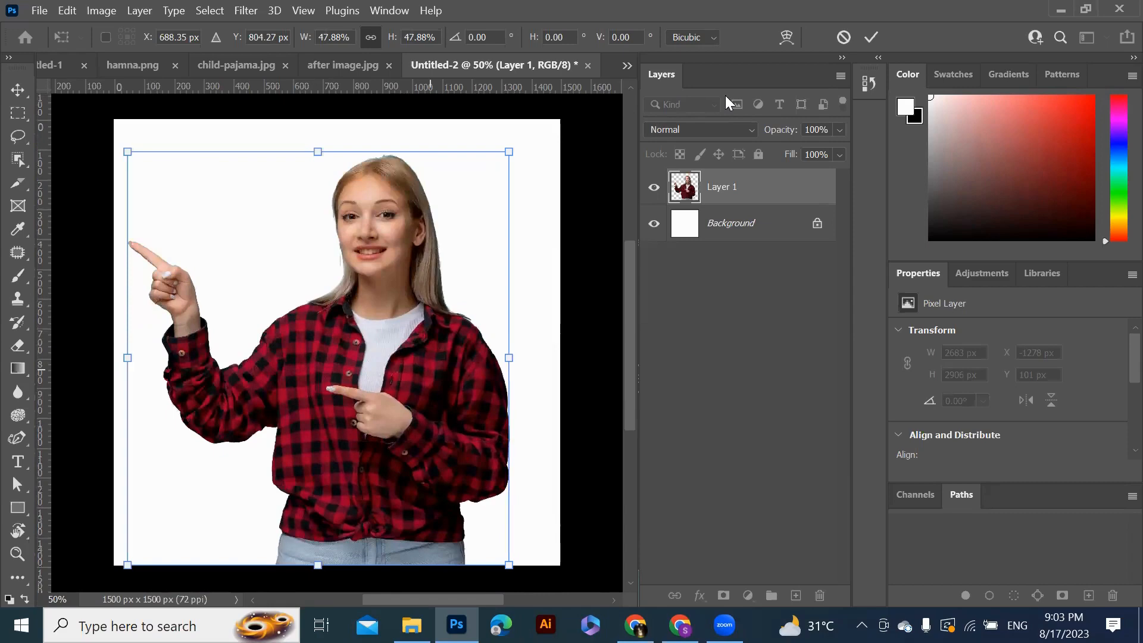
left_click(868, 34)
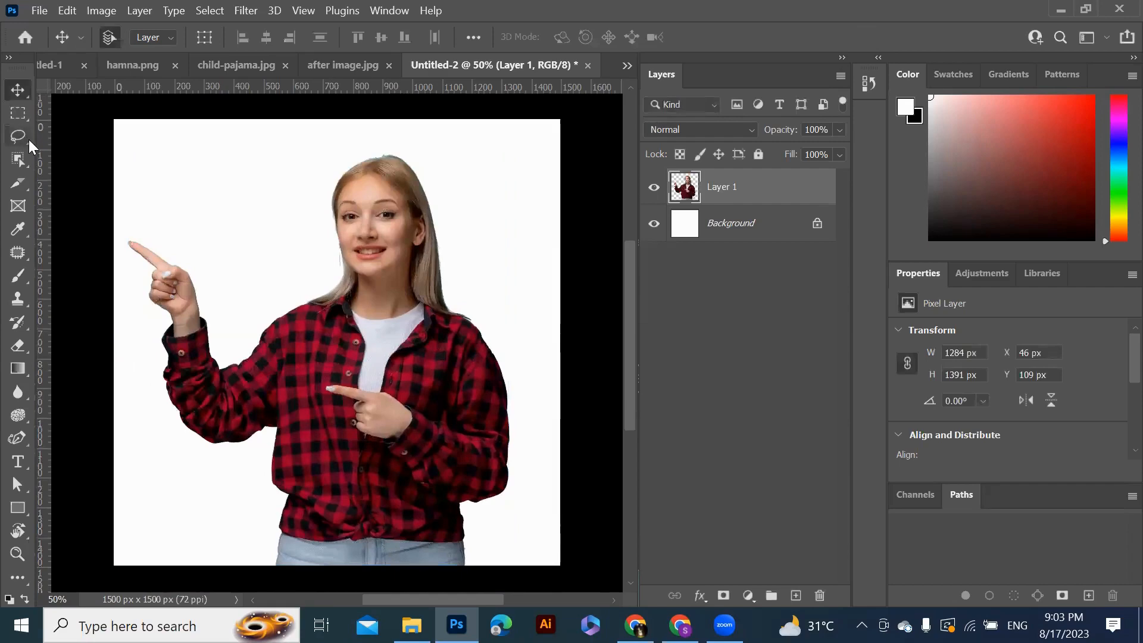
Switch to the child-pajama document
left_click(330, 64)
left_click(241, 64)
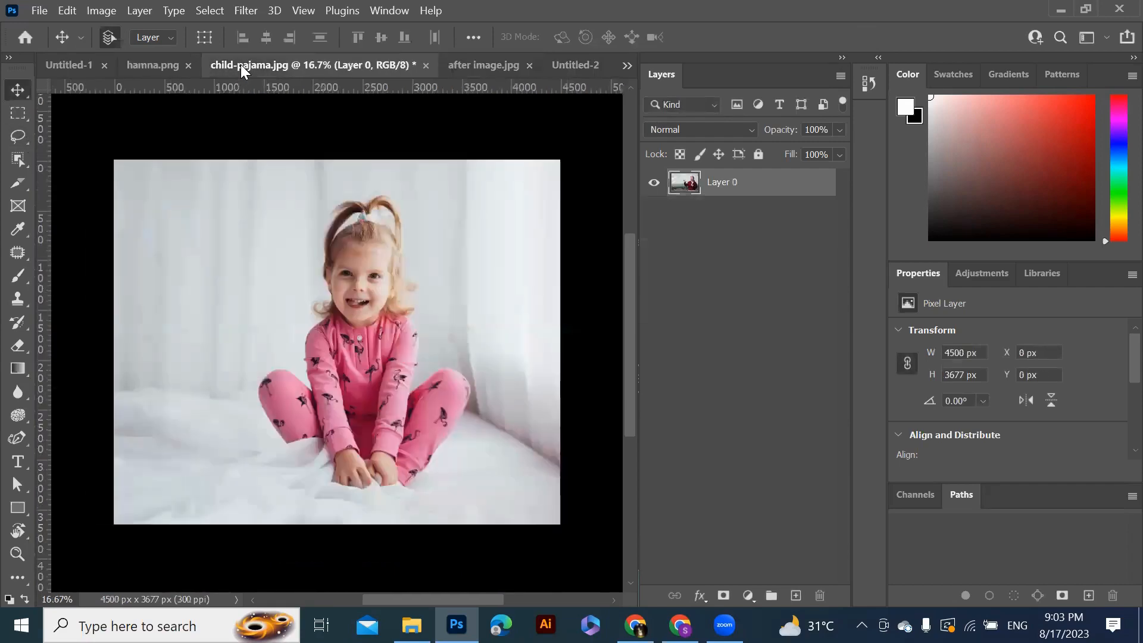